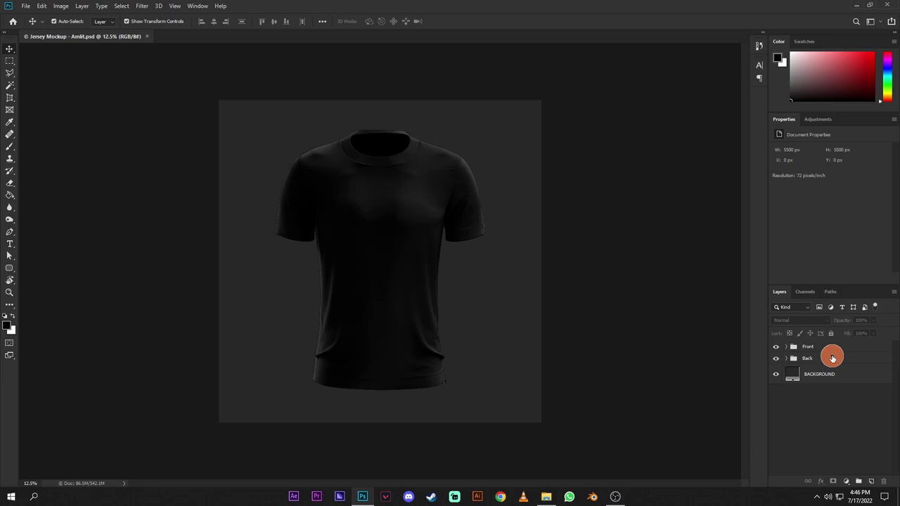
Step: Hide the Back group and expand the Front group with its Colors subgroup collapsed
left_click(780, 360)
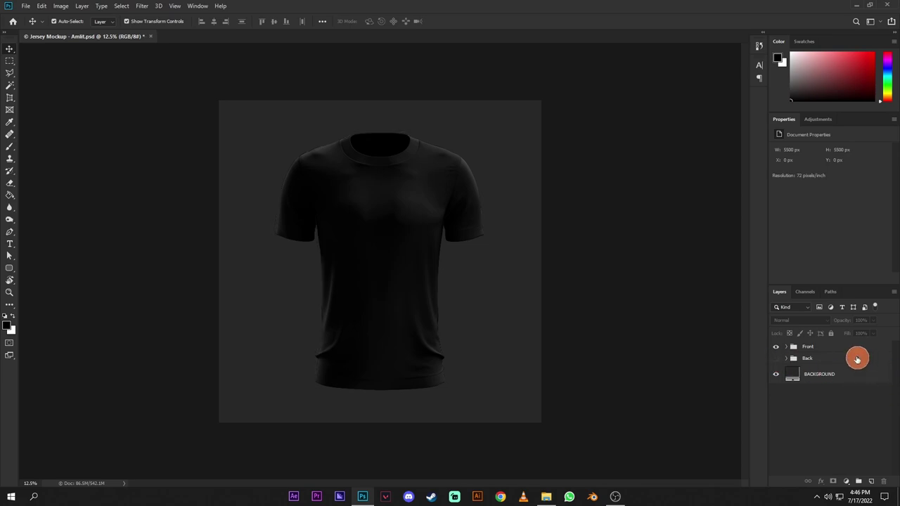
left_click(788, 347)
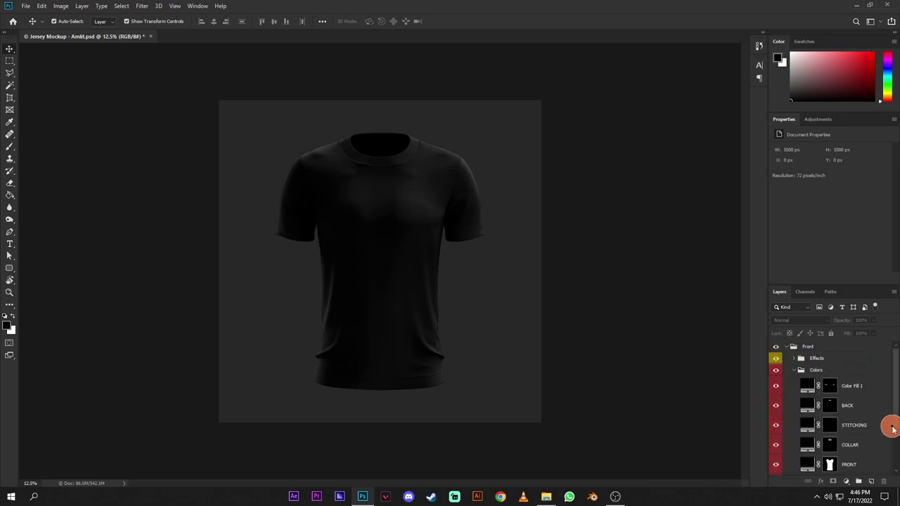
left_click(794, 371)
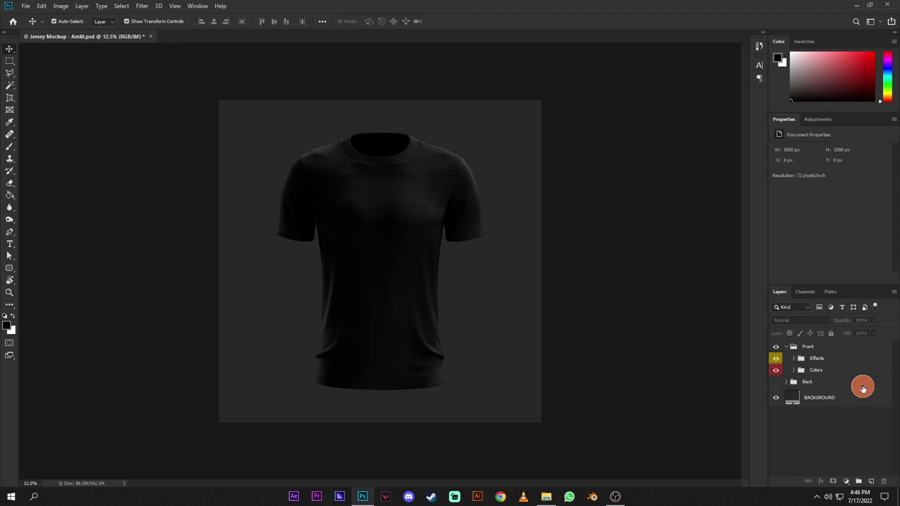
Step: Examine what the Effects group and its T-SHIRT HIGHLIGHTS and T-SHIRT SHADOWS layers contribute by toggling their visibility
left_click(776, 359)
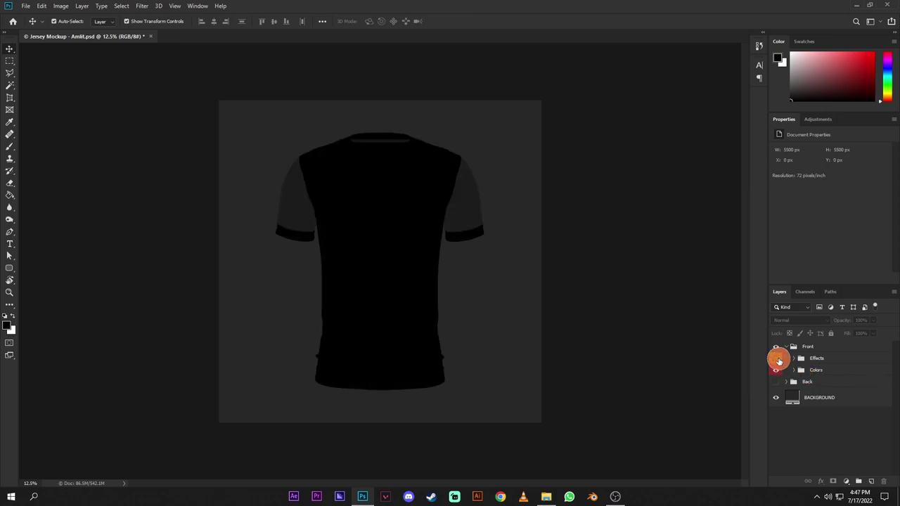
left_click(776, 359)
left_click(794, 359)
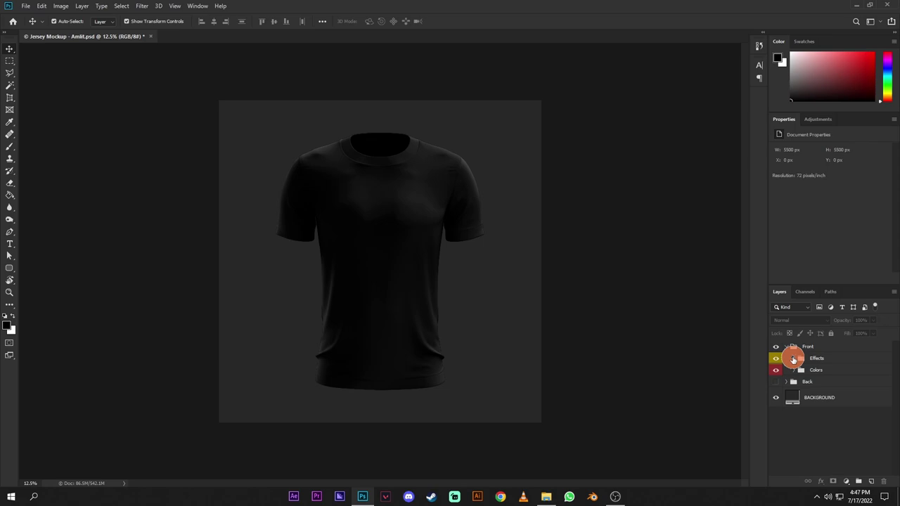
left_click(847, 377)
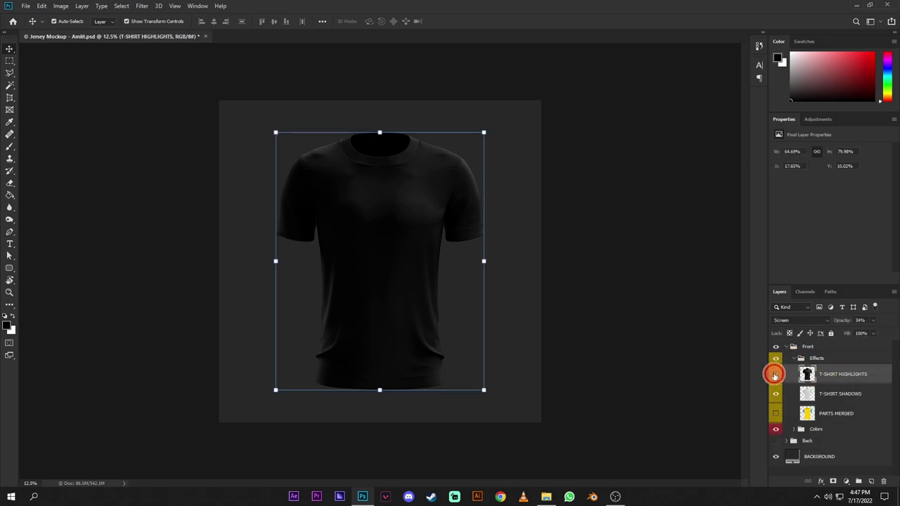
left_click(775, 375)
left_click(775, 375)
left_click(774, 395)
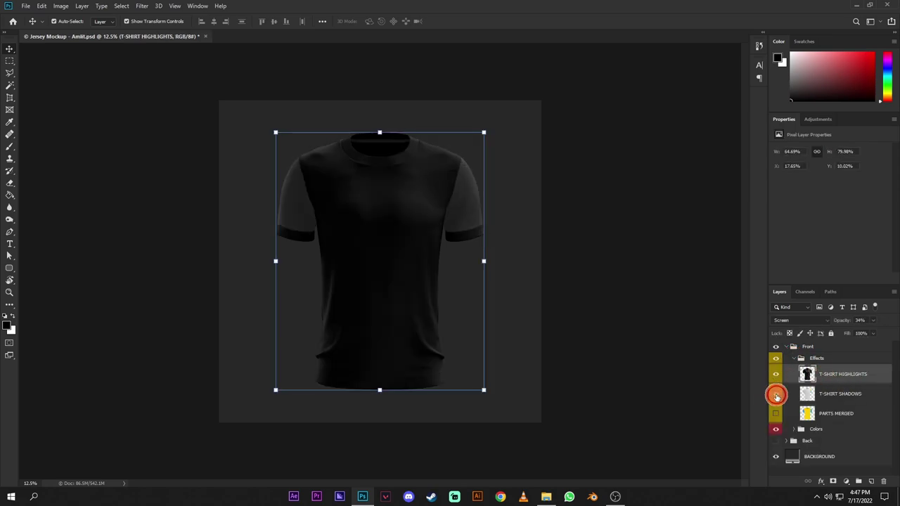
left_click(775, 394)
Step: Preview the PARTS MERGED layer and look through the fill layers in the Front group's Colors subgroup
left_click(775, 413)
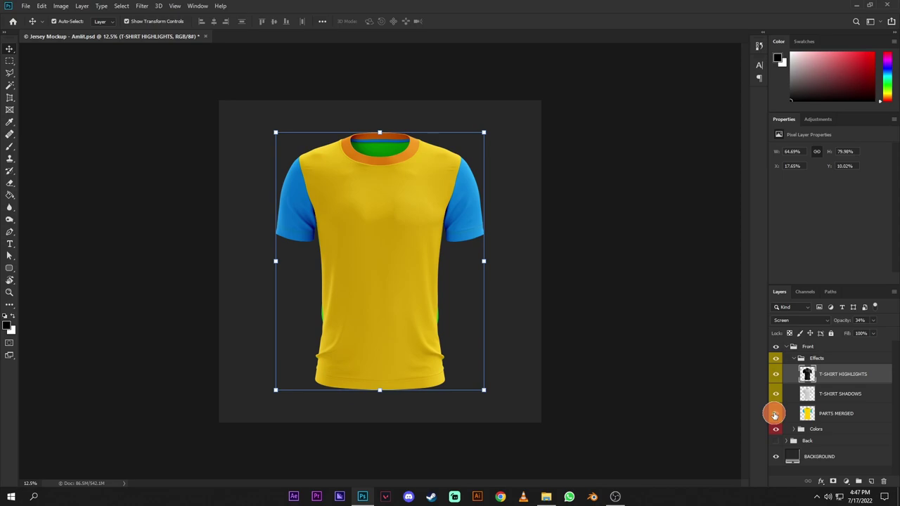
left_click(775, 414)
double_click(807, 415)
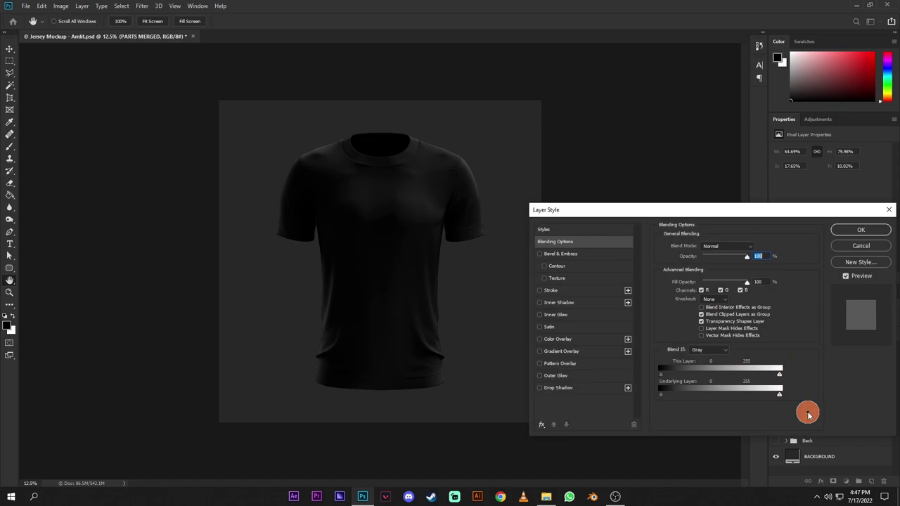
left_click(861, 246)
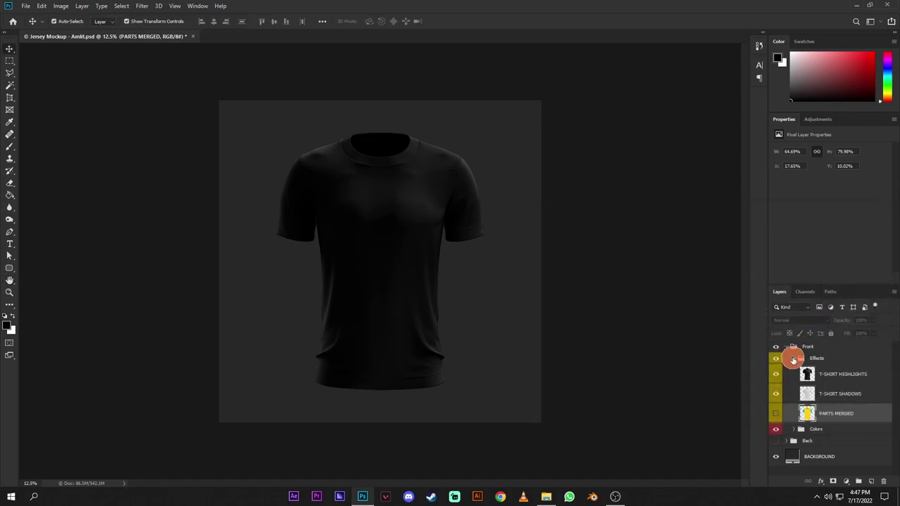
left_click(793, 359)
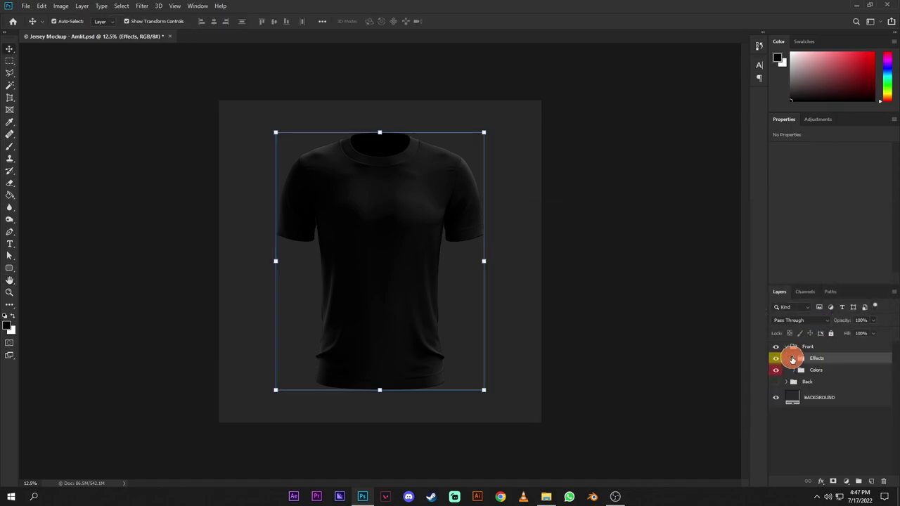
left_click(794, 369)
scroll(860, 401, "down", 2)
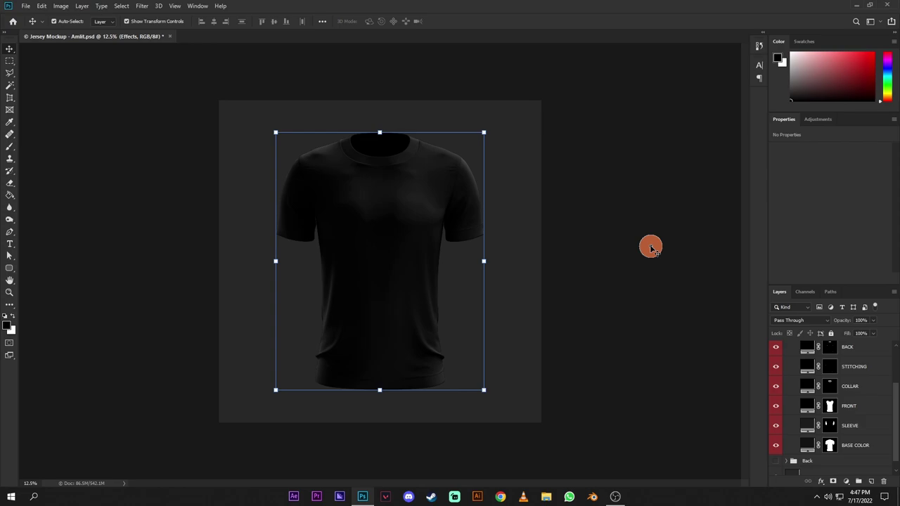
Step: Place the AMLIT LOGO2.png file from the 2021 amlit revamp folder on drive E: onto the jersey
left_click(546, 496)
left_click(35, 197)
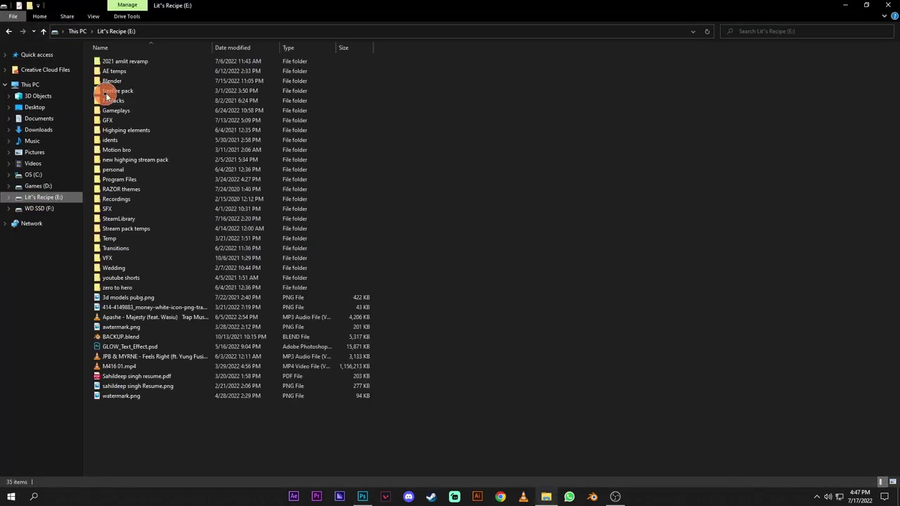
double_click(139, 61)
left_click_drag(133, 201, 401, 311)
key("Return")
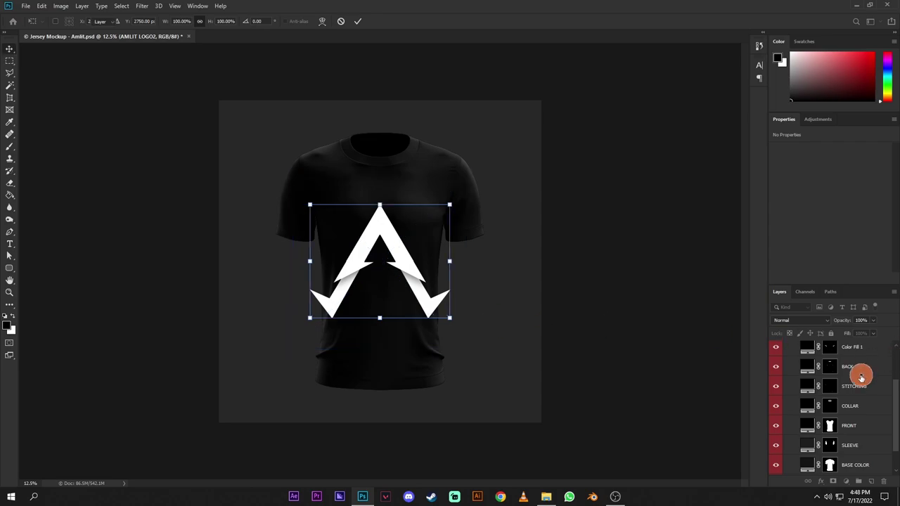
Step: Move the AMLIT LOGO2 layer between the Effects and Colors groups and clip it to the Colors group
left_click(795, 391)
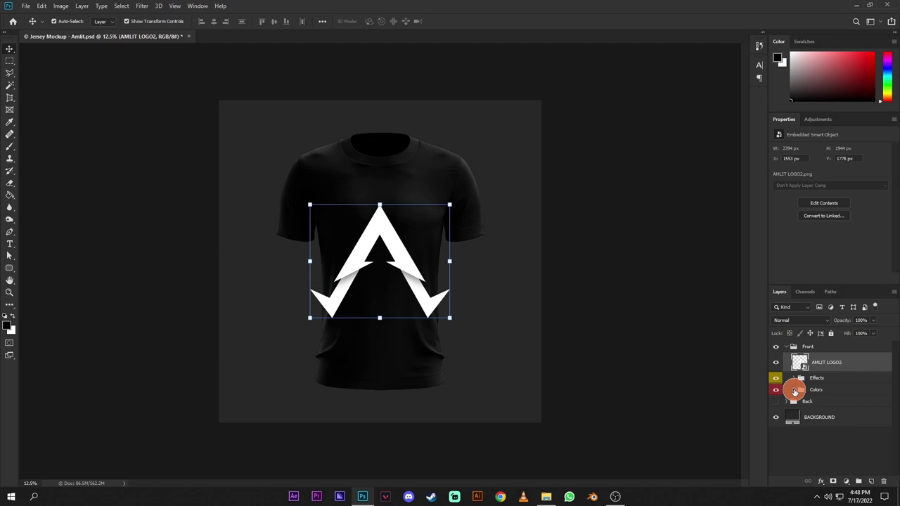
left_click_drag(820, 363, 819, 386)
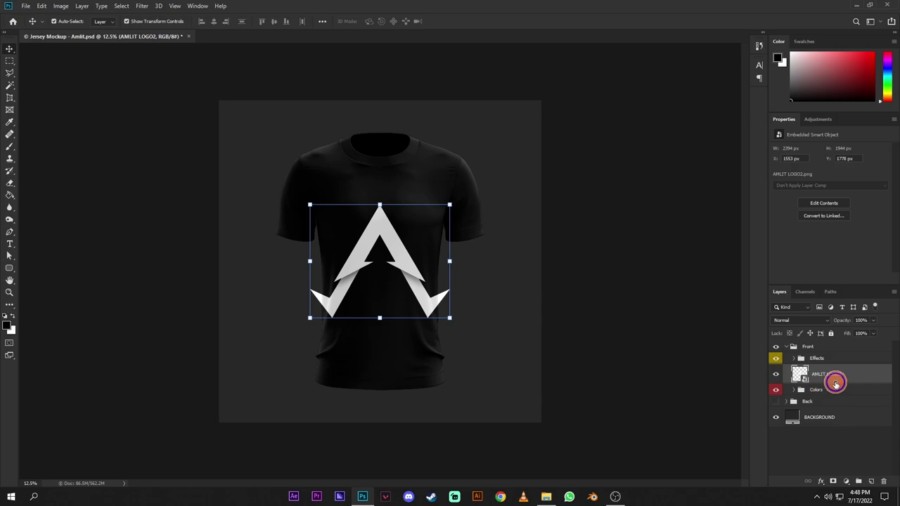
right_click(836, 382)
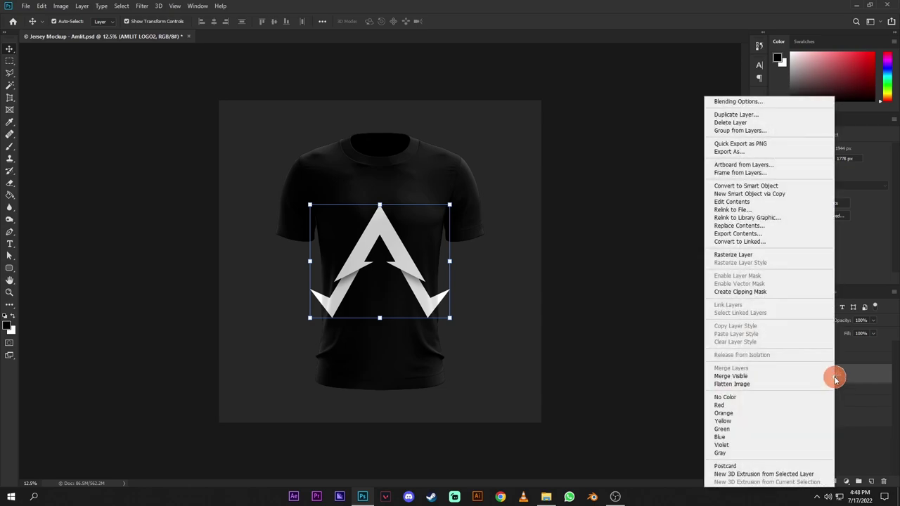
left_click(745, 292)
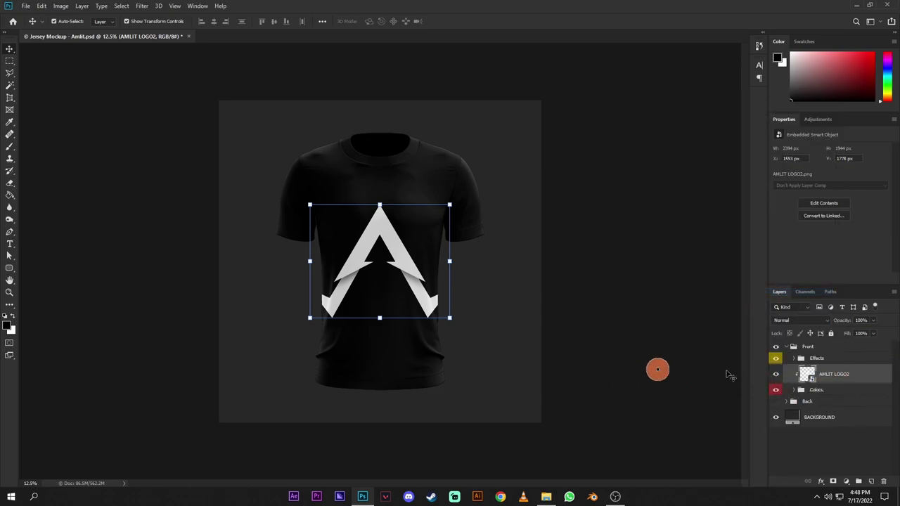
left_click(826, 383, "alt")
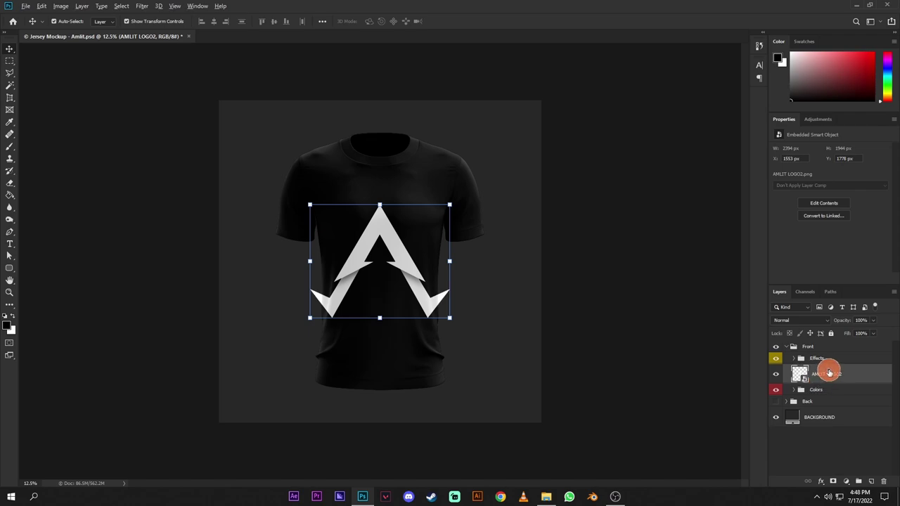
left_click_drag(829, 372, 824, 383)
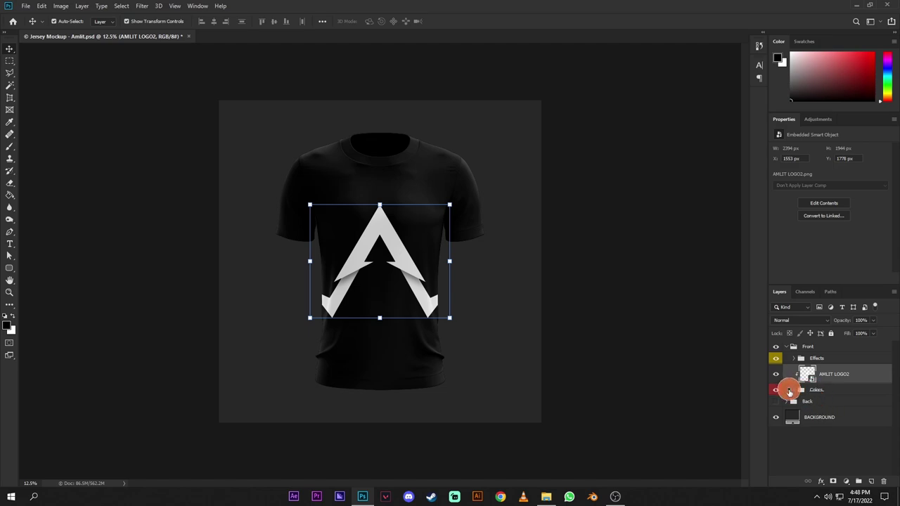
Step: Recolor the COLLAR fill layer to orange ff8400 and copy its hex code
left_click(794, 391)
scroll(830, 383, "down", 2)
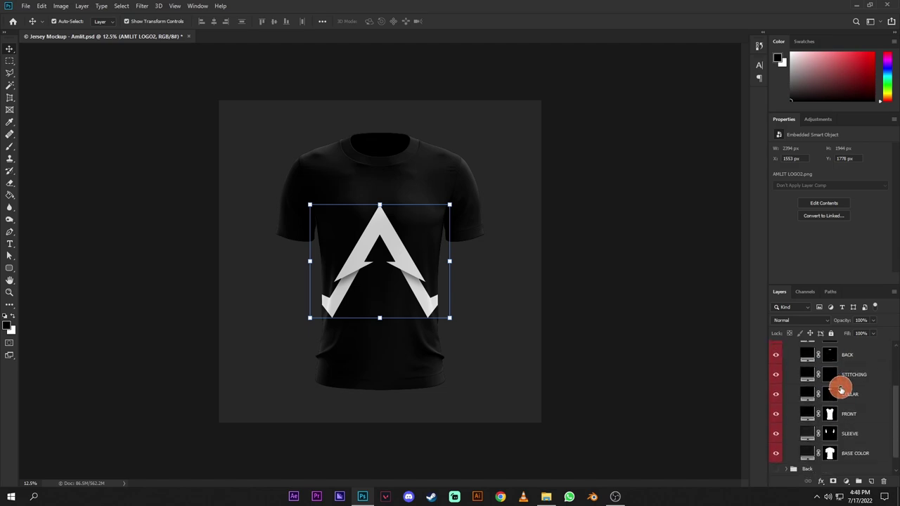
double_click(806, 395)
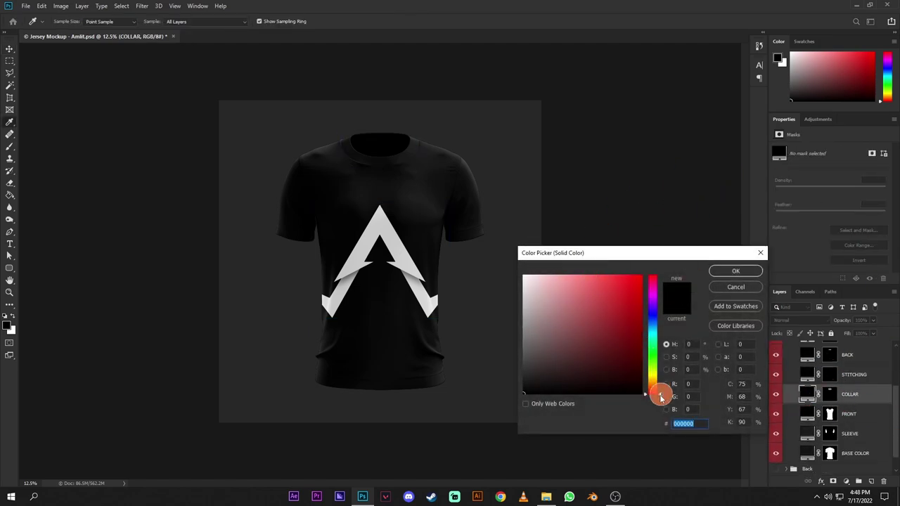
left_click_drag(661, 396, 675, 384)
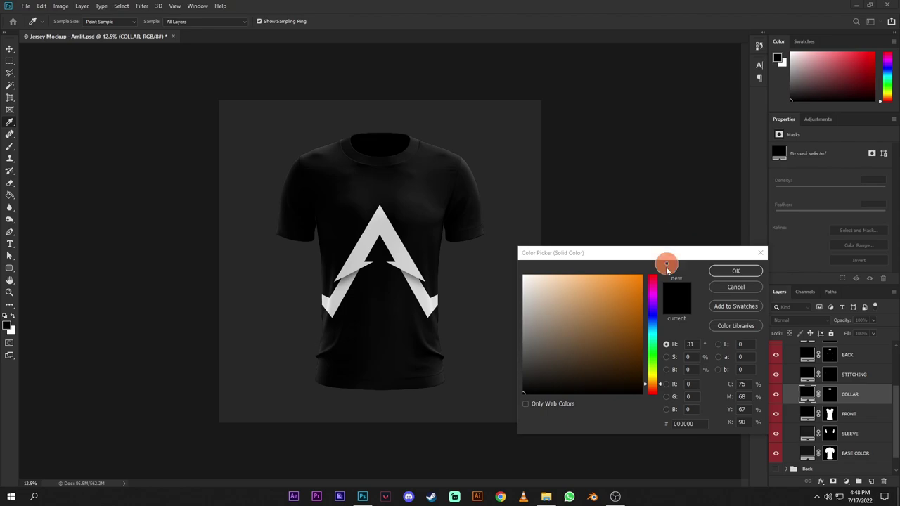
left_click(641, 276)
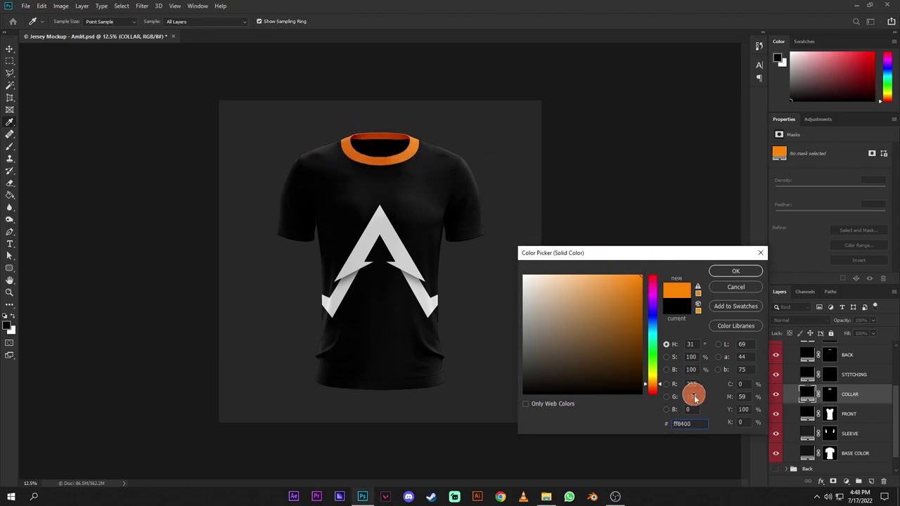
left_click_drag(701, 424, 652, 424)
key("ctrl+c")
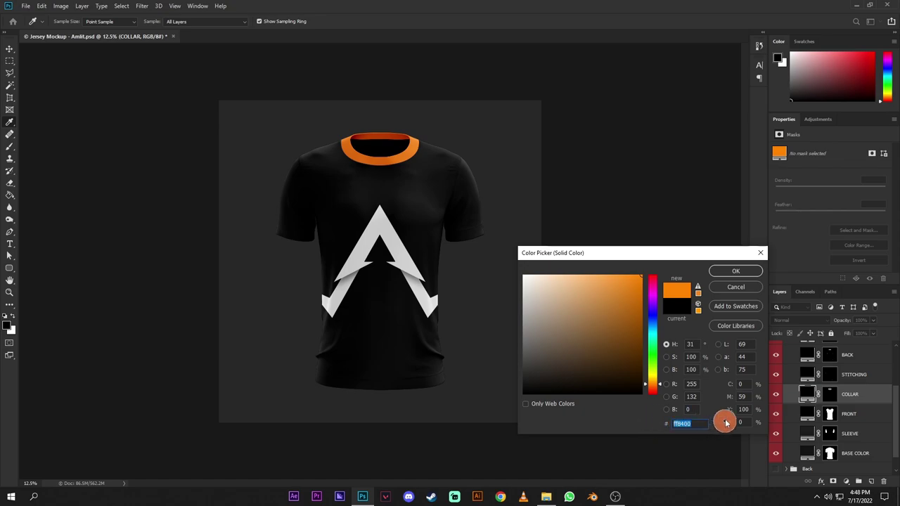
left_click(736, 272)
Step: Set the SLEEVE fill layer to the copied orange ff8400
double_click(806, 434)
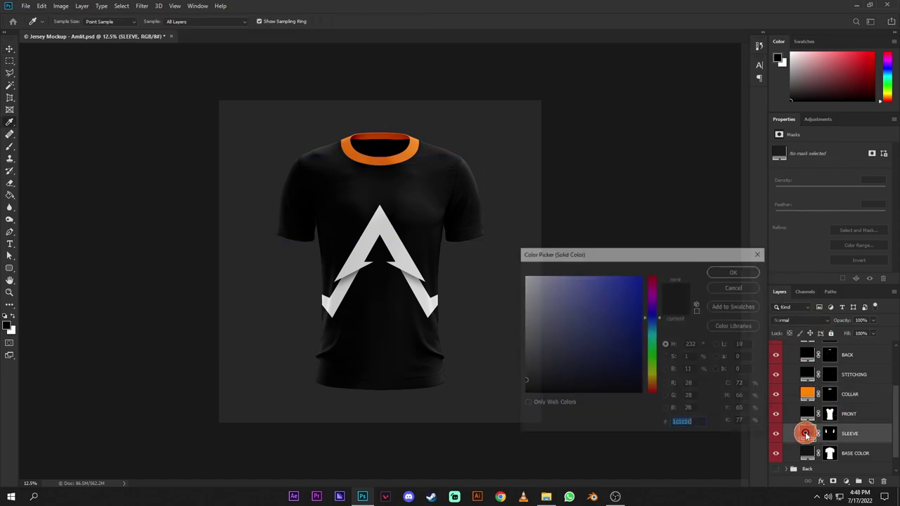
key("ctrl+v")
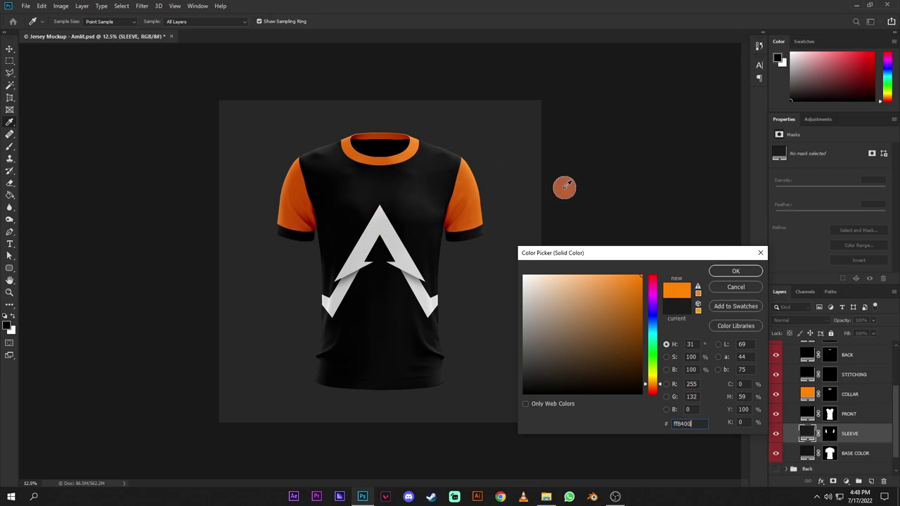
key("Return")
Step: Recolor the sleeve cuffs on Color Fill 1 to a dark brown shade of orange ff8400 and collapse the Colors group
scroll(830, 401, "up", 2)
scroll(852, 363, "up", 1)
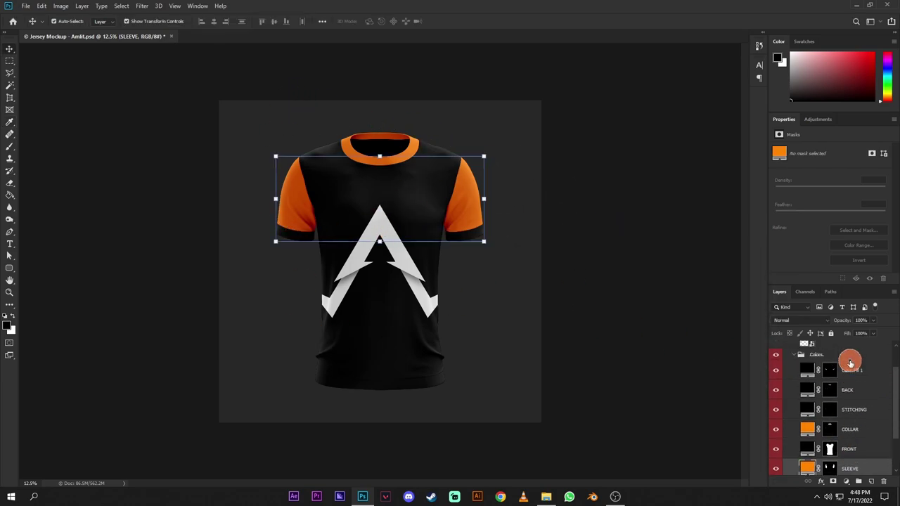
scroll(858, 379, "down", 1)
double_click(812, 348)
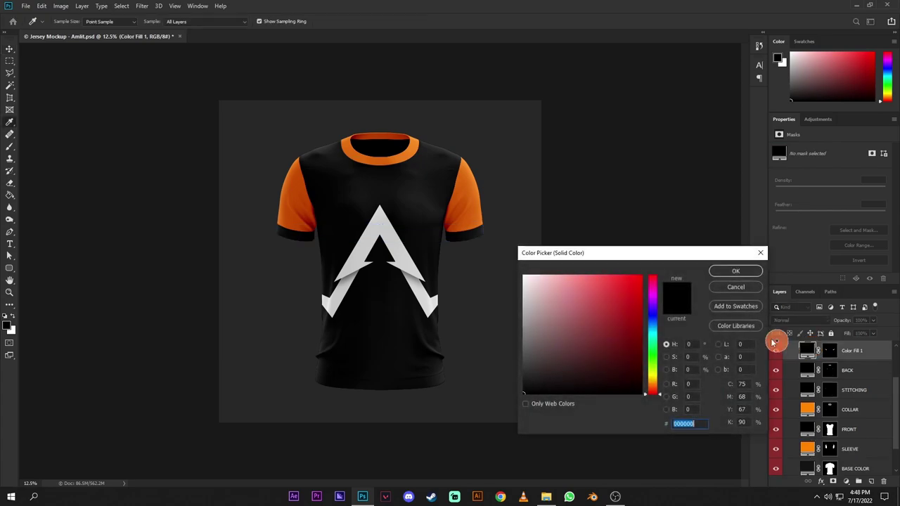
left_click(683, 425)
key("ctrl+v")
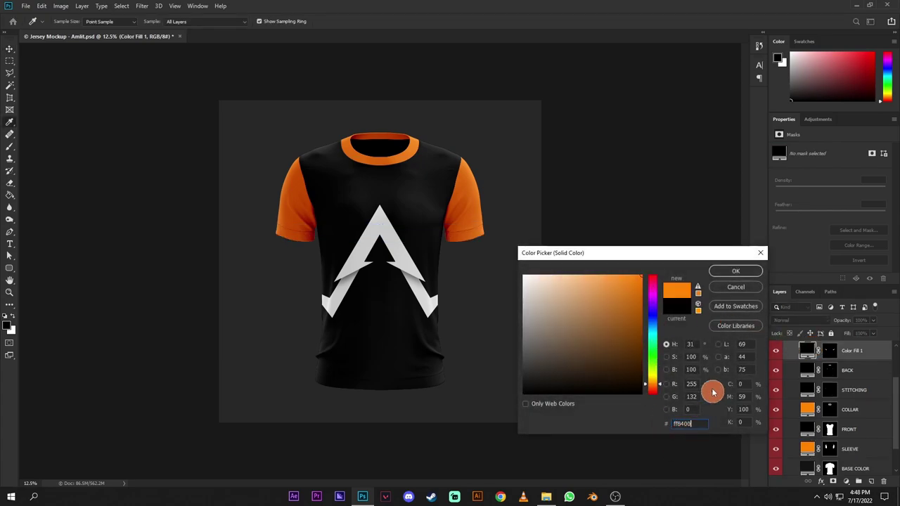
left_click(641, 327)
mouse_move(625, 319)
left_mouse_down()
mouse_move(647, 347)
mouse_move(654, 342)
left_mouse_up()
key("Return")
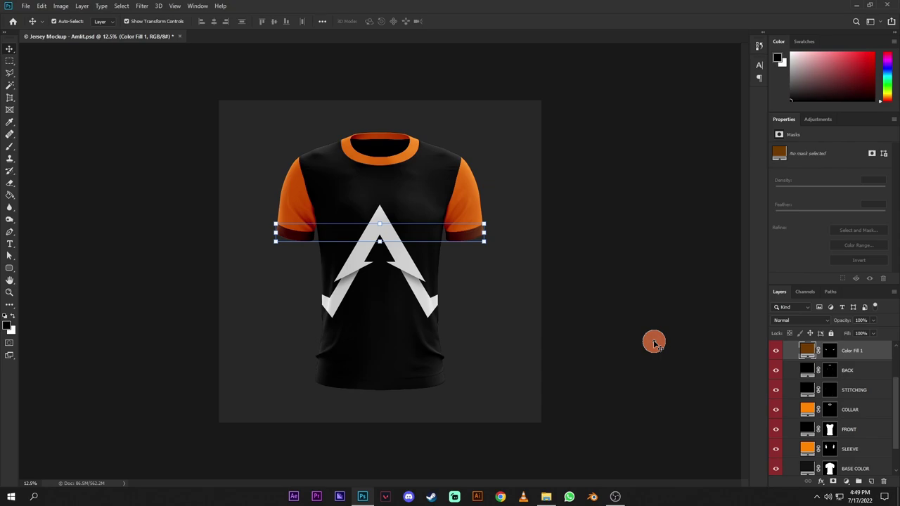
scroll(887, 362, "up", 1)
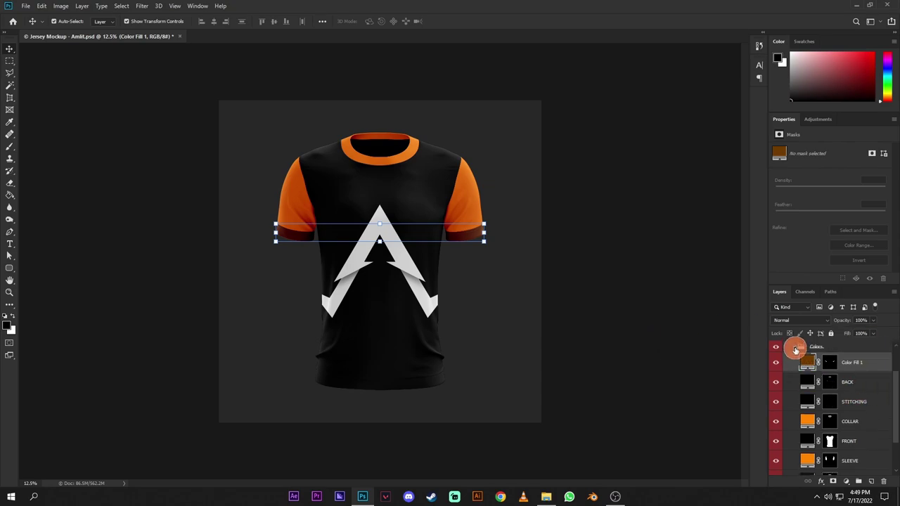
left_click(795, 349)
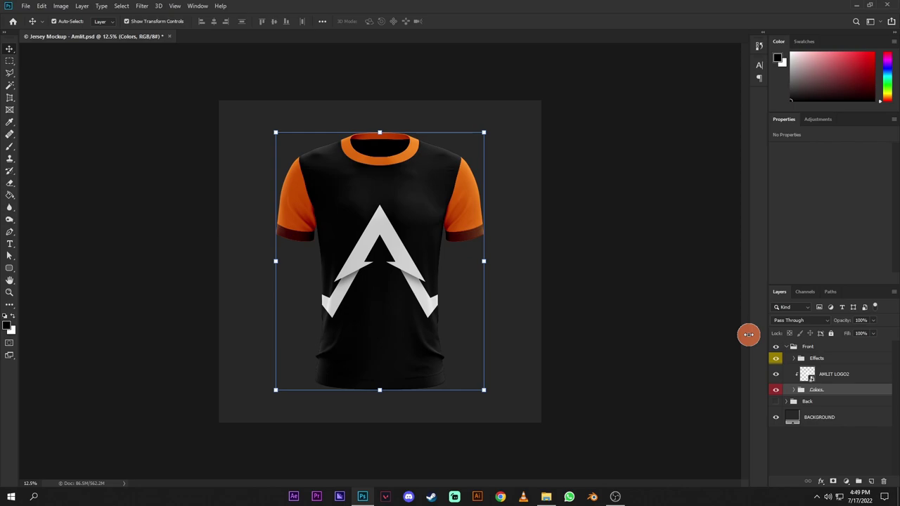
Step: Duplicate the AMLIT LOGO2 layer, hide the copy, and select the original
left_click(833, 372)
key("ctrl+j")
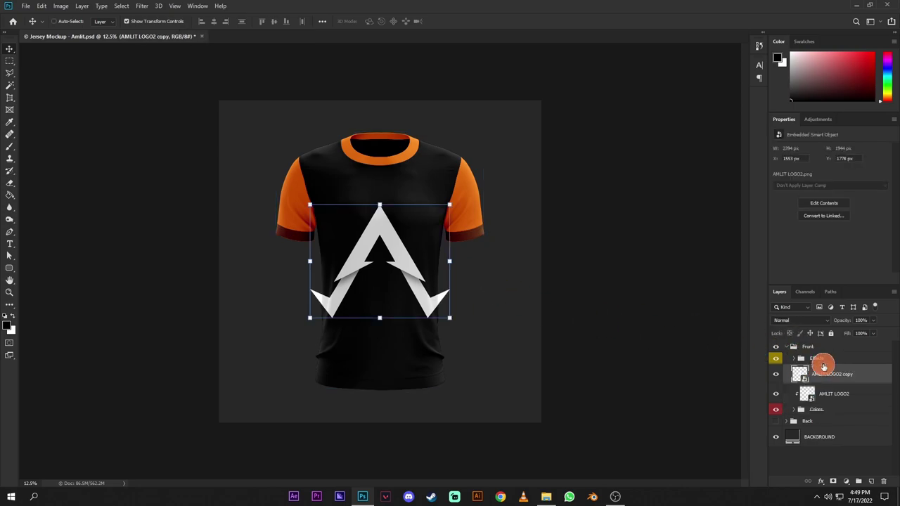
left_click(774, 374)
left_click(837, 389)
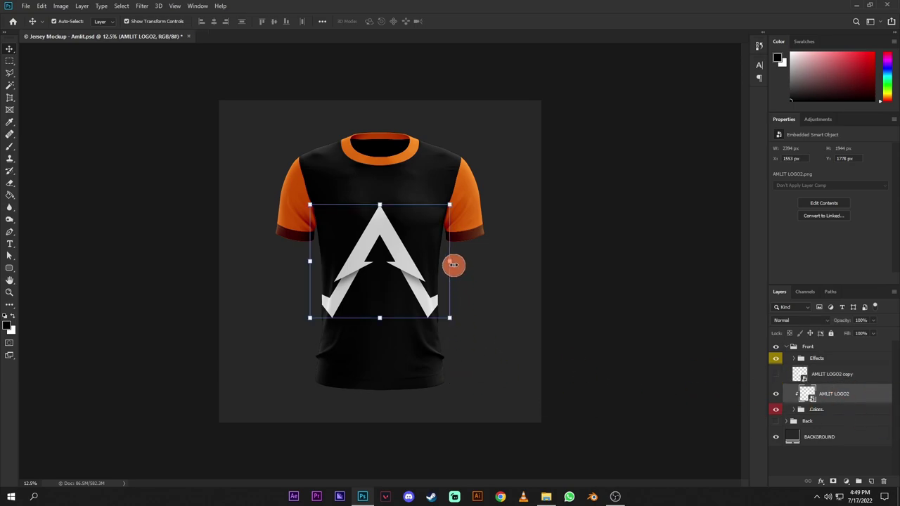
Step: Enlarge the AMLIT LOGO2 logo to about 214% and align its centre horizontally and vertically to the canvas
left_click_drag(451, 262, 410, 273)
left_click_drag(425, 261, 625, 263)
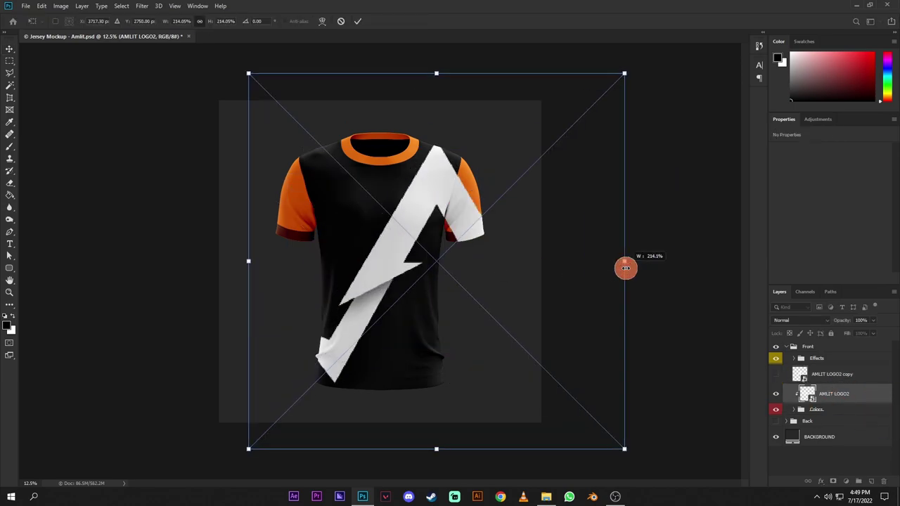
left_click(876, 394)
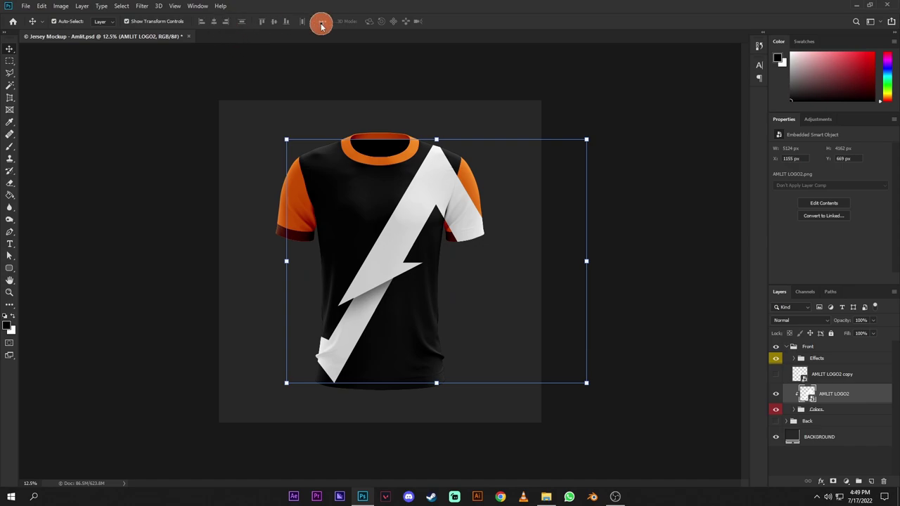
left_click(321, 26)
left_click(337, 107)
left_click(341, 125)
left_click(274, 22)
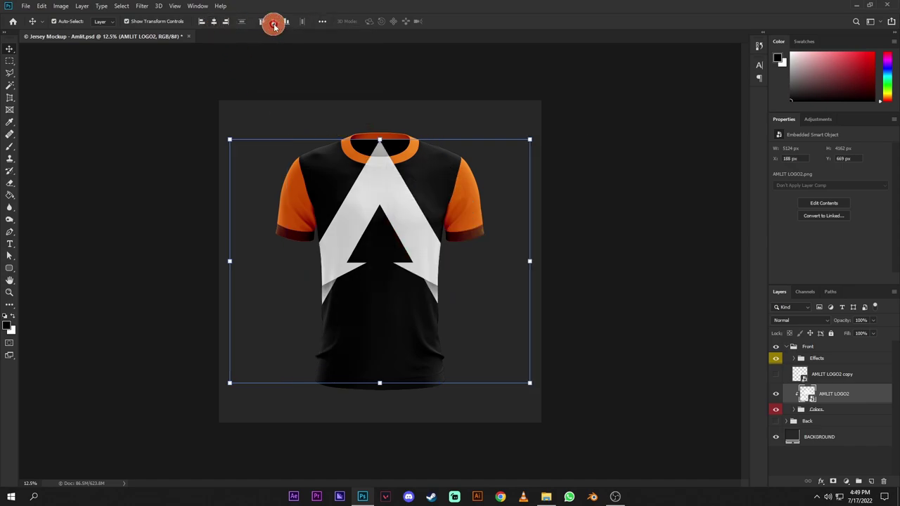
left_click_drag(381, 206, 382, 357)
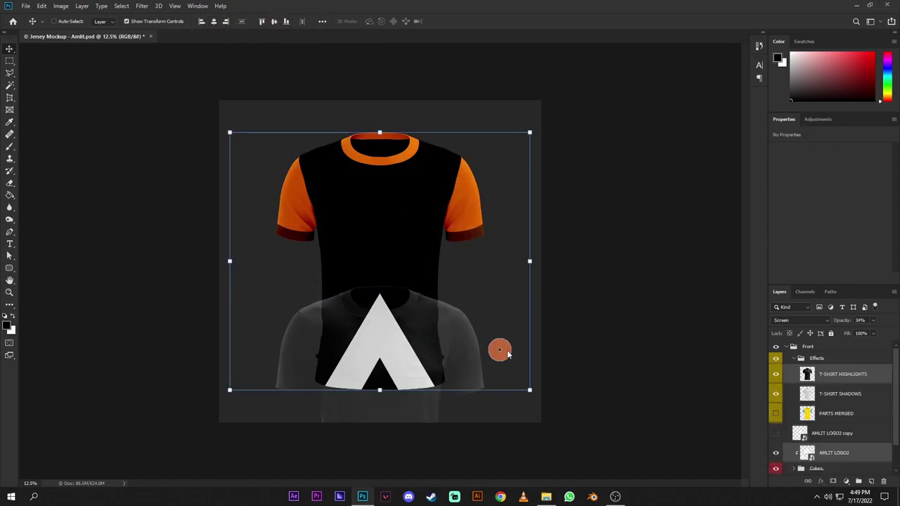
key("ctrl+z")
left_click(850, 455)
left_click(792, 358)
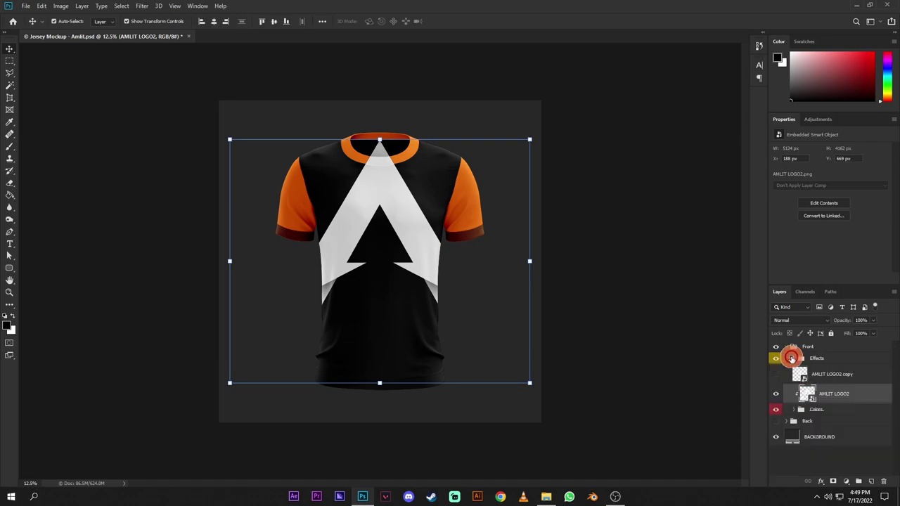
left_click_drag(379, 198, 379, 212)
key("ctrl+z")
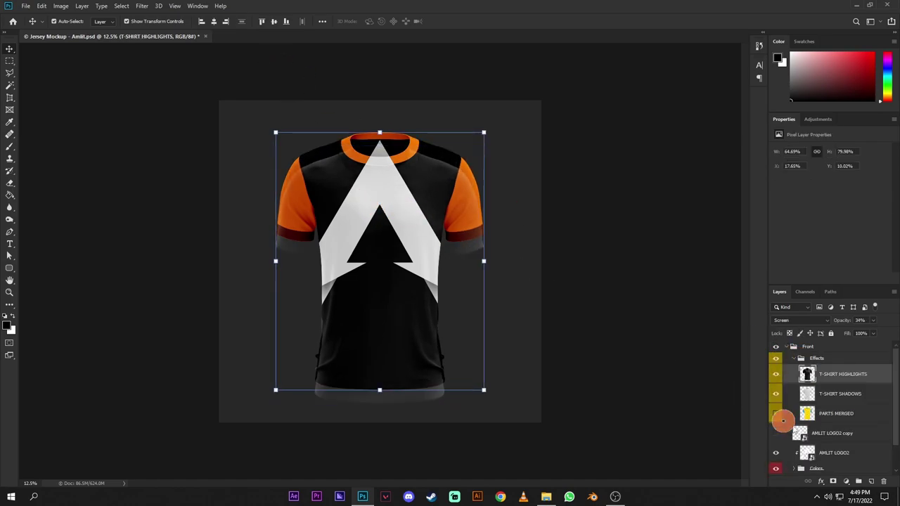
Step: Disable Auto-Select and move only the AMLIT LOGO2 logo down onto the lower half of the shirt
left_click(825, 454)
left_click(66, 22)
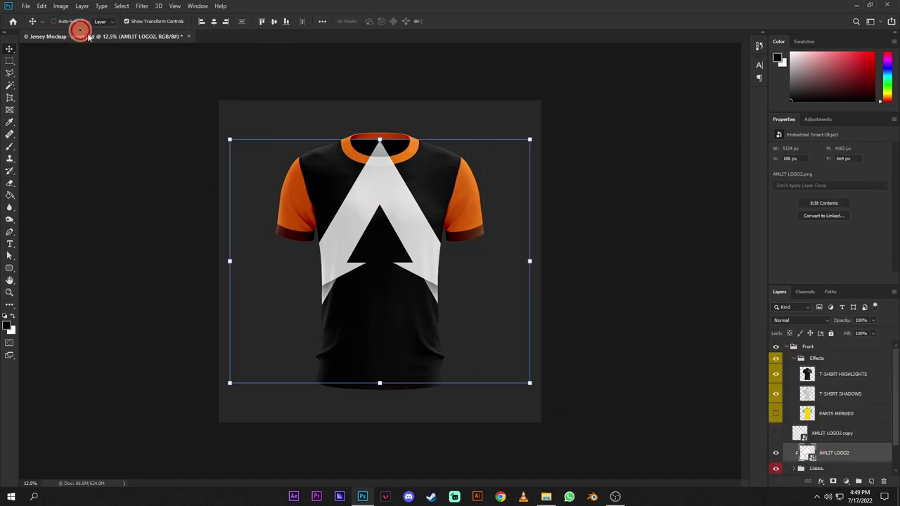
left_click_drag(394, 178, 384, 287)
key("ctrl+z")
key("ctrl+z")
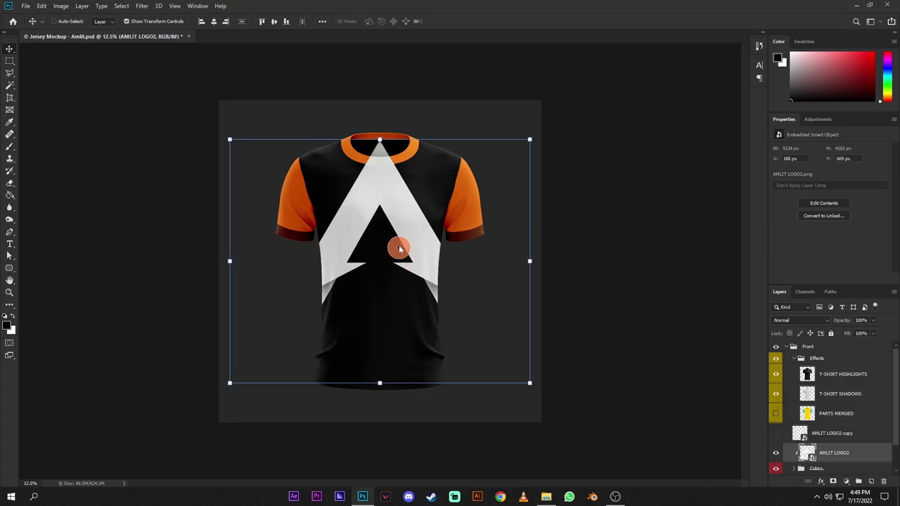
left_click_drag(398, 248, 402, 265)
left_click_drag(400, 318, 382, 296)
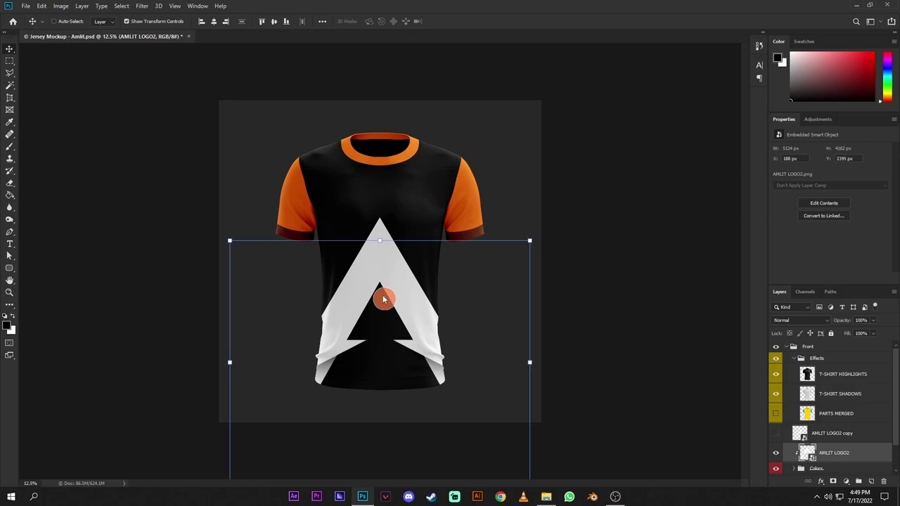
Step: Turn off snapping and lower the logo to about Y 2740 px, keeping it horizontally centred
left_click(174, 6)
left_click(201, 203)
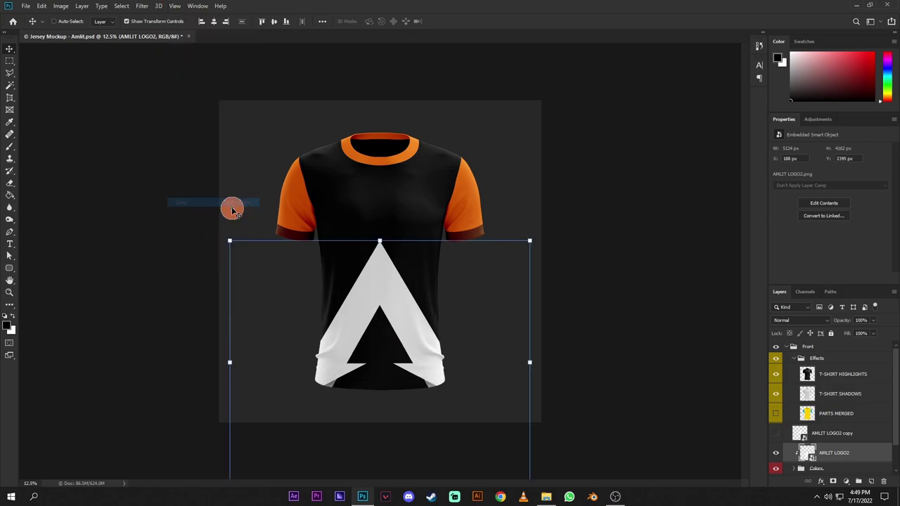
mouse_move(386, 275)
left_mouse_down()
mouse_move(383, 305)
mouse_move(383, 292)
left_mouse_up()
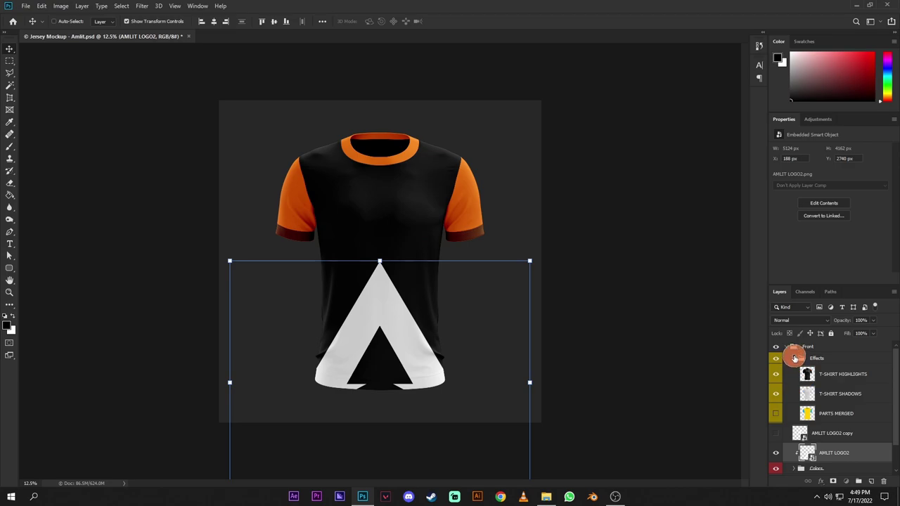
Step: Collapse the Effects group and nudge the AMLIT LOGO2 logo vertically until it sits at Y 2670 px
left_click(794, 358)
key("shift+Up")
key("shift+Up")
key("shift+Up")
key("shift+Up")
key("shift+Up")
key("shift+Up")
key("shift+Up")
key("shift+Up")
key("shift+Up")
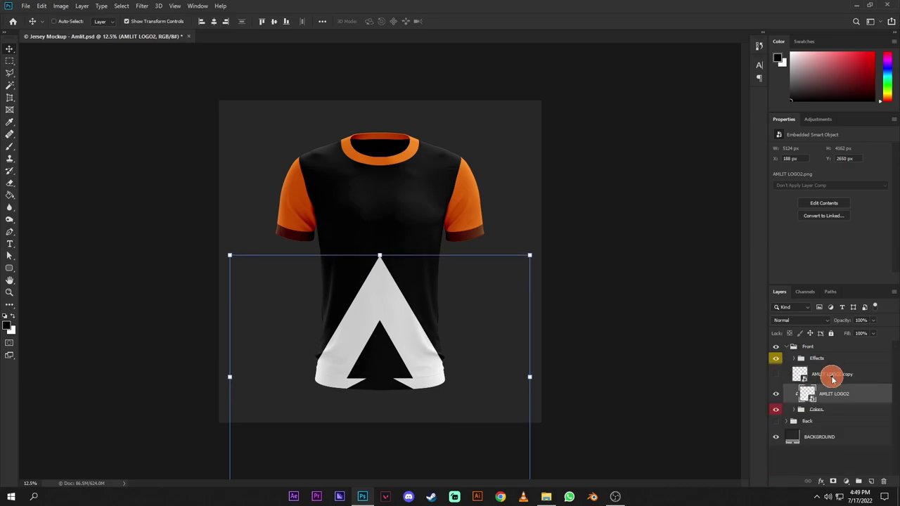
key("shift+Up")
key("shift+Up")
key("shift+Up")
key("shift+Up")
key("shift+Up")
key("shift+Down")
key("shift+Down")
key("shift+Down")
key("shift+Down")
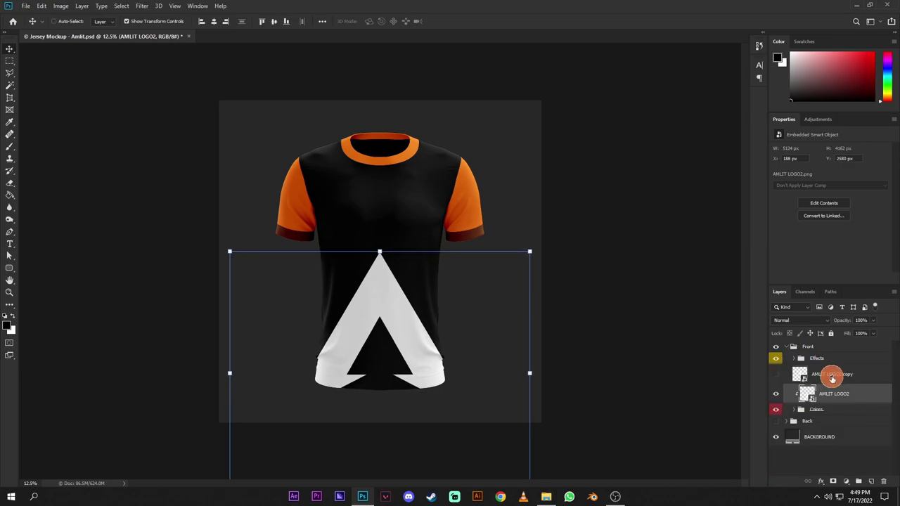
key("shift+Down")
key("shift+Down")
key("shift+Down")
key("shift+Down")
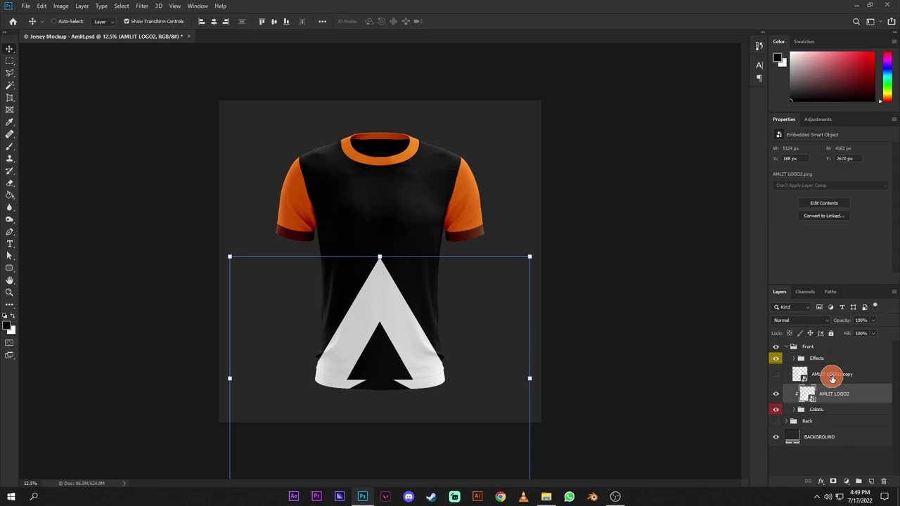
Step: Try blend modes such as Color Burn and Lighter Color on the AMLIT LOGO2 layer, then restore Normal
left_click(822, 324)
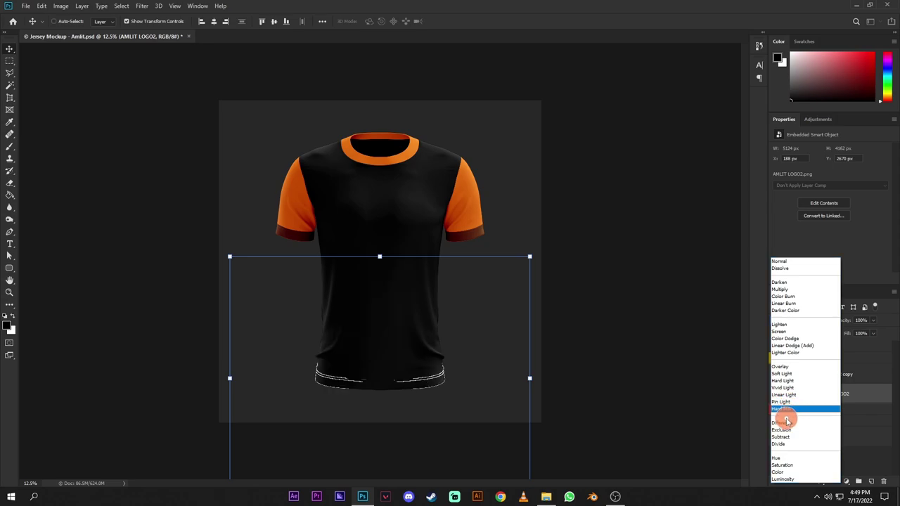
left_click(794, 263)
key("Down")
key("Down")
key("Down")
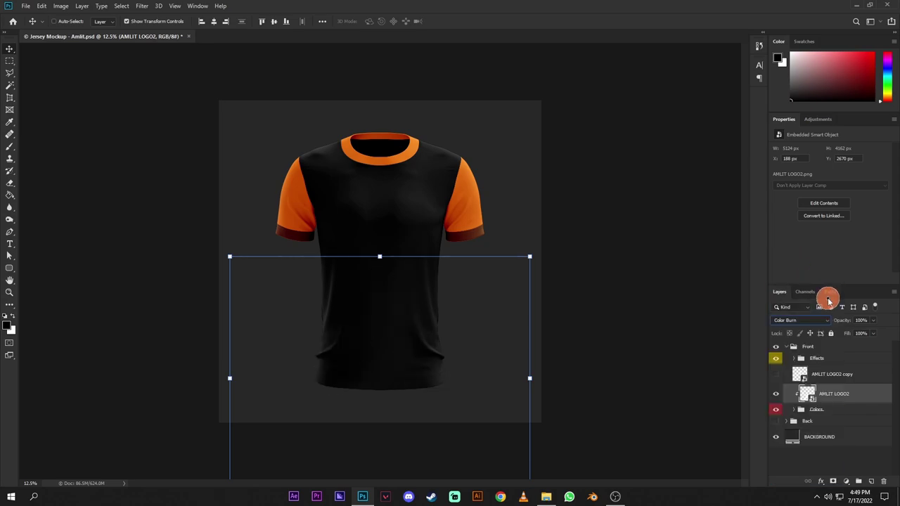
key("shift+plus")
key("shift+plus")
key("shift+plus")
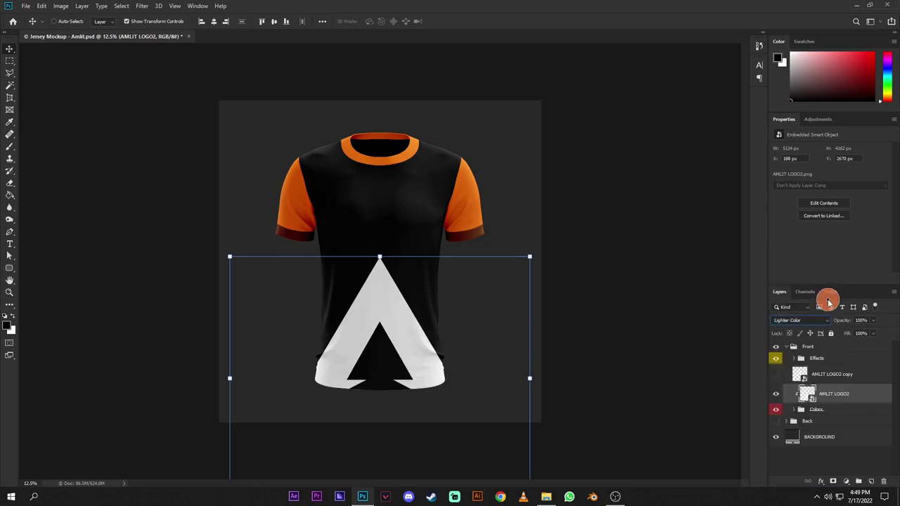
key("shift+plus")
key("shift+plus")
key("shift+plus")
key("shift+plus")
key("shift+plus")
left_click(793, 320)
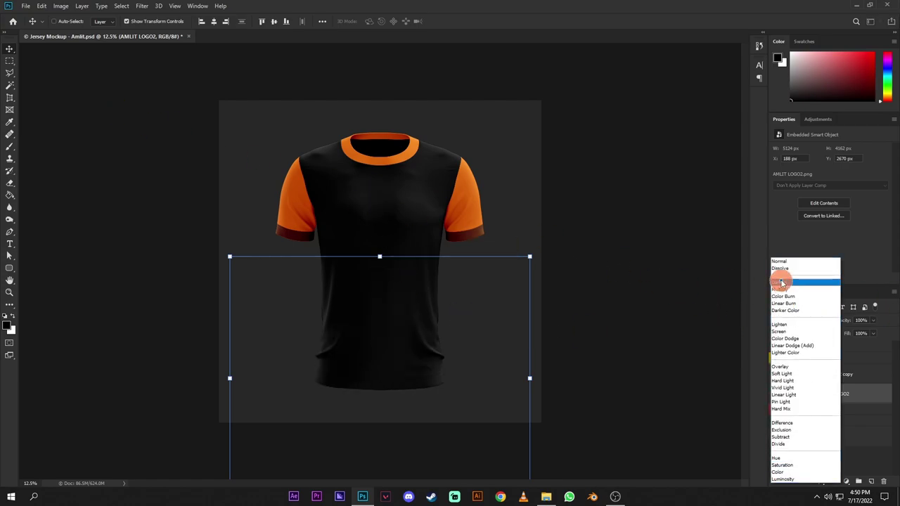
left_click(781, 261)
Step: Apply an orange Color Overlay at 100% opacity to AMLIT LOGO2 and convert the layer to a smart object
left_click(822, 482)
left_click(847, 444)
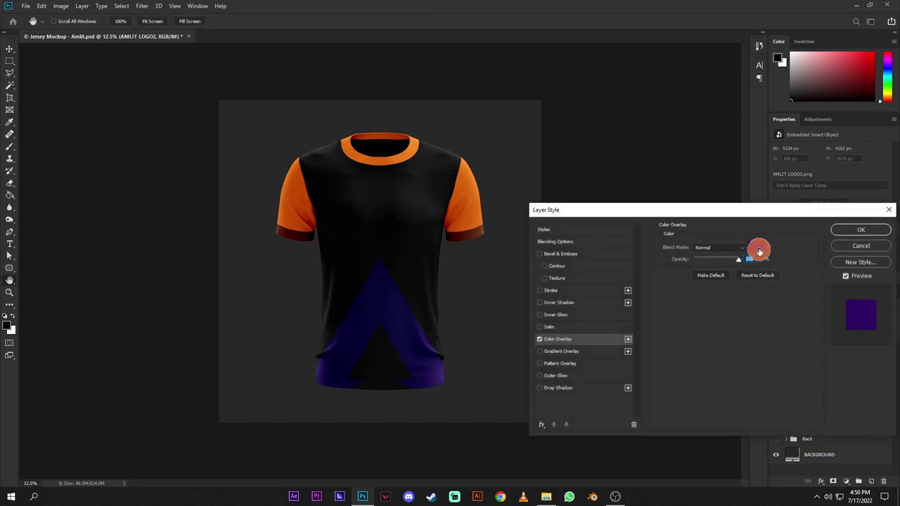
left_click(756, 248)
left_click(485, 235)
left_click(738, 270)
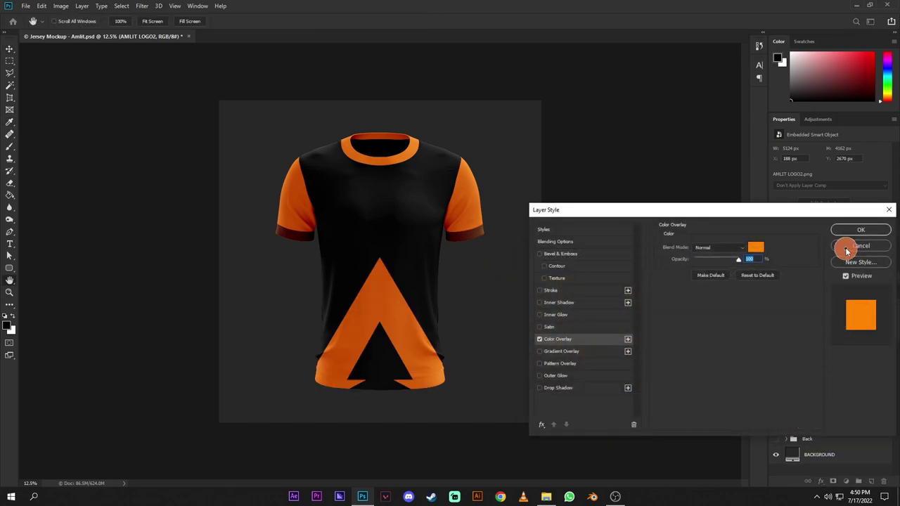
left_click(860, 230)
right_click(823, 382)
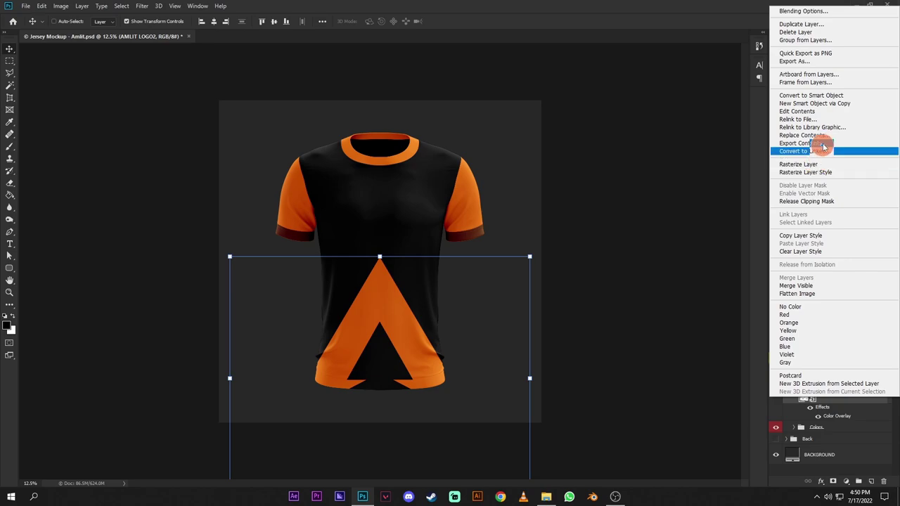
left_click(837, 94)
Step: Cycle through the blend modes and set the AMLIT LOGO2 layer to Difference
left_click(807, 323)
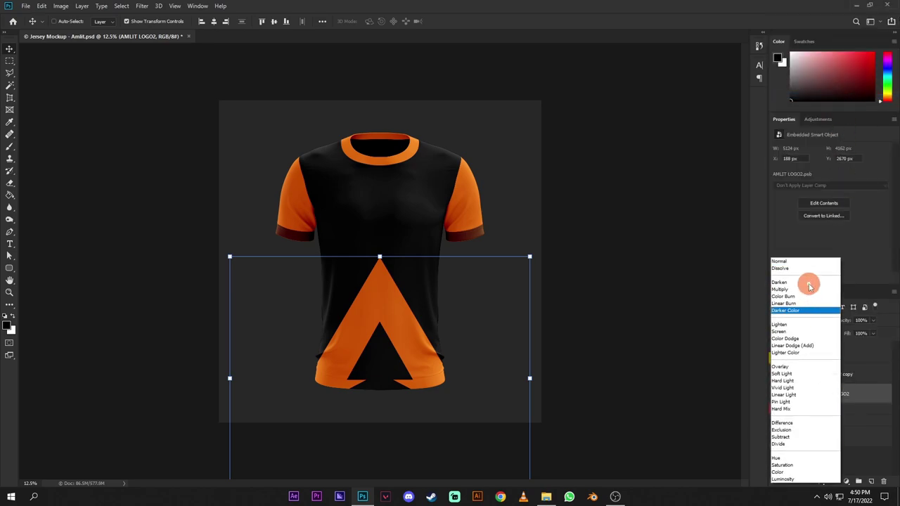
left_click(807, 262)
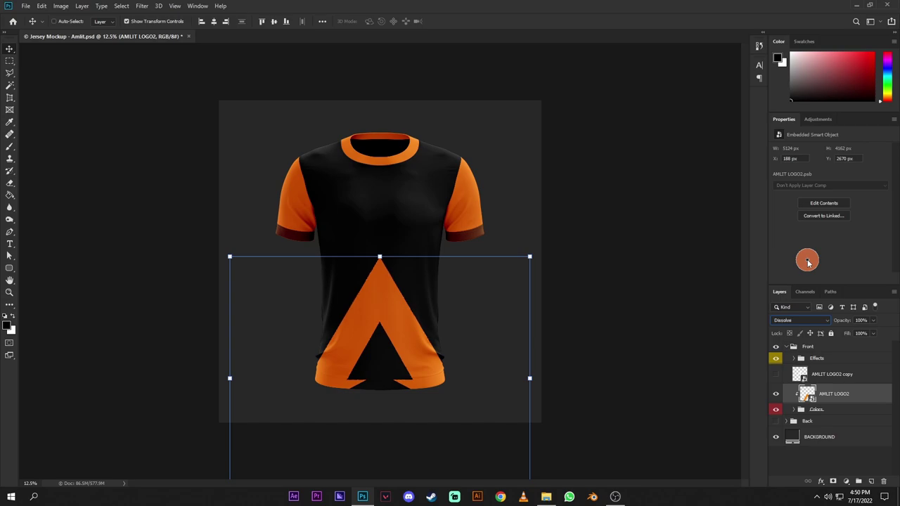
key("Down")
key("Down")
key("Down")
key("Down")
key("Down")
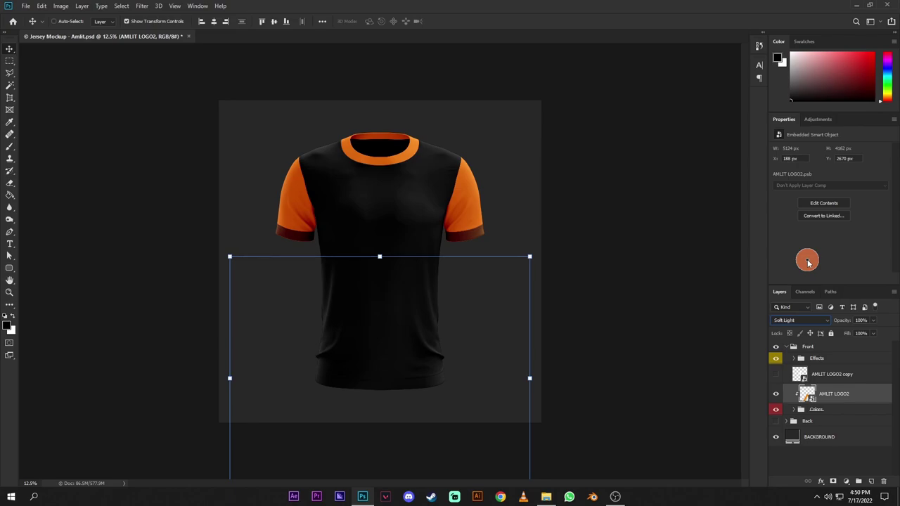
key("Down")
key("Down")
key("Down")
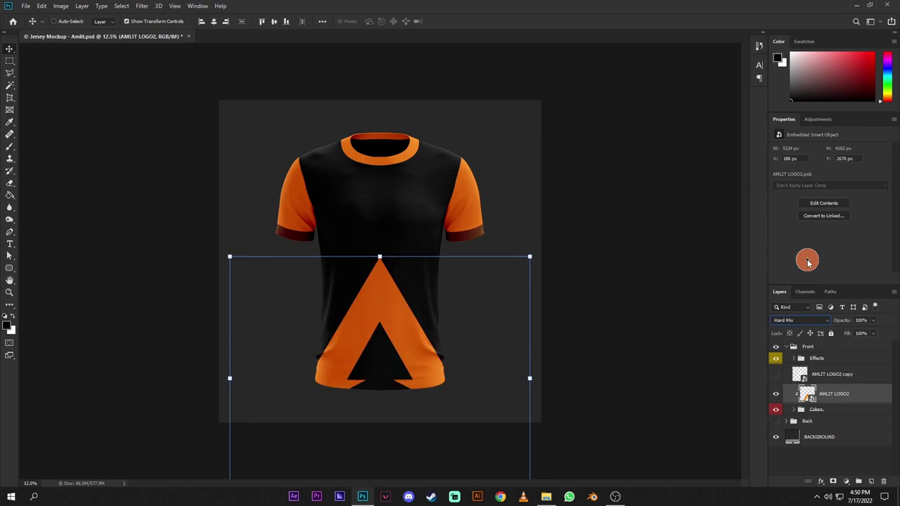
key("Down")
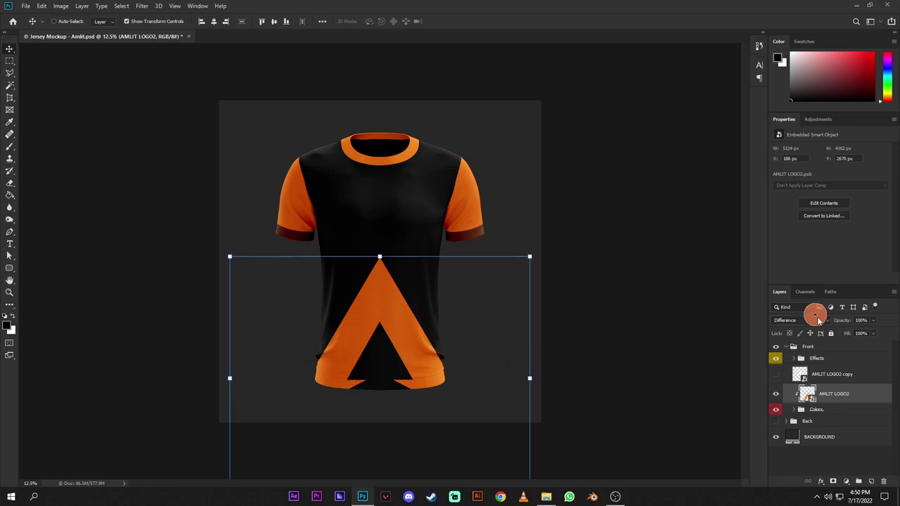
Step: Reduce the AMLIT LOGO2 layer's opacity to 45%
type("60")
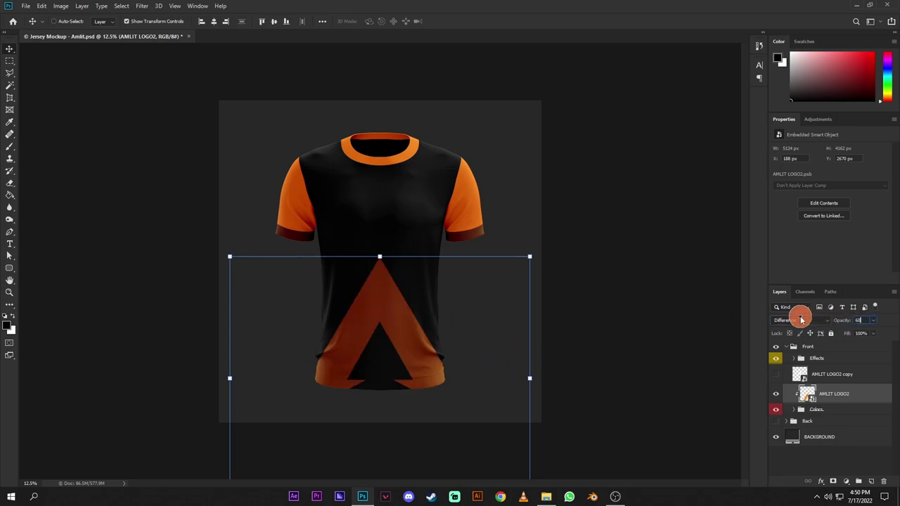
type("40")
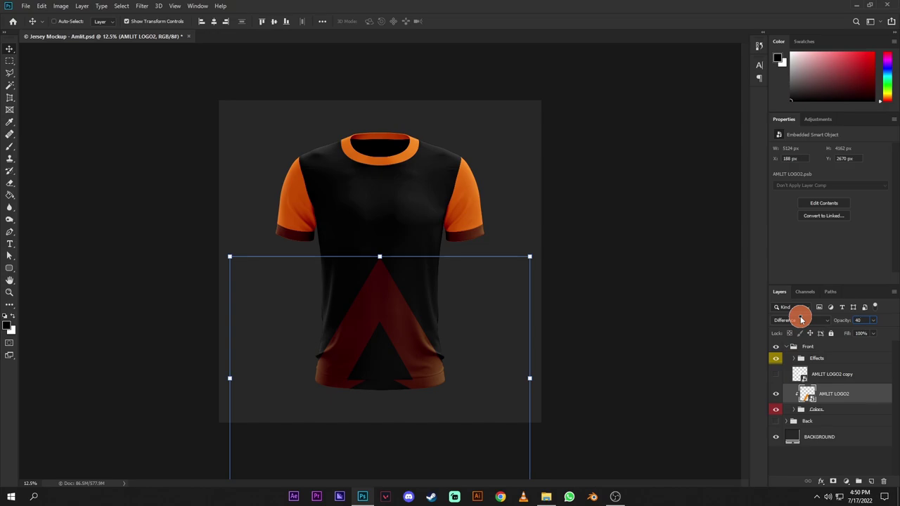
key("BackSpace")
key("BackSpace")
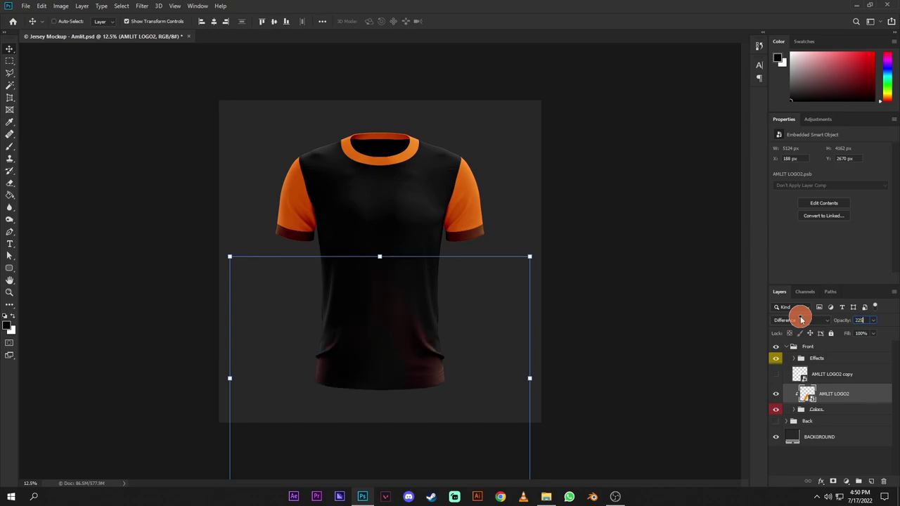
type("45")
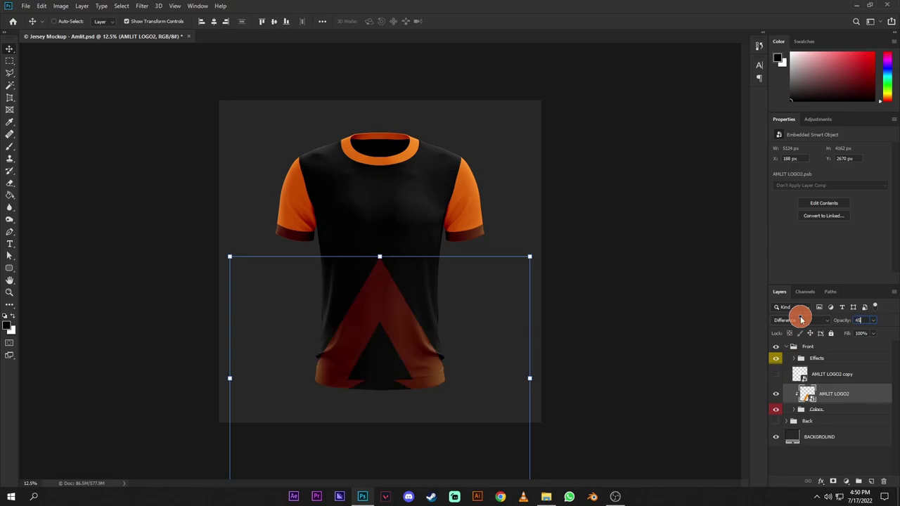
key("Return")
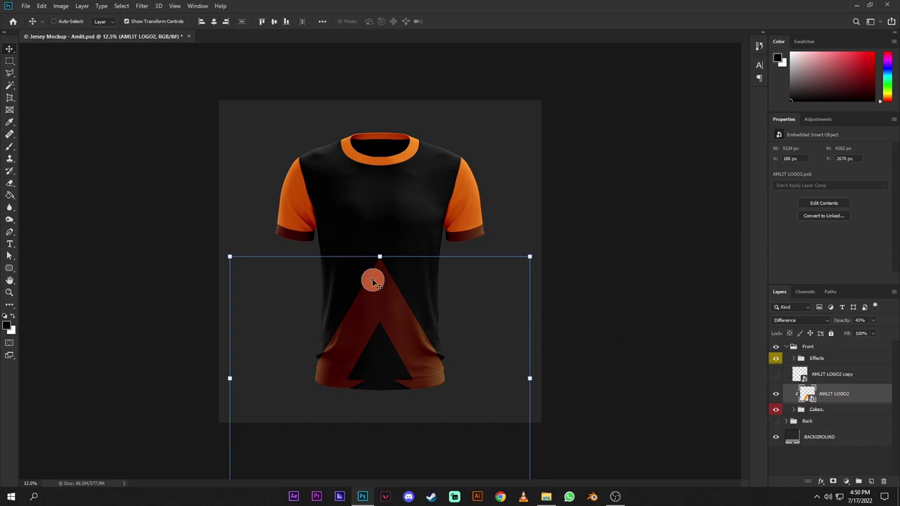
Step: Nudge the AMLIT LOGO2 logo further down the shirt to Y 2940 px
left_click_drag(372, 281, 373, 283)
key("shift+Down")
key("shift+Down")
key("shift+Down")
key("shift+Down")
key("shift+Down")
key("shift+Down")
key("shift+Down")
key("shift+Down")
key("shift+Down")
key("shift+Down")
key("shift+Down")
key("shift+Down")
key("shift+Down")
key("shift+Down")
key("shift+Down")
key("shift+Down")
key("shift+Down")
key("shift+Down")
key("shift+Down")
key("shift+Down")
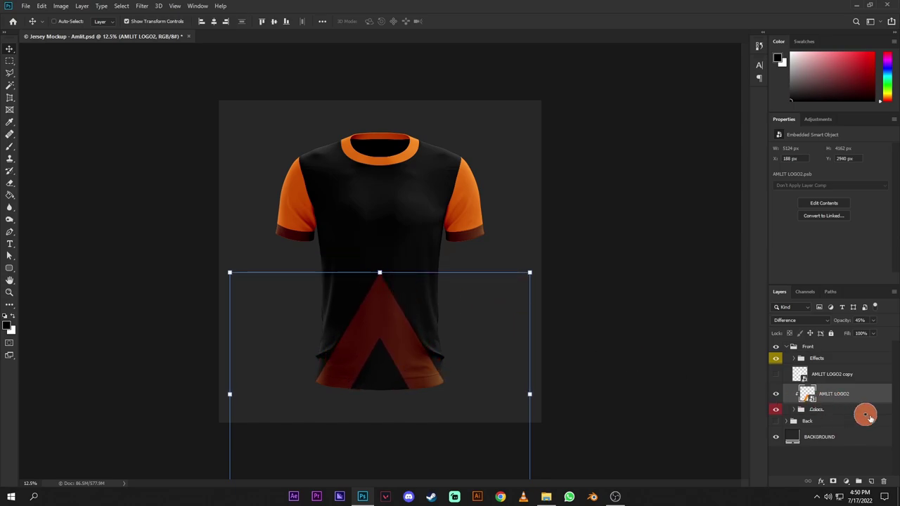
Step: Duplicate the logo layer with its clipping, enlarge the copy to about 143% and place it over the shirt's chest and sleeves
key("ctrl+j")
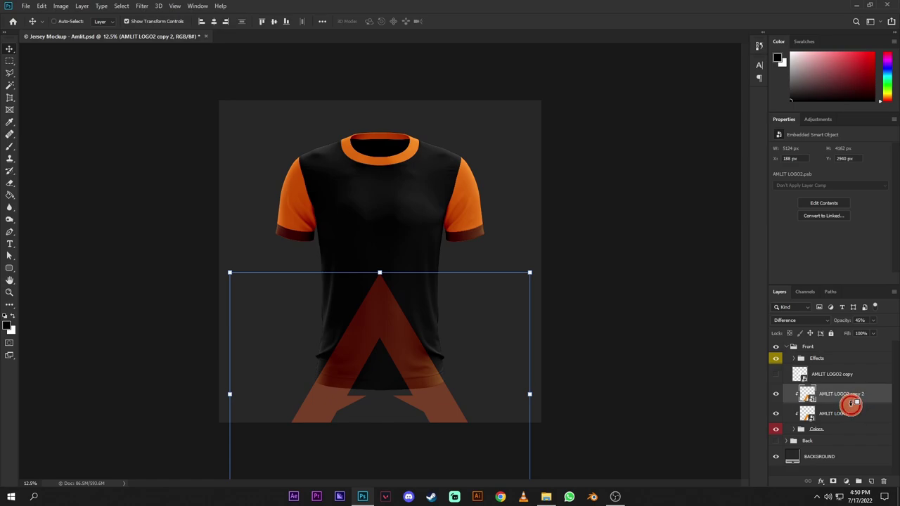
left_click(394, 284)
left_click_drag(398, 205, 396, 50)
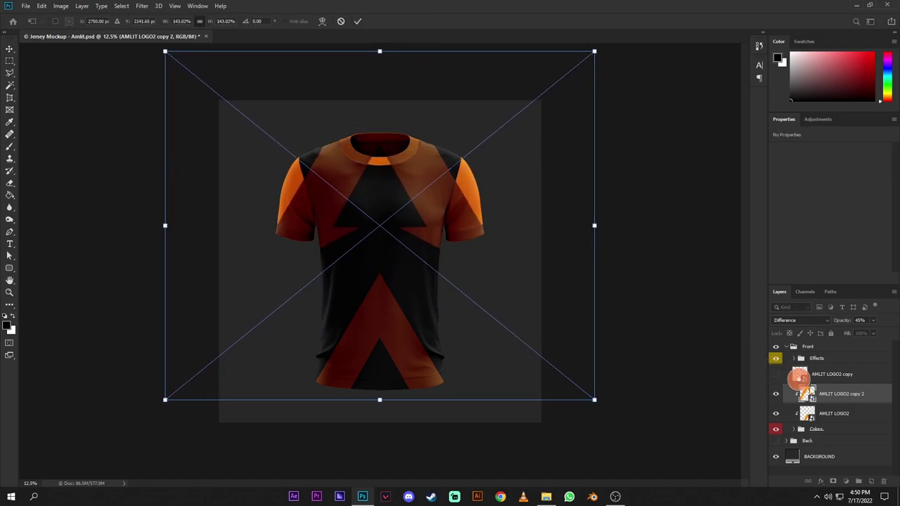
left_click(800, 379)
left_click(827, 391)
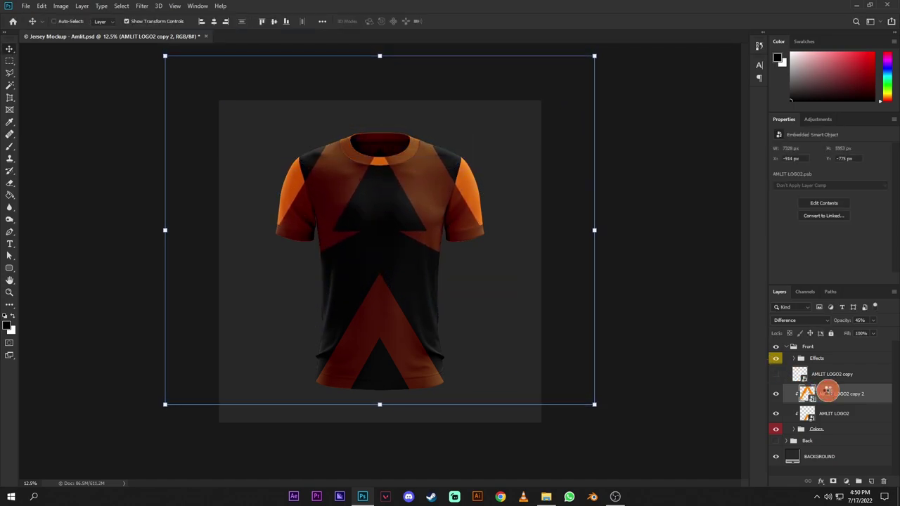
Step: Nudge the enlarged AMLIT LOGO2 copy 2 logo down the shirt to Y 765 px
key("shift+Down")
key("shift+Down")
key("shift+Down")
key("shift+Down")
key("shift+Down")
key("shift+Down")
key("shift+Down")
key("shift+Down")
key("shift+Down")
key("shift+Down")
key("shift+Down")
key("shift+Down")
key("shift+Down")
key("shift+Down")
key("shift+Down")
key("shift+Down")
key("shift+Down")
key("shift+Down")
key("shift+Down")
key("shift+Down")
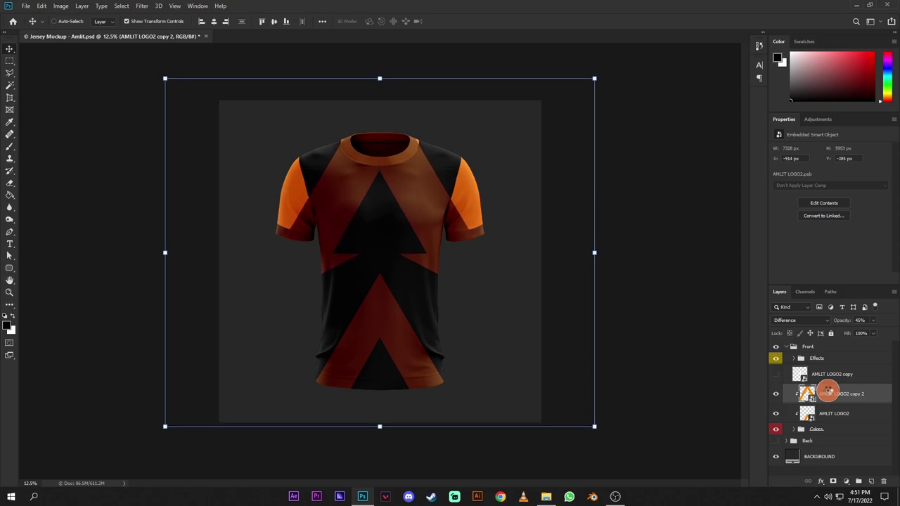
key("shift+Down")
key("shift+Down")
key("shift+Down")
key("shift+Down")
key("shift+Down")
key("shift+Down")
key("shift+Down")
key("shift+Down")
key("shift+Down")
key("shift+Down")
key("shift+Down")
key("shift+Down")
key("shift+Down")
key("shift+Down")
key("shift+Down")
key("shift+Down")
key("shift+Down")
key("shift+Down")
key("shift+Down")
key("shift+Down")
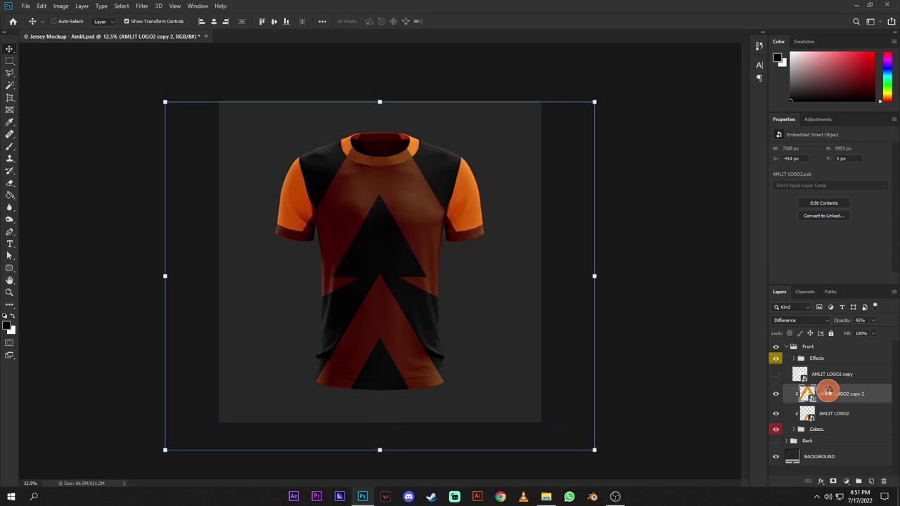
key("shift+Down")
key("shift+Down")
key("shift+Down")
key("shift+Down")
key("shift+Down")
key("shift+Down")
key("shift+Down")
key("shift+Down")
key("shift+Down")
key("shift+Down")
key("shift+Down")
key("shift+Down")
key("shift+Down")
key("shift+Down")
key("shift+Down")
key("shift+Down")
key("shift+Down")
key("shift+Down")
key("shift+Down")
key("shift+Down")
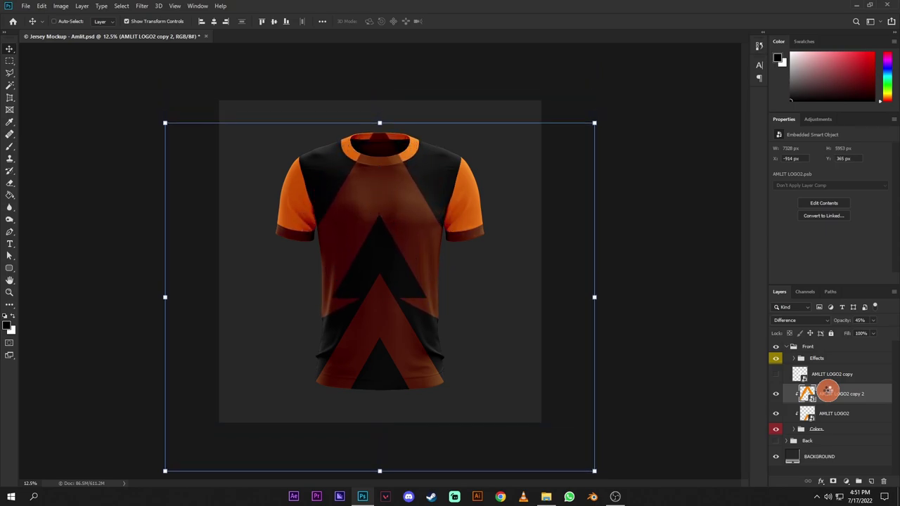
key("shift+Down")
key("shift+Down")
key("shift+Down")
key("shift+Down")
key("shift+Down")
key("shift+Down")
key("shift+Down")
key("shift+Down")
key("shift+Down")
key("shift+Down")
key("shift+Down")
key("shift+Down")
key("shift+Down")
key("shift+Down")
key("shift+Down")
key("shift+Down")
key("shift+Down")
key("shift+Down")
key("shift+Down")
key("shift+Down")
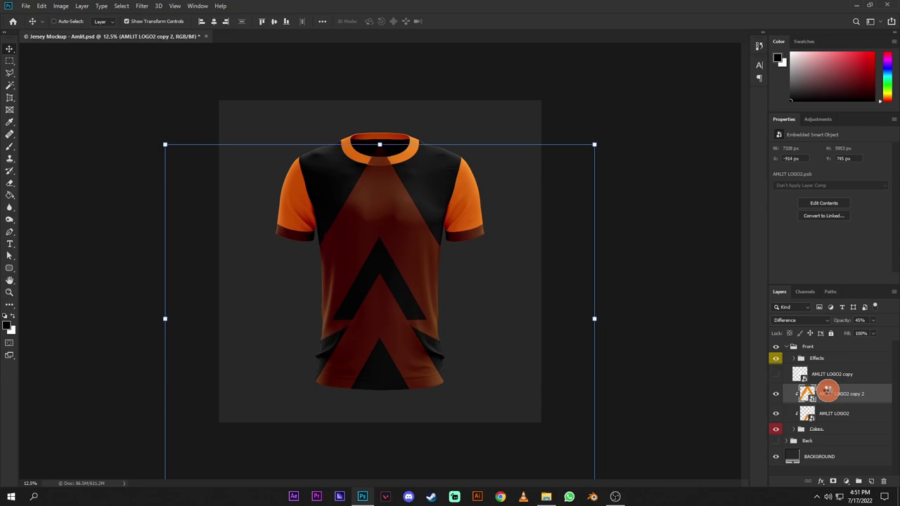
key("shift+Down")
key("shift+Down")
Step: Rasterize the AMLIT LOGO2 copy 2 layer and erase its left spur with a Polygonal Lasso selection aligned to the dark inner edge
right_click(828, 393)
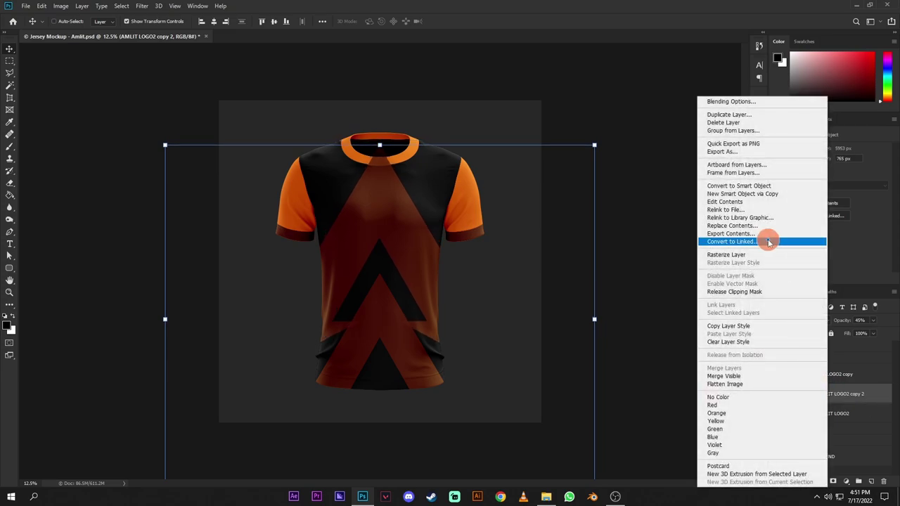
left_click(757, 249)
key("ctrl+plus")
key("l")
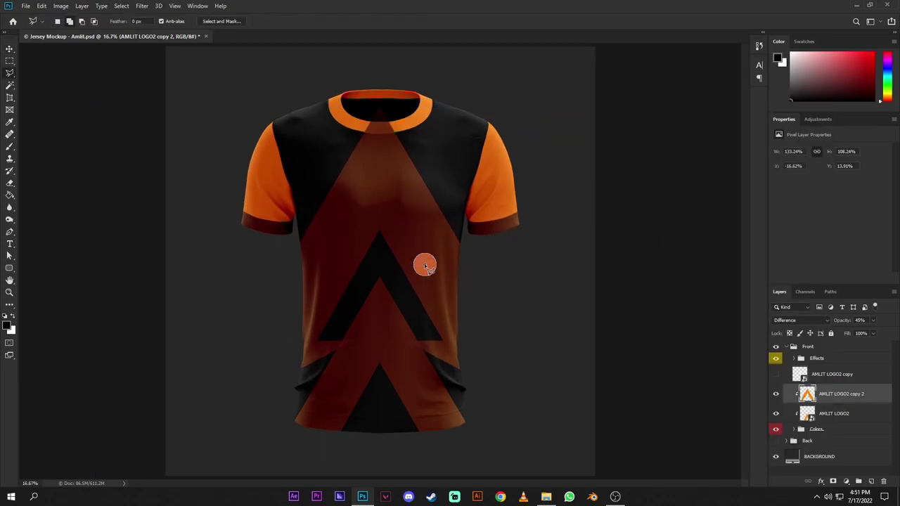
key("ctrl+plus")
left_click_drag(447, 243, 480, 170)
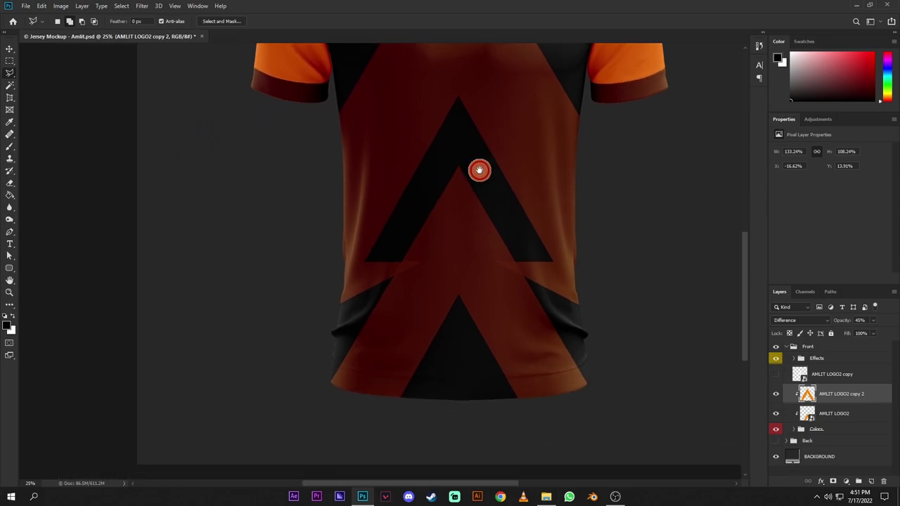
left_click(458, 97)
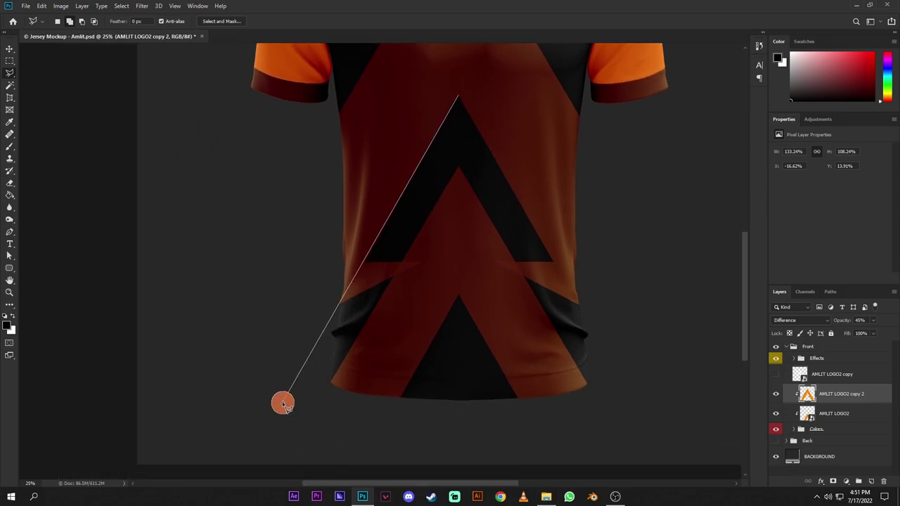
left_click(282, 404)
left_click(414, 380)
double_click(444, 188)
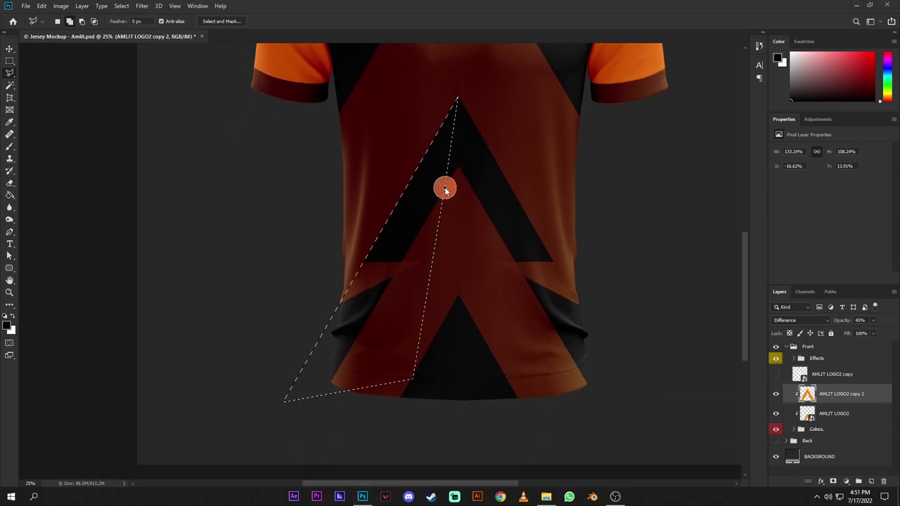
left_click(853, 394)
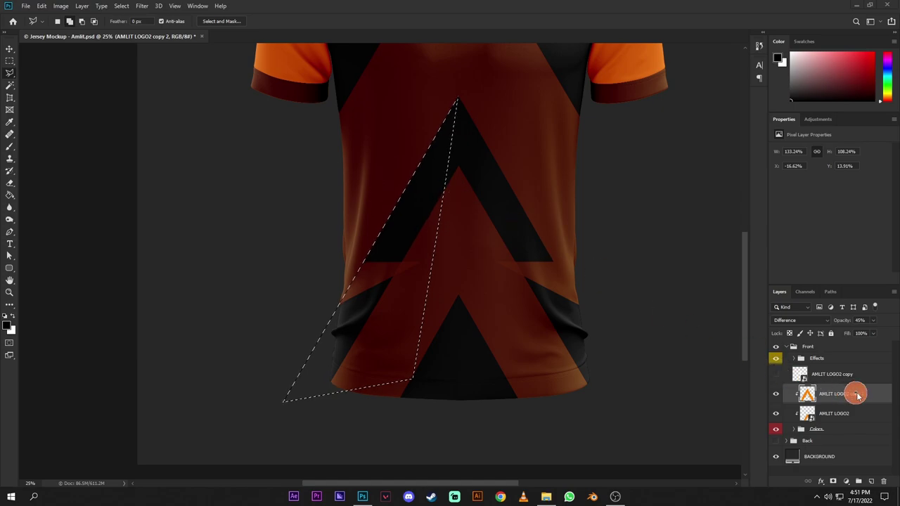
key("Delete")
key("ctrl+d")
left_click(779, 338)
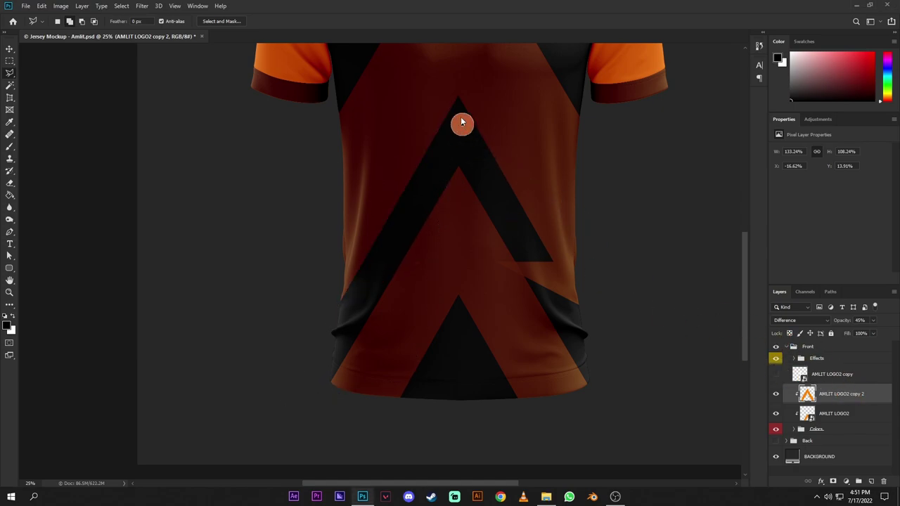
Step: Erase the right spur of the large logo with a Polygonal Lasso selection along the inner edge, and clear the selection
left_click(458, 97)
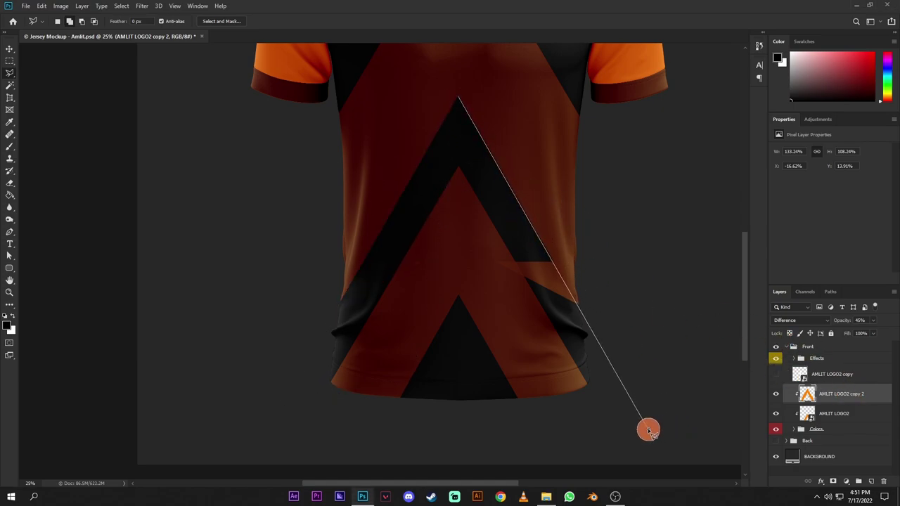
left_click(648, 426)
double_click(378, 346)
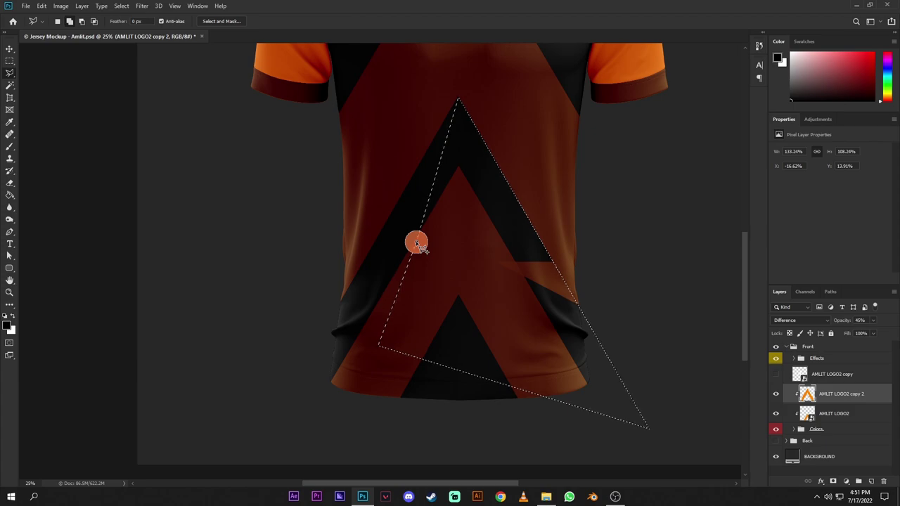
key("Delete")
key("ctrl+d")
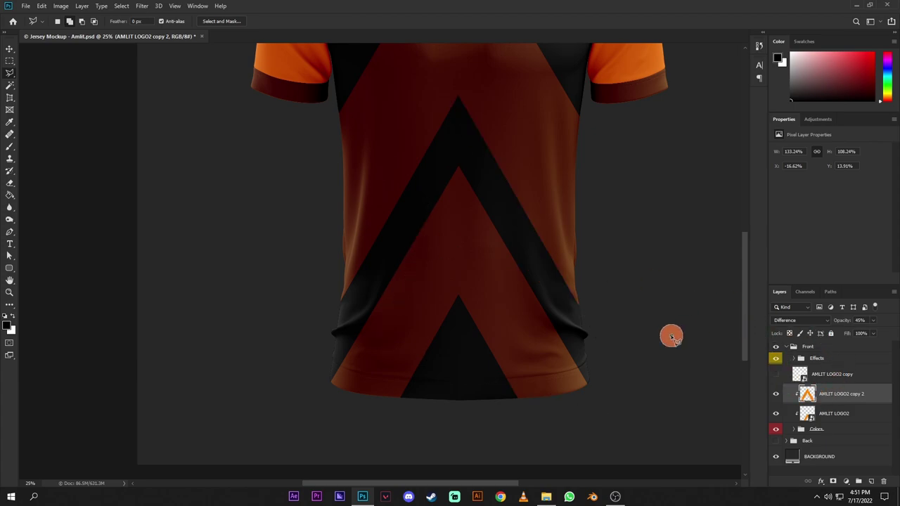
left_click(616, 497)
left_click(618, 496)
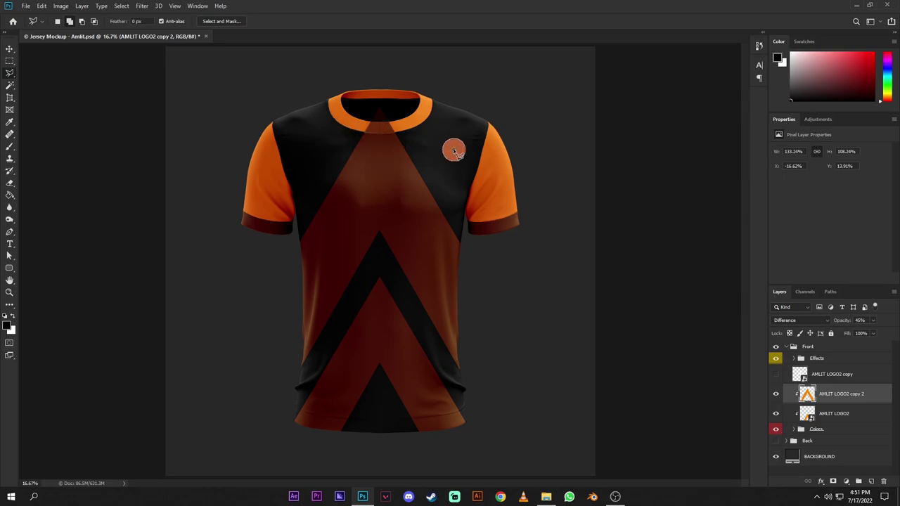
Step: Trace the collar's lower edge with the Pen tool, convert the closed path to a selection and erase the logo tip over the collar
key("ctrl+plus")
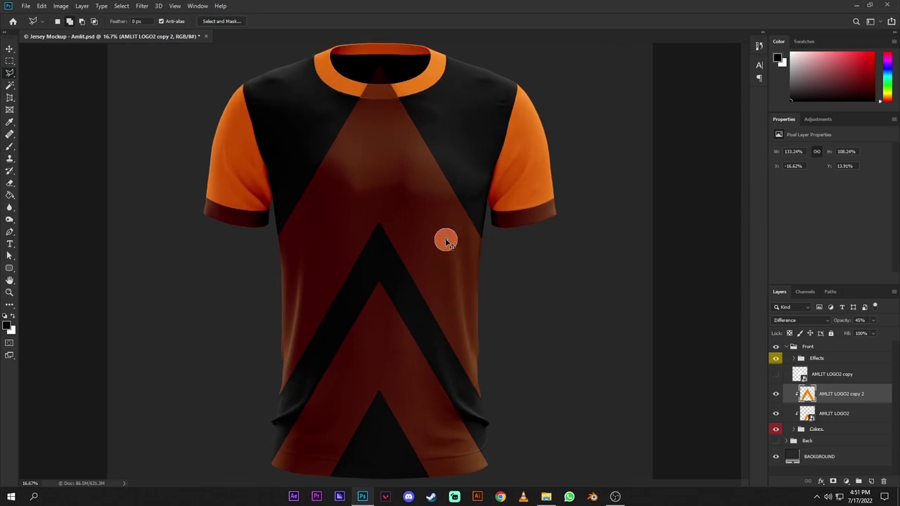
scroll(445, 241, "up", 3)
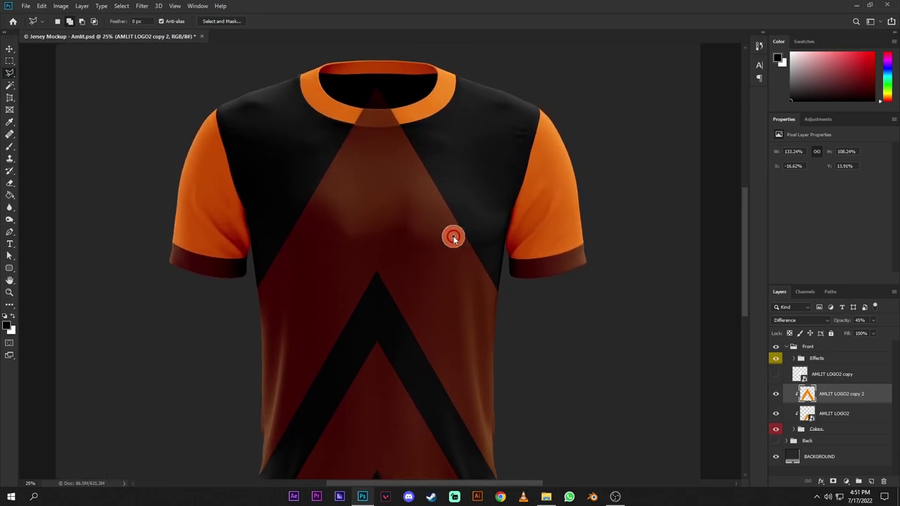
key("ctrl+plus")
key("p")
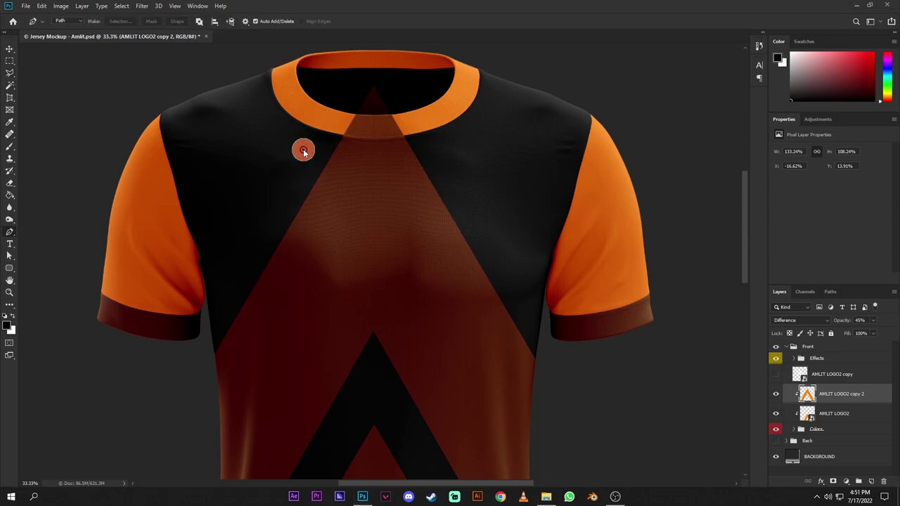
left_click(296, 120)
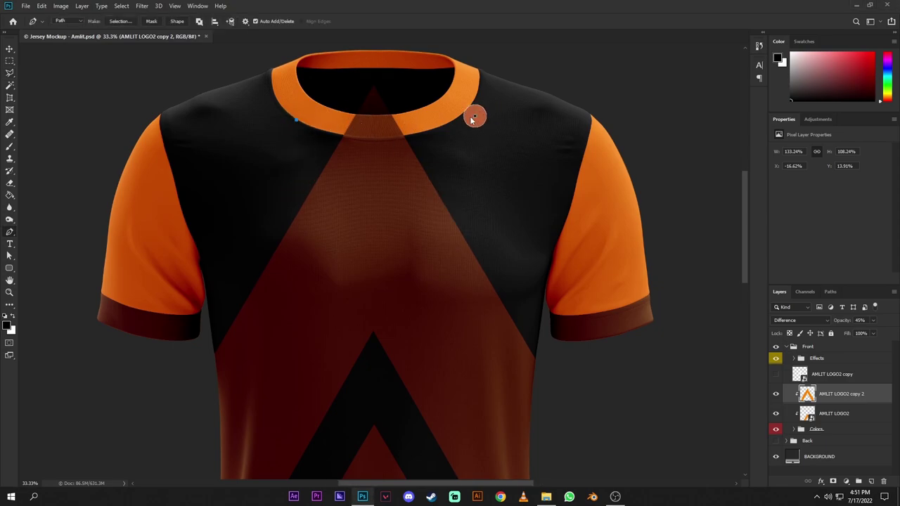
left_click_drag(457, 123, 537, 76)
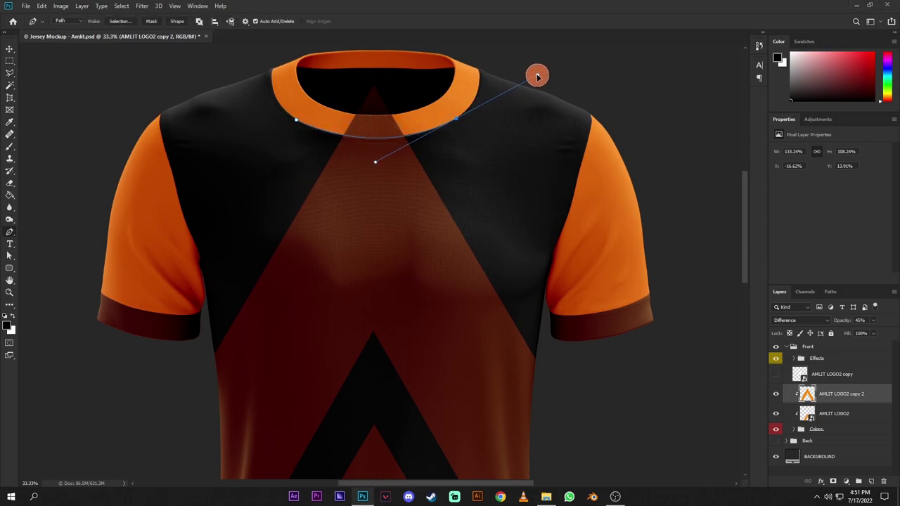
left_click(456, 120, "alt")
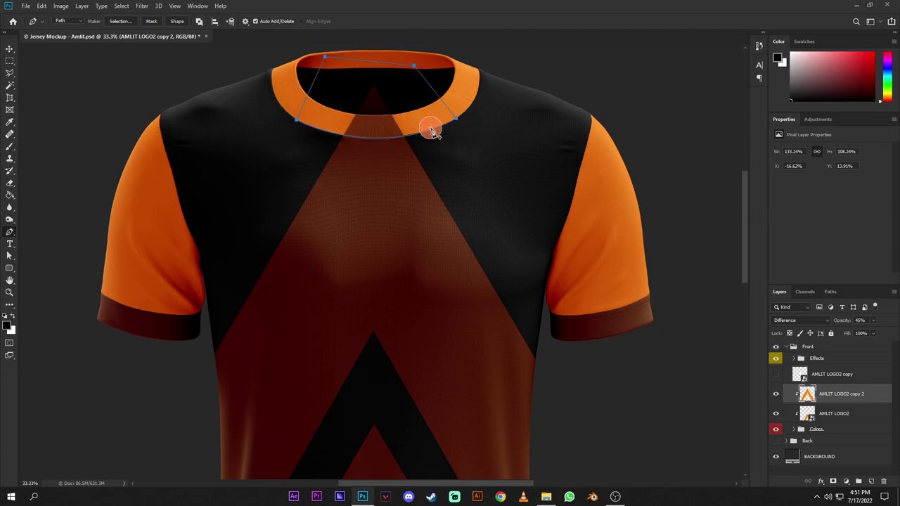
right_click(430, 107)
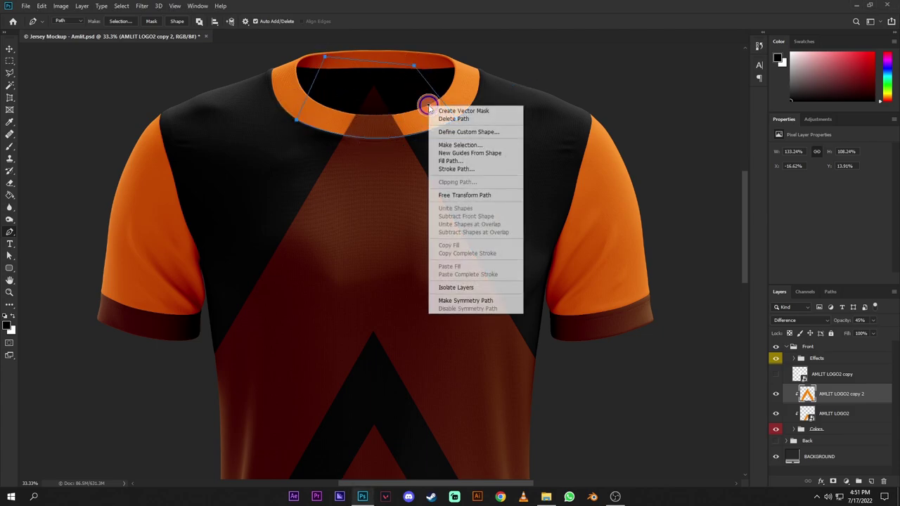
left_click(456, 145)
key("Delete")
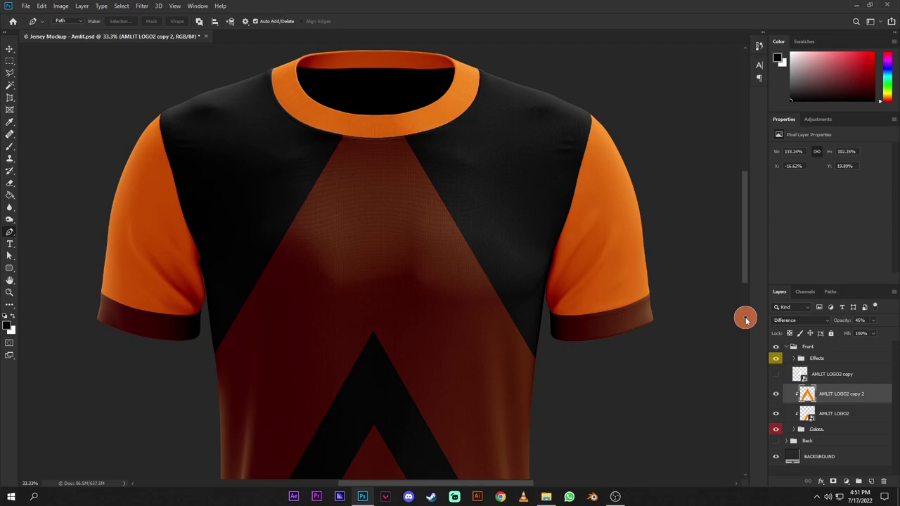
Step: Show the hidden white AMLIT LOGO2 copy layer and give it an orange Color Overlay
key("ctrl+minus")
key("ctrl+minus")
key("ctrl+minus")
key("v")
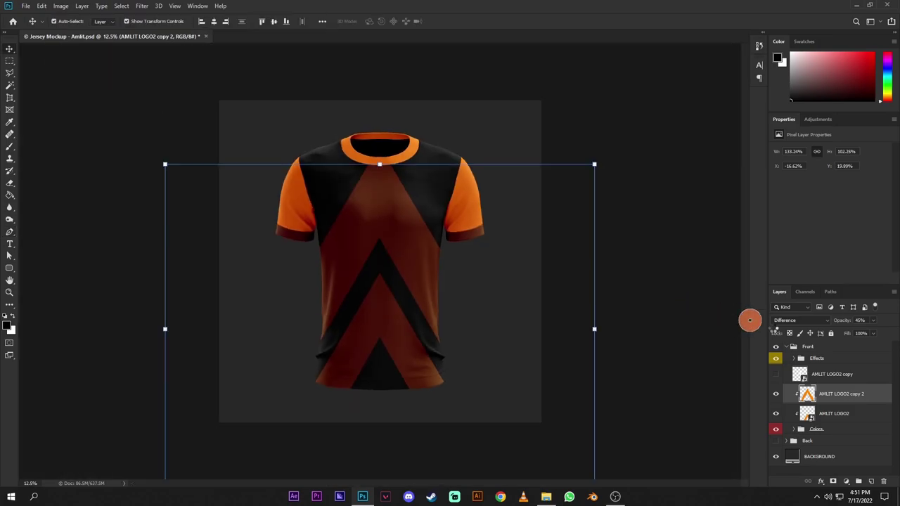
left_click(783, 377)
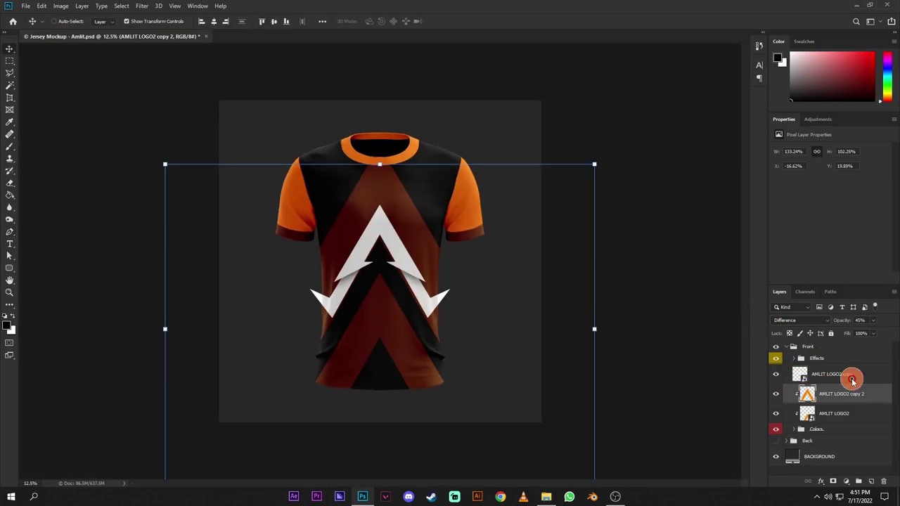
left_click(852, 380)
left_click(821, 478)
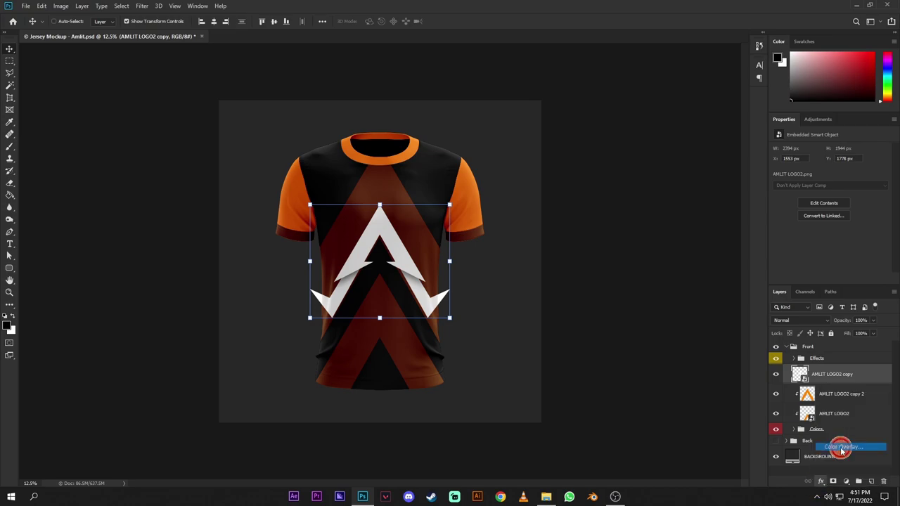
left_click(821, 445)
key("Return")
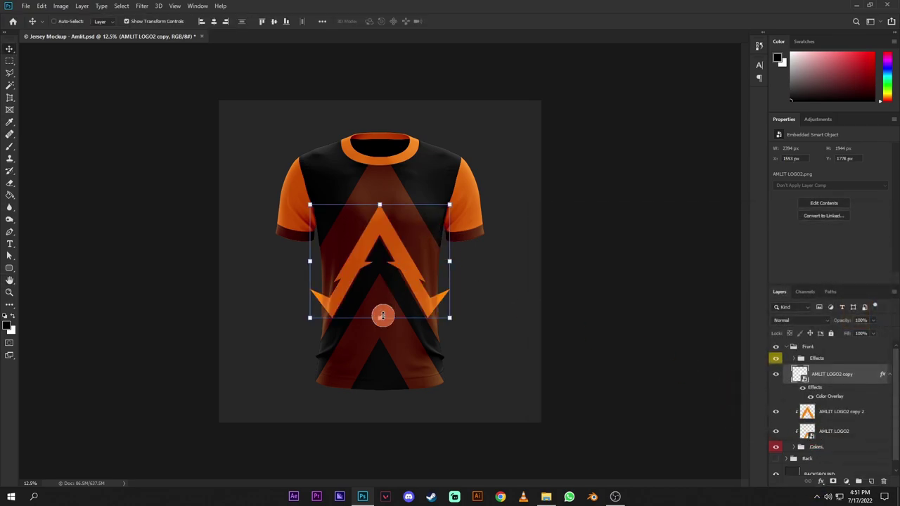
Step: Scale the orange AMLIT LOGO2 copy logo down to about 684 × 556 px and center it vertically on the canvas
left_click_drag(382, 316, 381, 287)
left_click_drag(379, 320, 380, 166)
left_click(838, 376)
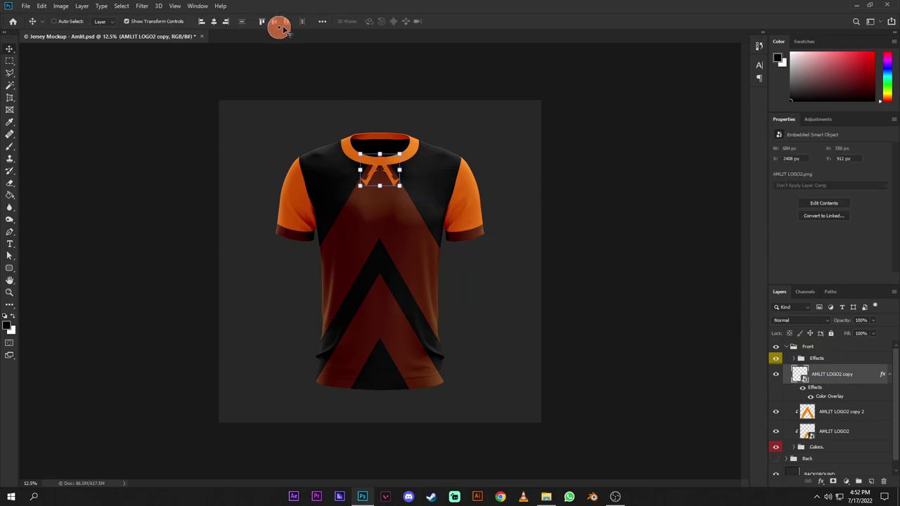
left_click(277, 24)
Step: Nudge the small orange logo straight up the chest to a Y position of 1792 px and save the document
key("ctrl+plus")
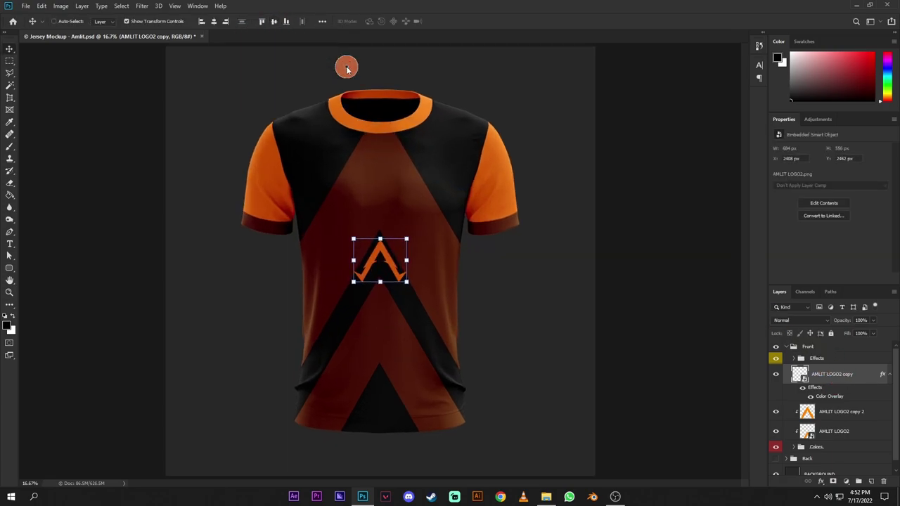
key("shift+Up")
key("shift+Up")
key("shift+Up")
key("shift+Up")
key("shift+Up")
key("shift+Up")
key("shift+Up")
key("shift+Up")
key("shift+Up")
key("shift+Up")
key("shift+Up")
key("shift+Up")
key("shift+Up")
key("shift+Up")
key("shift+Up")
key("shift+Up")
key("shift+Up")
key("shift+Up")
key("shift+Up")
key("shift+Up")
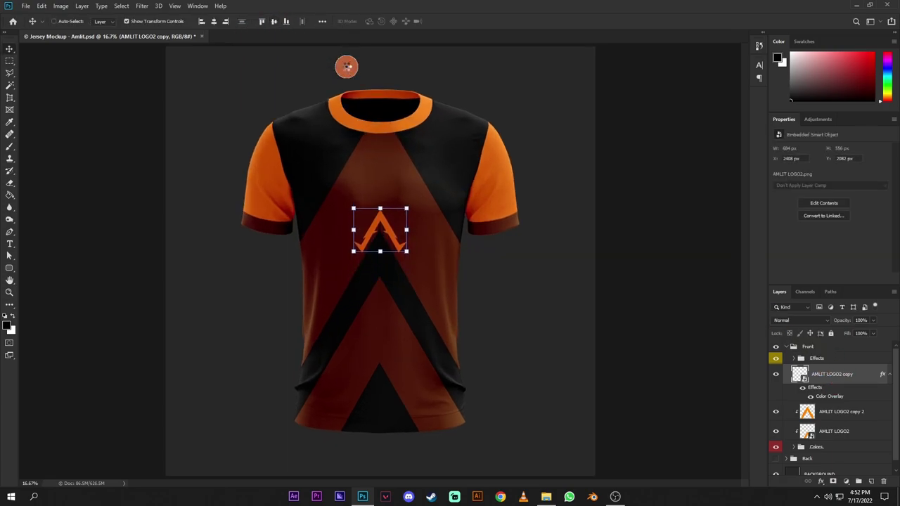
key("shift+Up")
key("shift+Up")
key("shift+Up")
key("shift+Up")
key("shift+Up")
key("shift+Up")
key("shift+Up")
key("shift+Up")
key("shift+Up")
key("shift+Up")
key("shift+Up")
key("shift+Up")
key("shift+Up")
key("shift+Up")
key("shift+Up")
key("shift+Up")
key("shift+Up")
key("shift+Up")
key("shift+Up")
key("shift+Up")
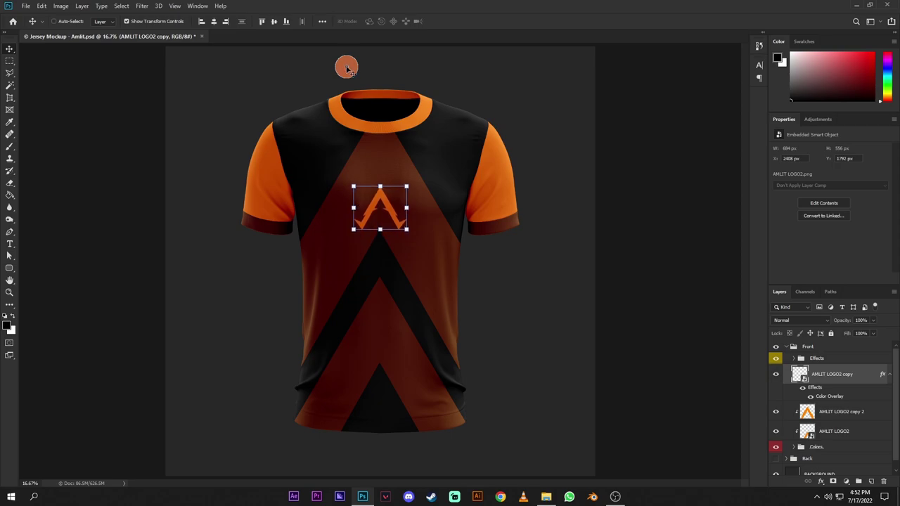
key("ctrl+minus")
key("ctrl+plus")
key("ctrl+s")
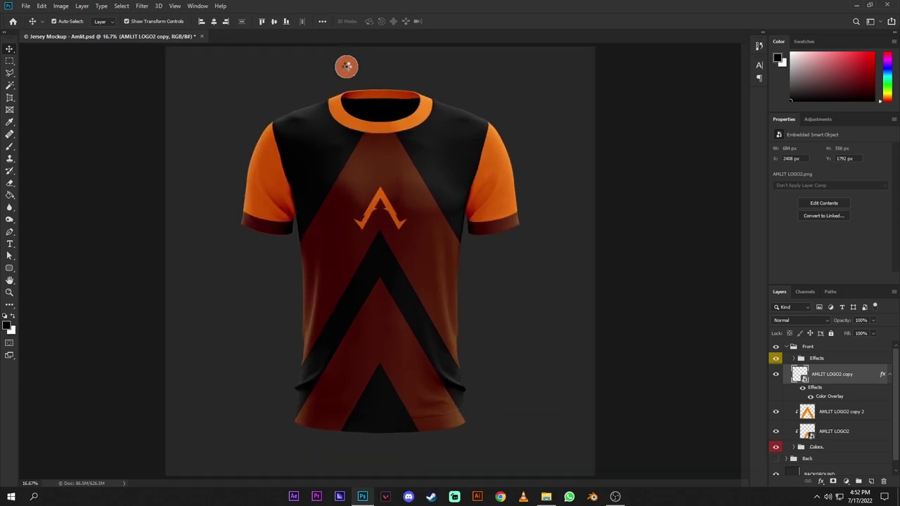
Step: Show the rulers and place a vertical guide along the jersey's center line, through the tip of the logo
key("ctrl+r")
left_click_drag(22, 244, 381, 270)
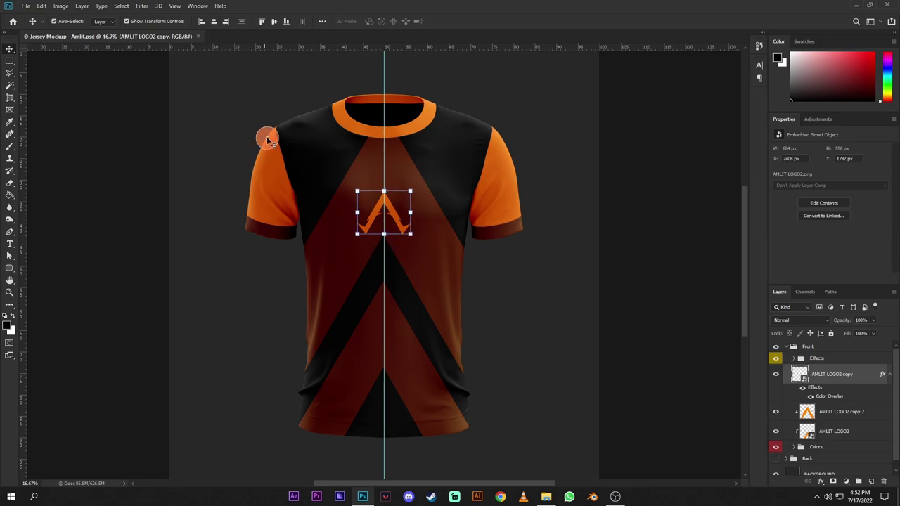
key("ctrl+plus")
left_click_drag(301, 132, 411, 202)
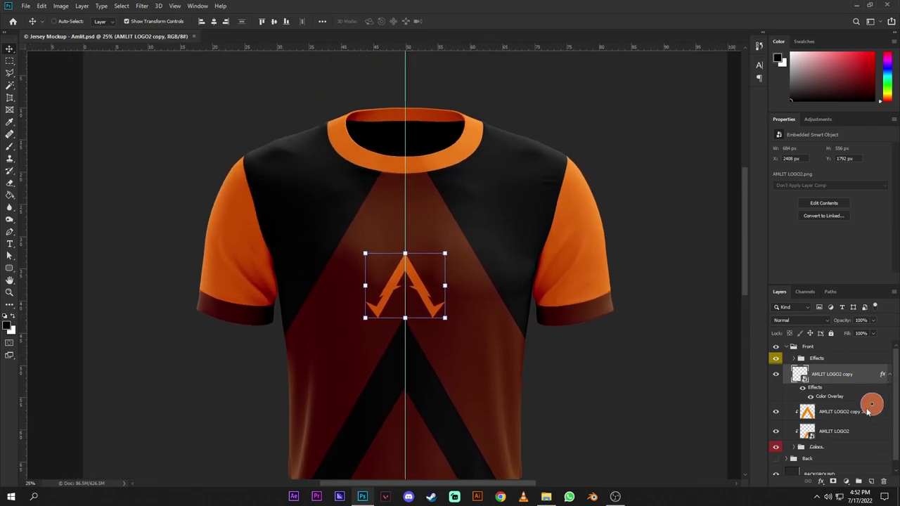
Step: Create a new empty layer above the small logo and set the foreground color to ff8400
left_click(871, 482)
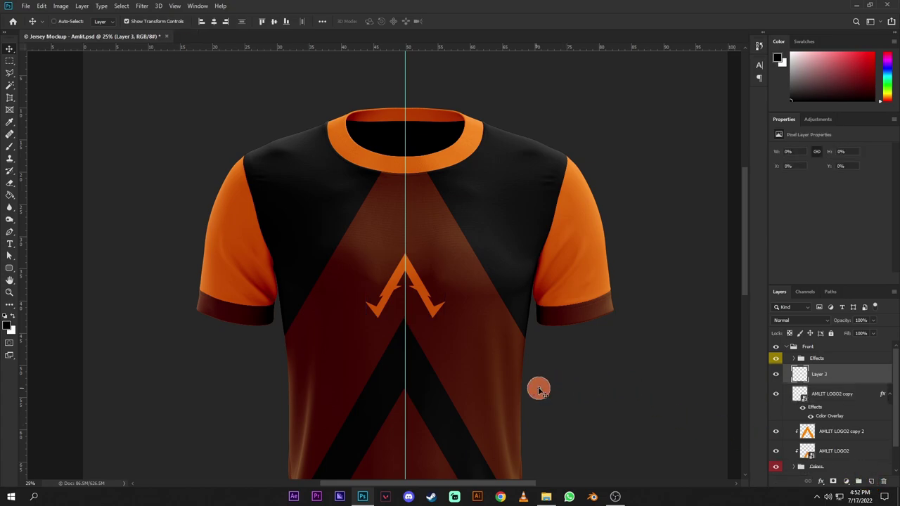
left_click(7, 325)
type("ff8400")
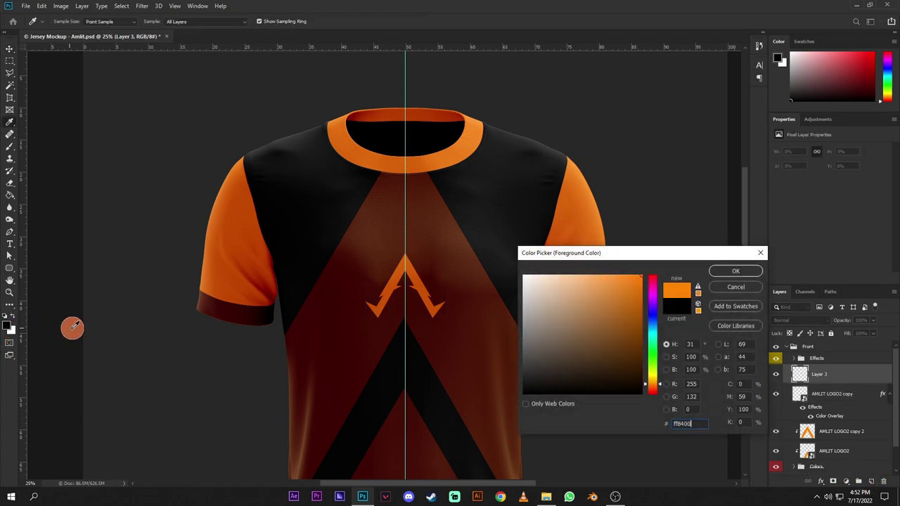
key("Return")
key("m")
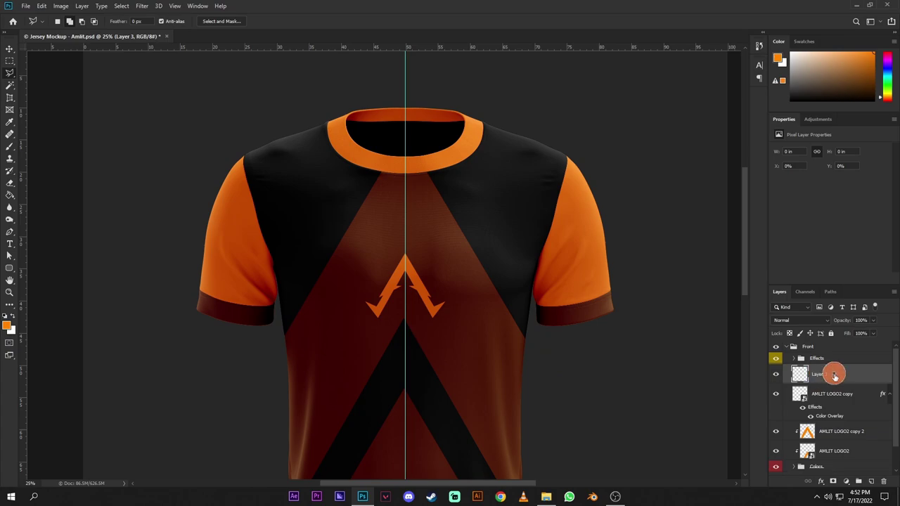
Step: Convert the AMLIT LOGO2 copy layer to a smart object and clip both it and the empty layer above to the layers below
right_click(833, 395)
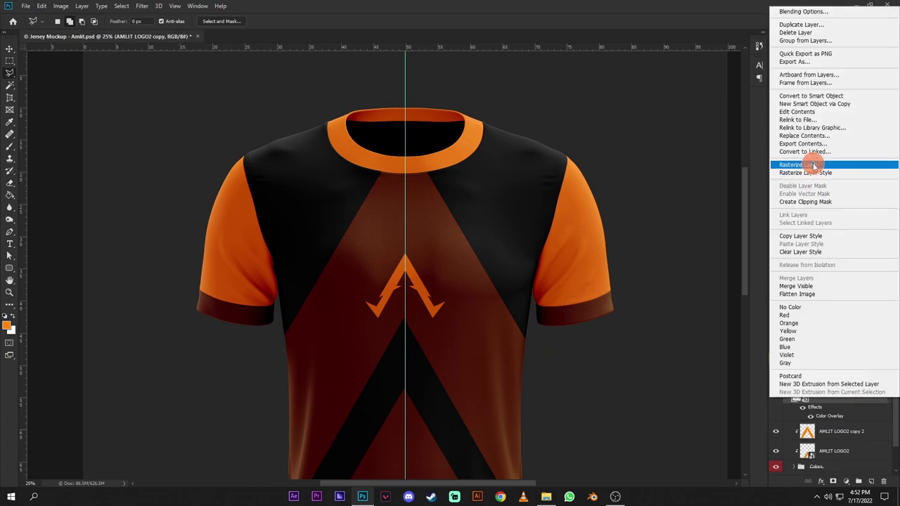
left_click(820, 95)
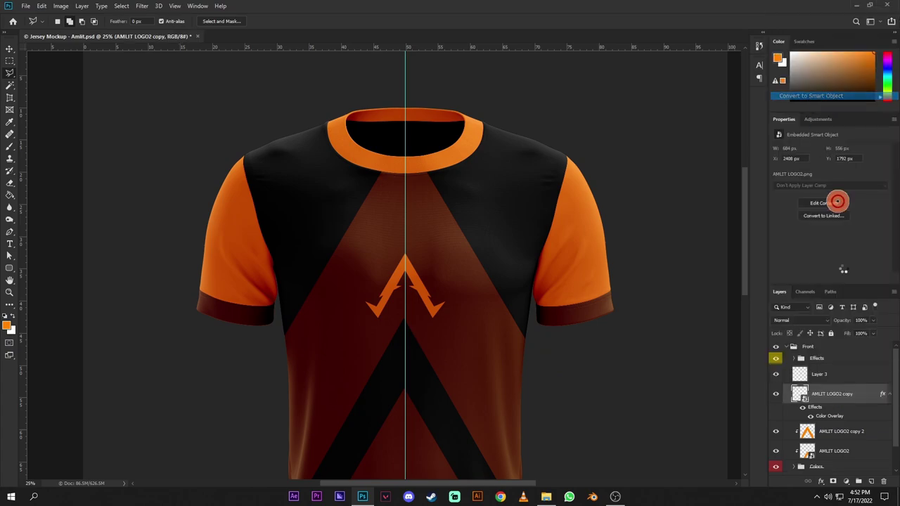
left_click(852, 403, "alt")
left_click(848, 383, "alt")
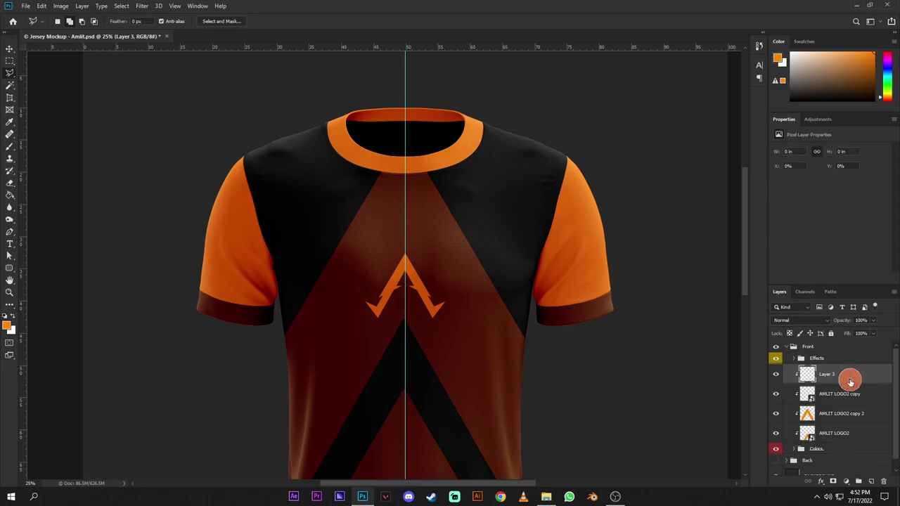
Step: Outline a thin tapered stripe beside the left edge of the dark red pattern with the Polygonal Lasso and paint it orange
left_click(263, 343)
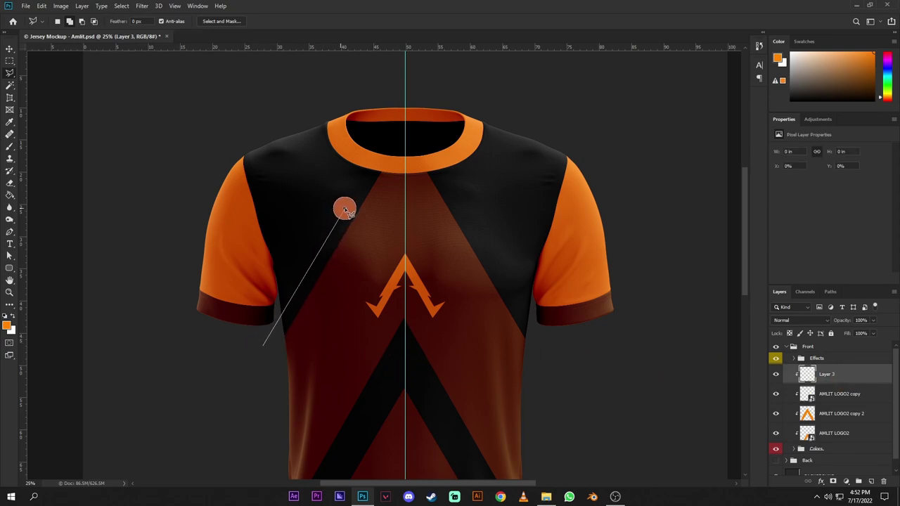
left_click(345, 209)
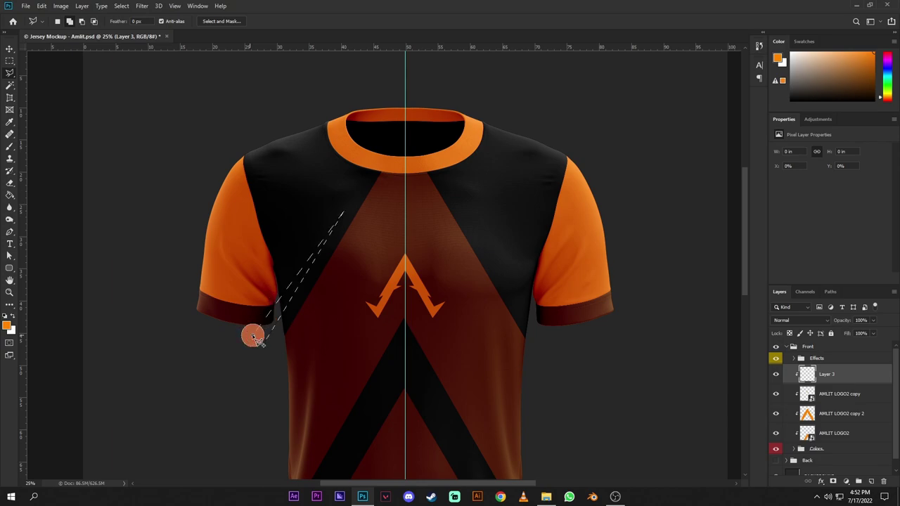
key("b")
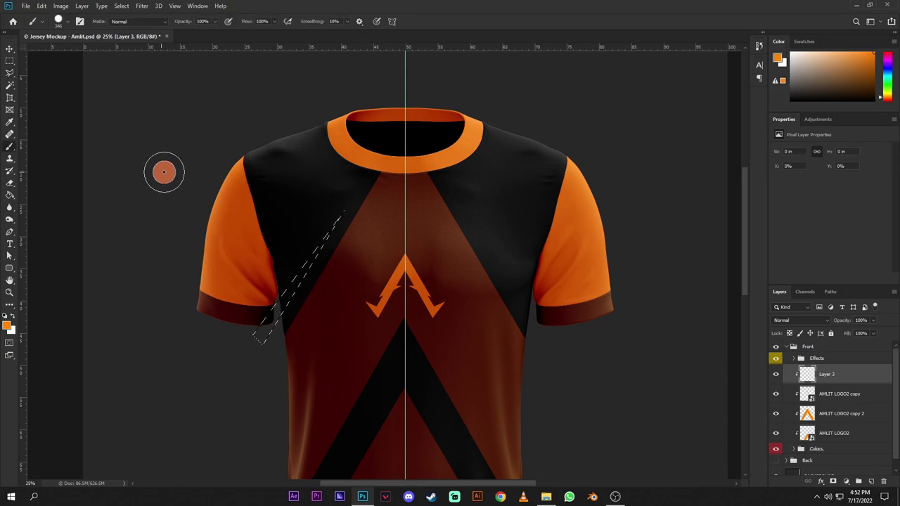
left_click_drag(164, 173, 164, 187, "alt")
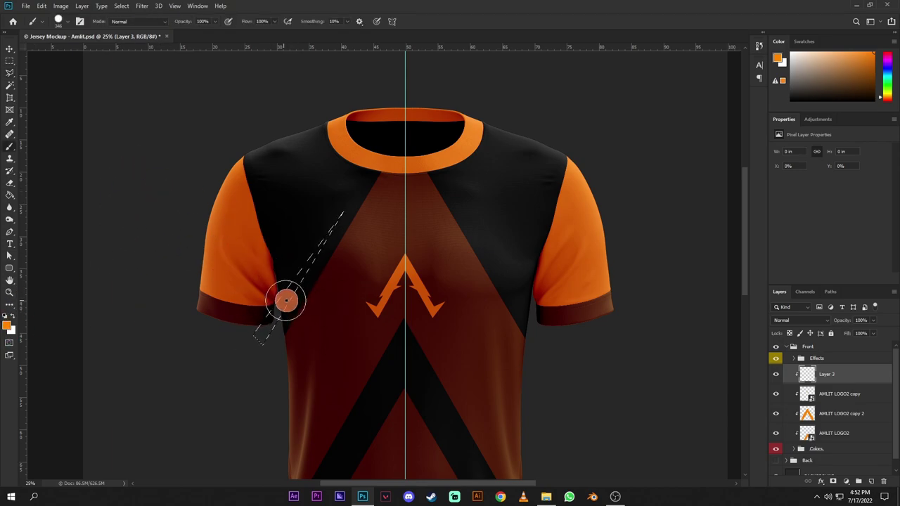
left_click_drag(298, 303, 341, 224)
key("ctrl+d")
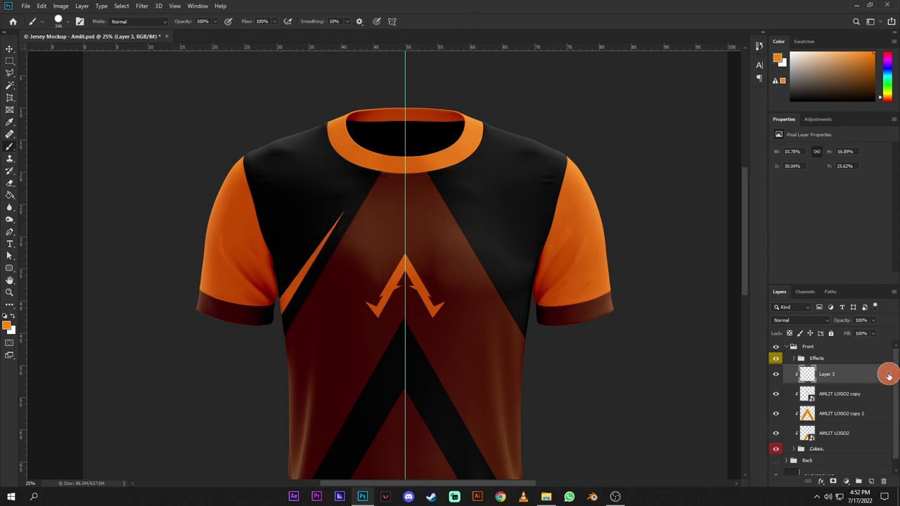
Step: Duplicate the orange stripe, flip the copy horizontally and place it as a clipped layer on the opposite side of the chest
key("ctrl+j")
key("v")
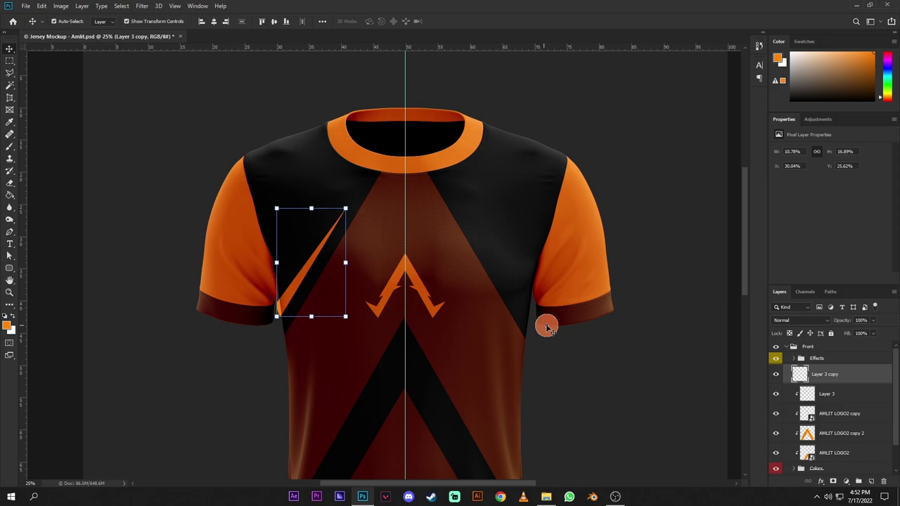
key("ctrl+t")
right_click(317, 276)
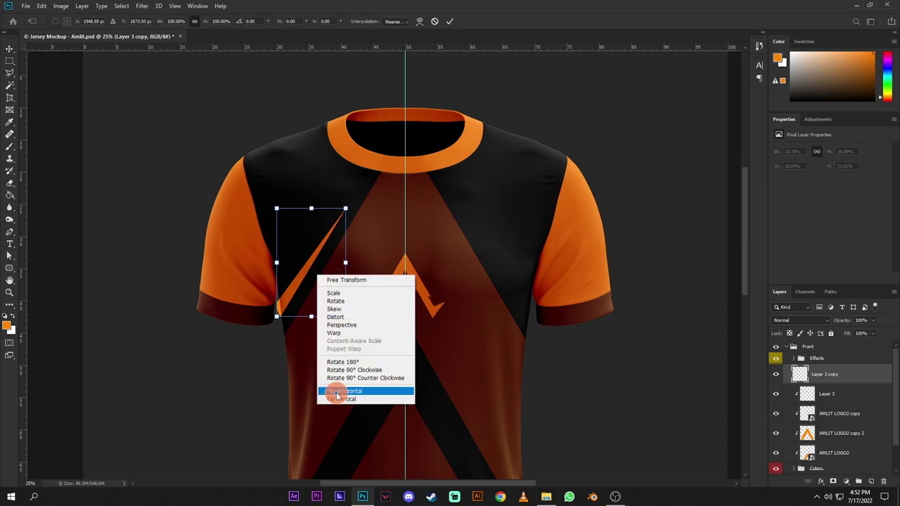
left_click(337, 392)
key("Return")
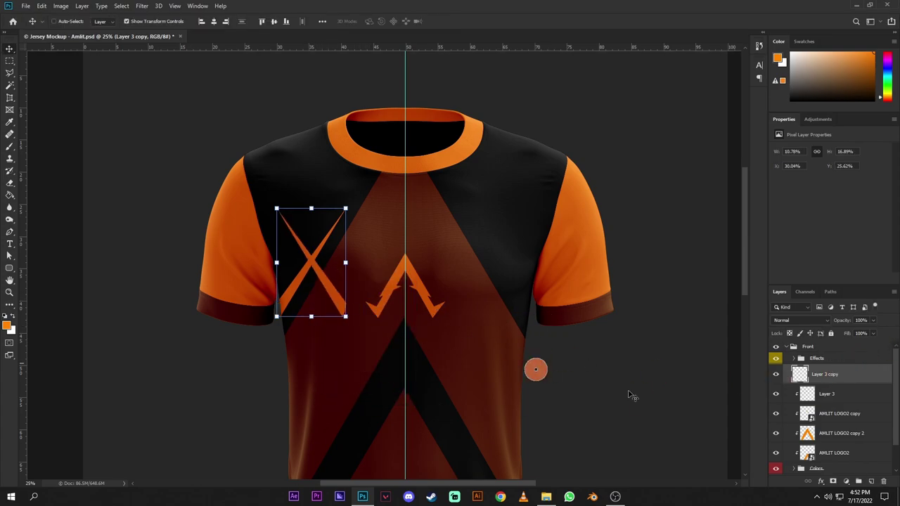
left_click(837, 384, "alt")
left_click_drag(346, 305, 532, 357)
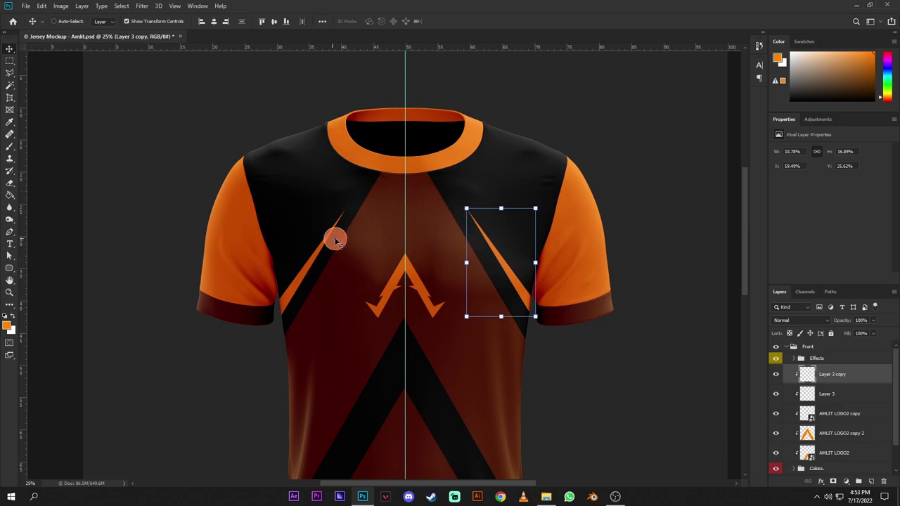
Step: Combine both stripe layers into one smart object and center it horizontally on the canvas
left_click(837, 391, "ctrl")
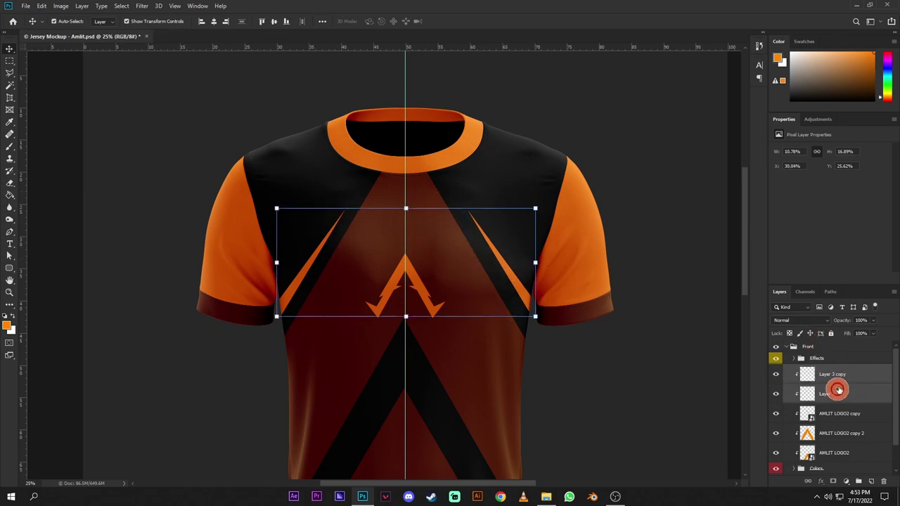
right_click(845, 381)
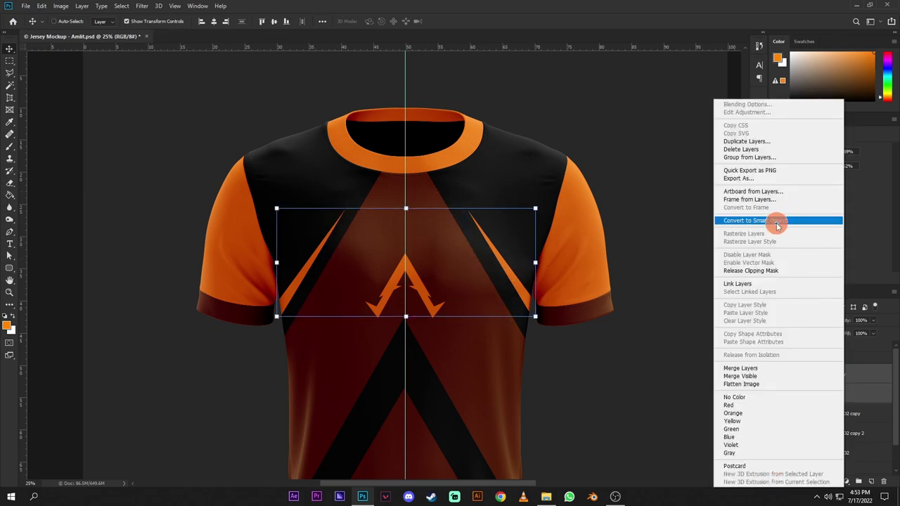
left_click(778, 226)
left_click(219, 25)
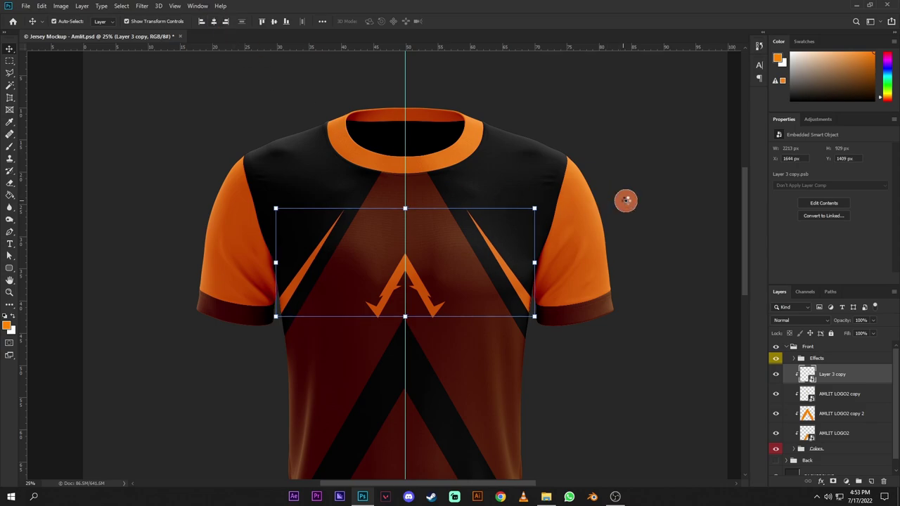
key("ctrl+minus")
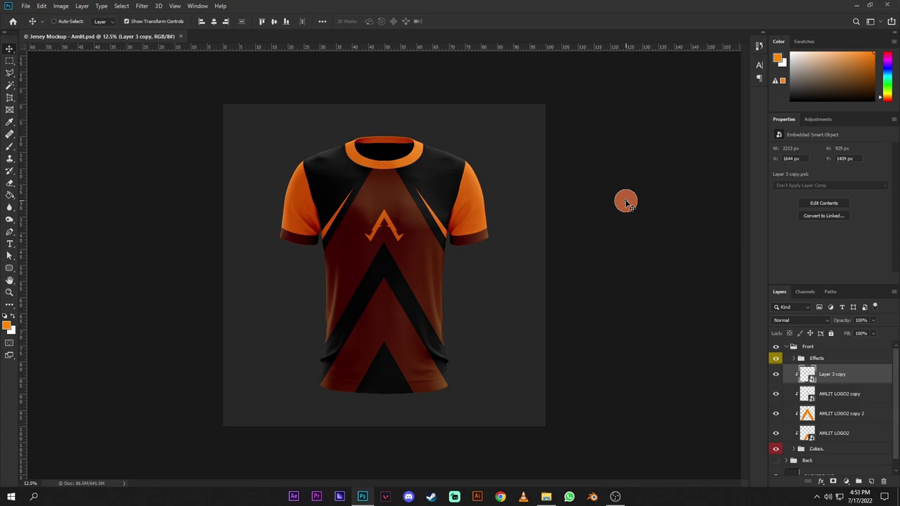
Step: Copy the left chest stripe to a new layer from a rectangular selection and convert that layer to a smart object
key("ctrl+plus")
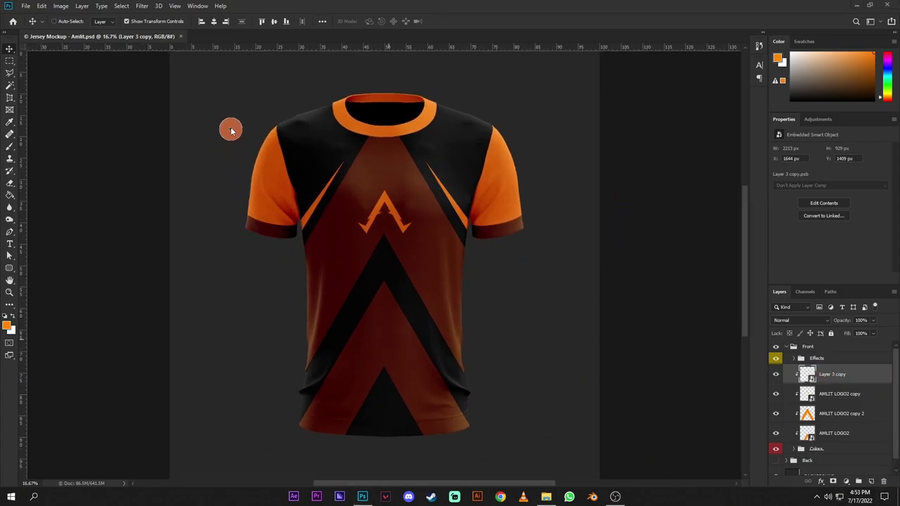
left_click(7, 61)
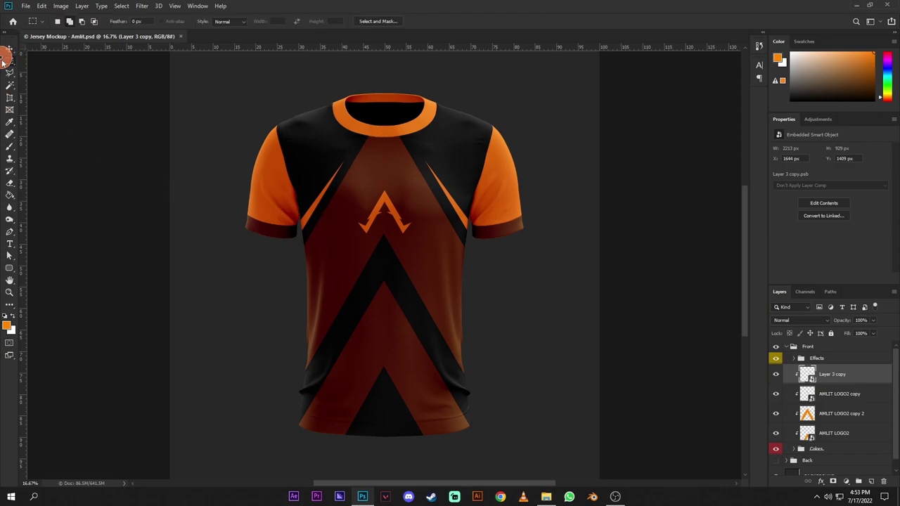
left_click_drag(232, 119, 370, 257)
right_click(316, 203)
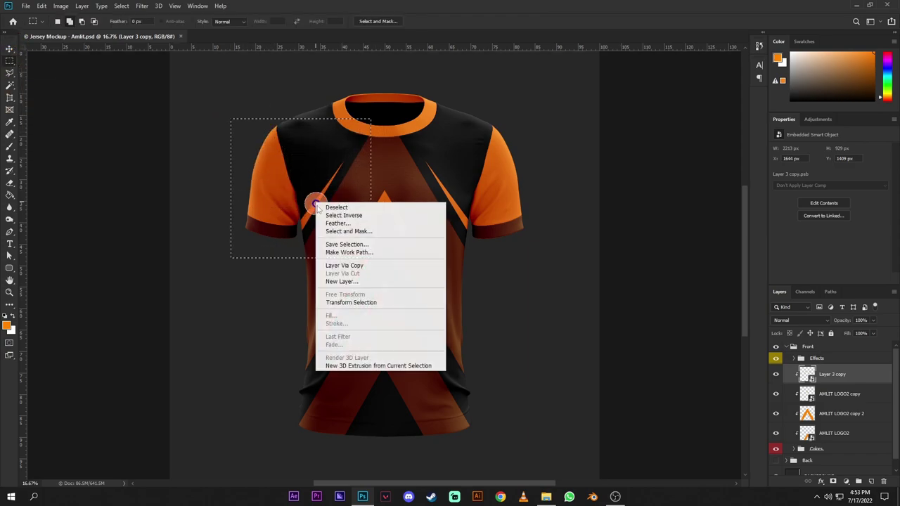
left_click(358, 266)
right_click(851, 373)
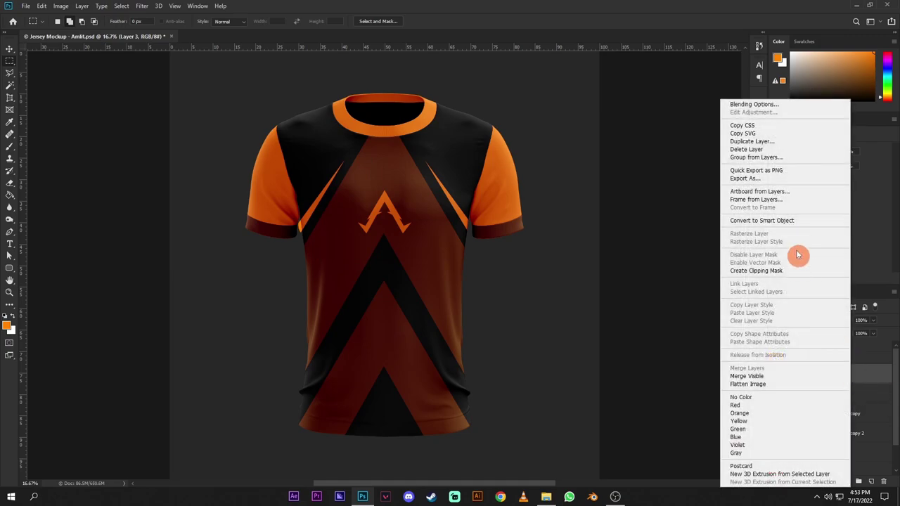
left_click(790, 222)
Step: Move the copied stripe down to the black triangle at the hem and rotate it about -7.9° so its tip nears the triangle's apex
key("v")
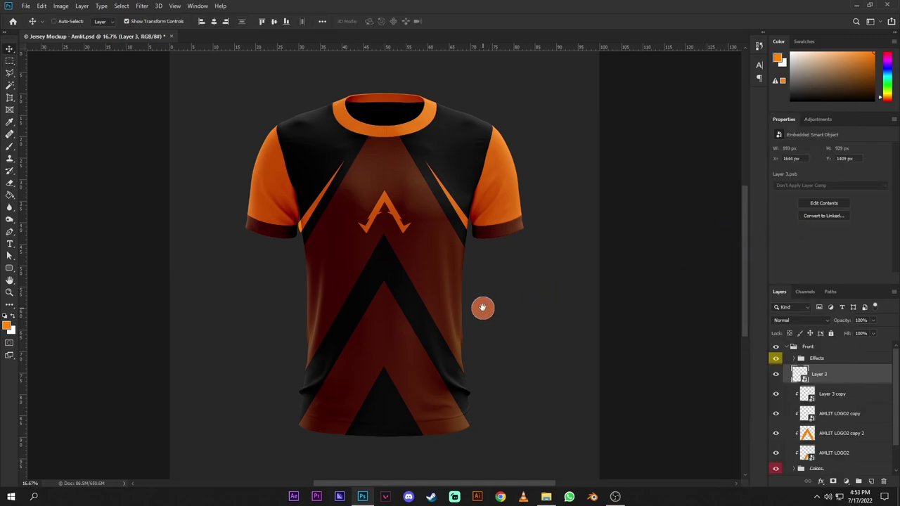
left_click_drag(482, 308, 427, 186)
key("ctrl+t")
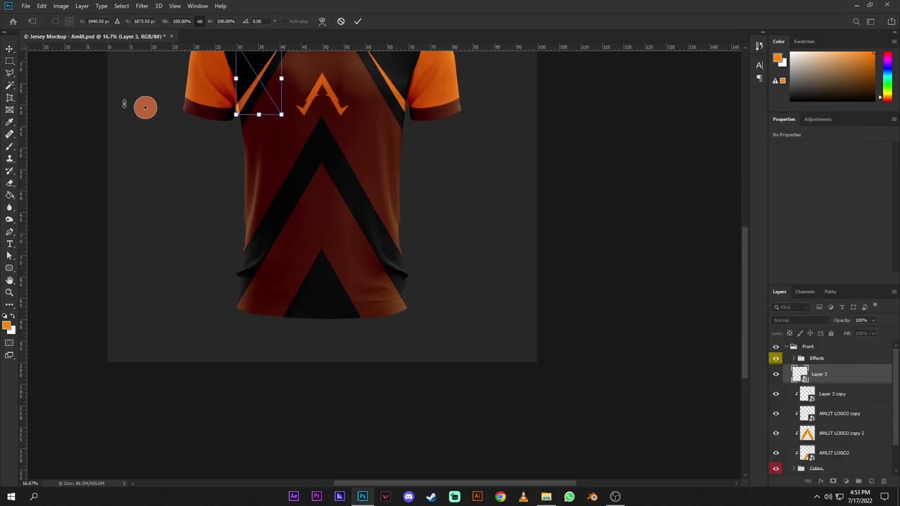
left_click_drag(253, 97, 297, 316)
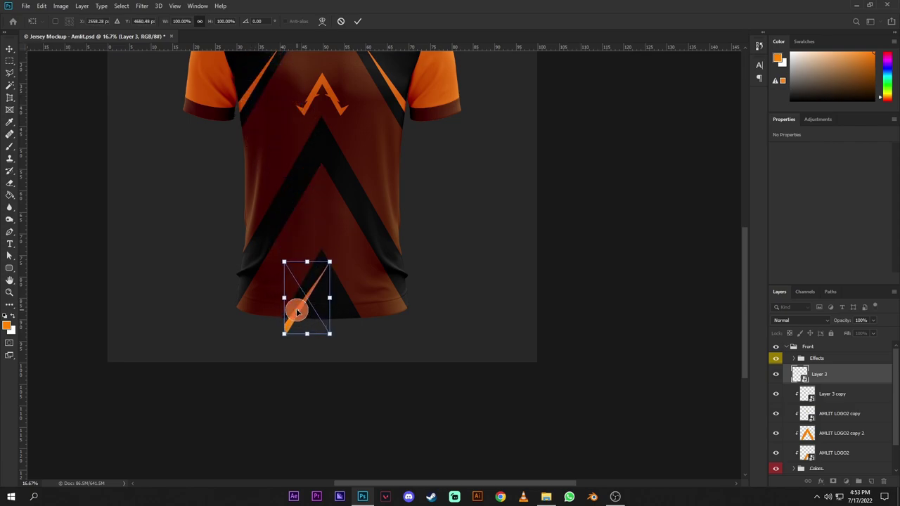
key("ctrl+plus")
key("ctrl+plus")
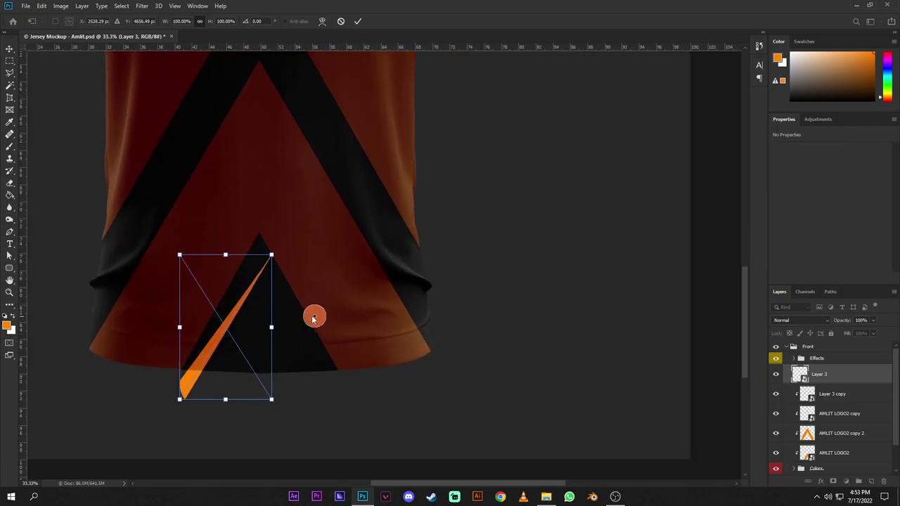
left_click_drag(281, 323, 282, 317)
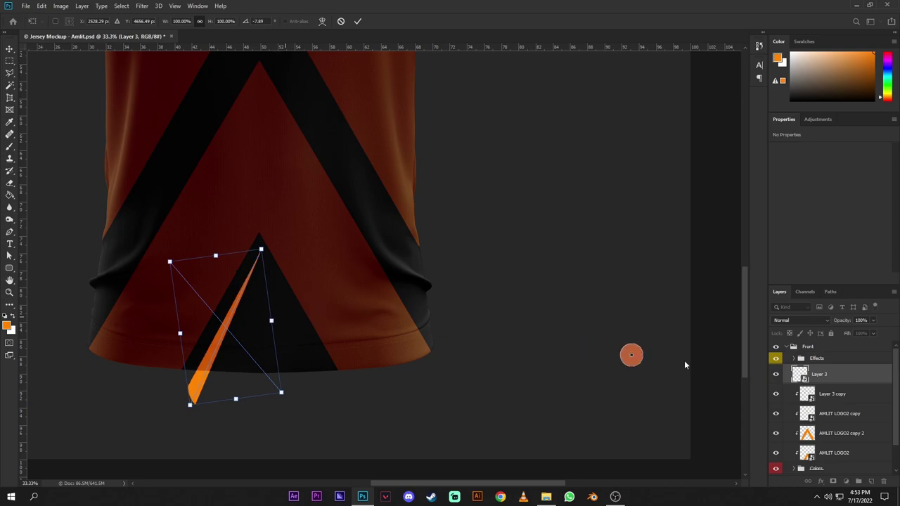
left_click(834, 375)
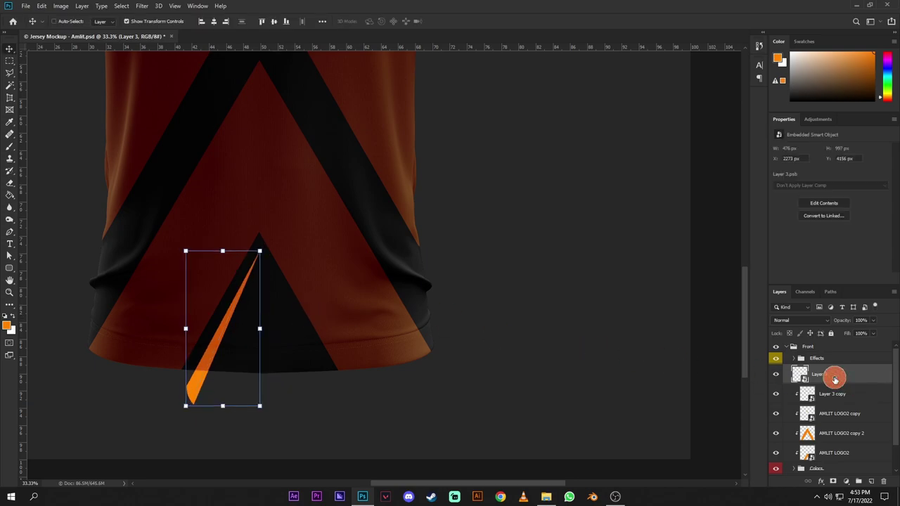
Step: Nudge the orange hem stripe 70 px down and 20 px left within the black triangle
key("shift+Down")
key("shift+Down")
key("shift+Down")
key("shift+Down")
key("shift+Down")
key("shift+Down")
key("shift+Down")
key("shift+Left")
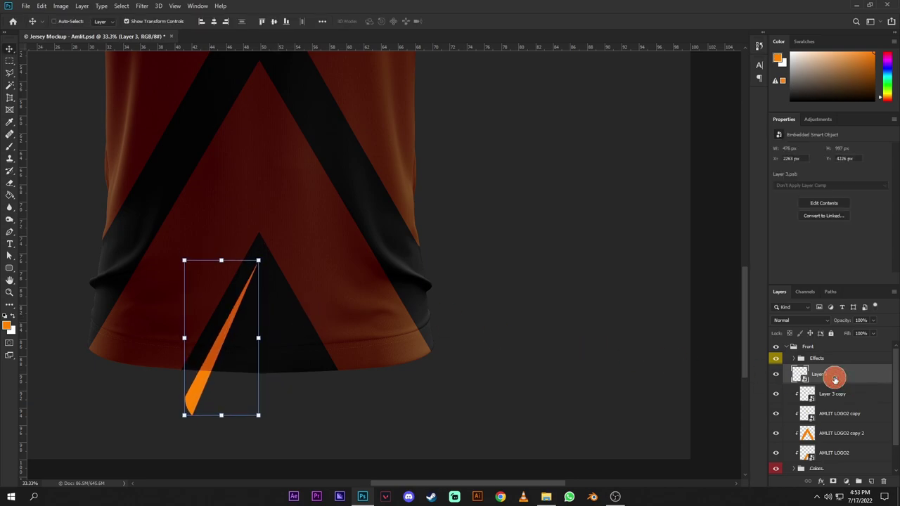
key("shift+Left")
Step: Duplicate the hem stripe layer and flip the copy horizontally
key("ctrl+j")
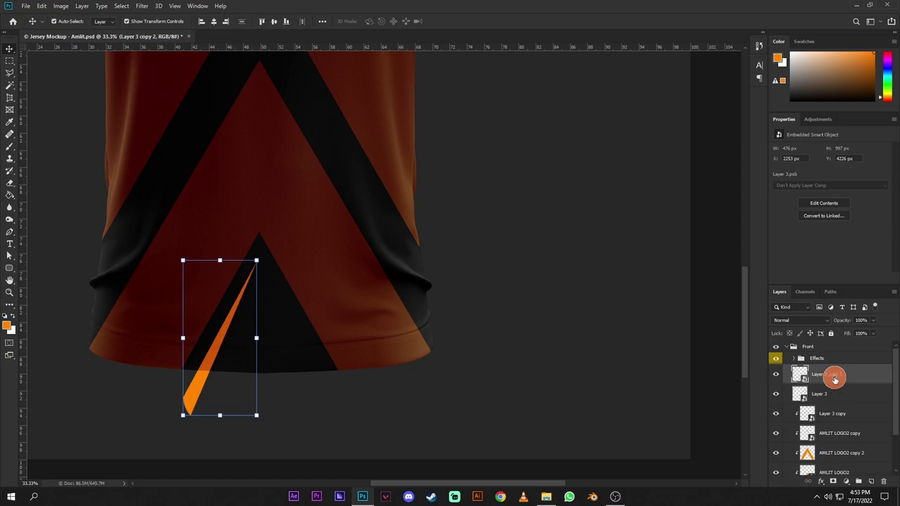
key("ctrl+t")
right_click(237, 328)
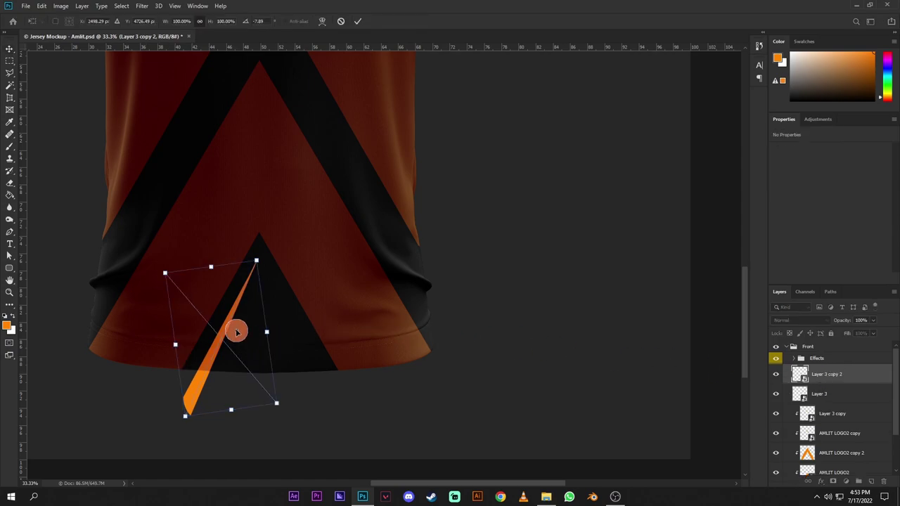
left_click(255, 440)
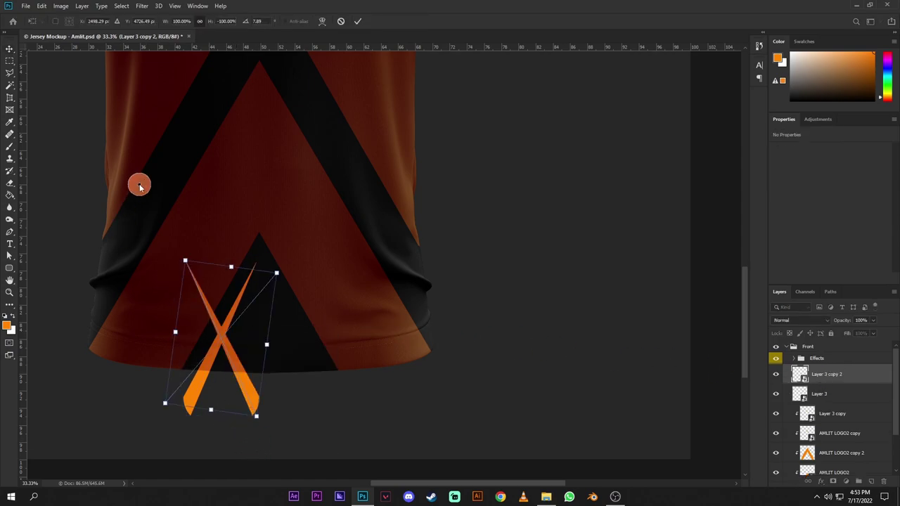
left_click(42, 5)
mouse_move(61, 221)
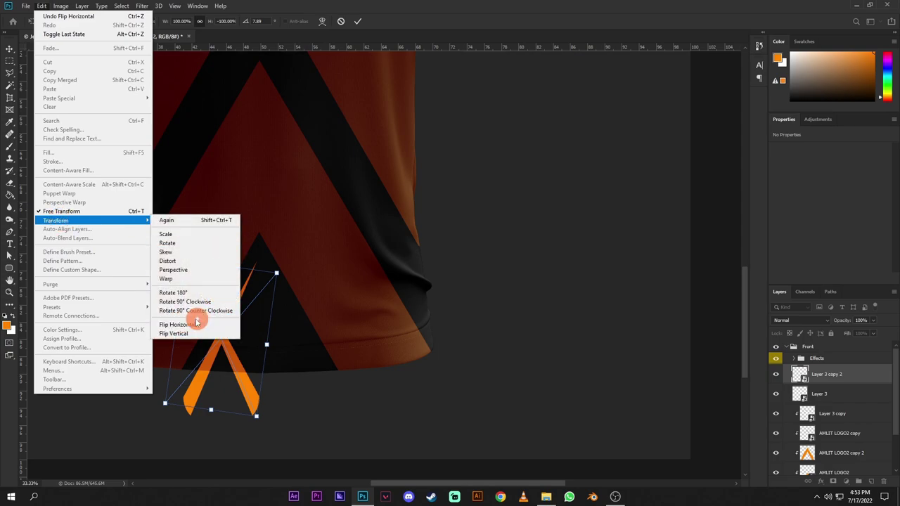
left_click(860, 374)
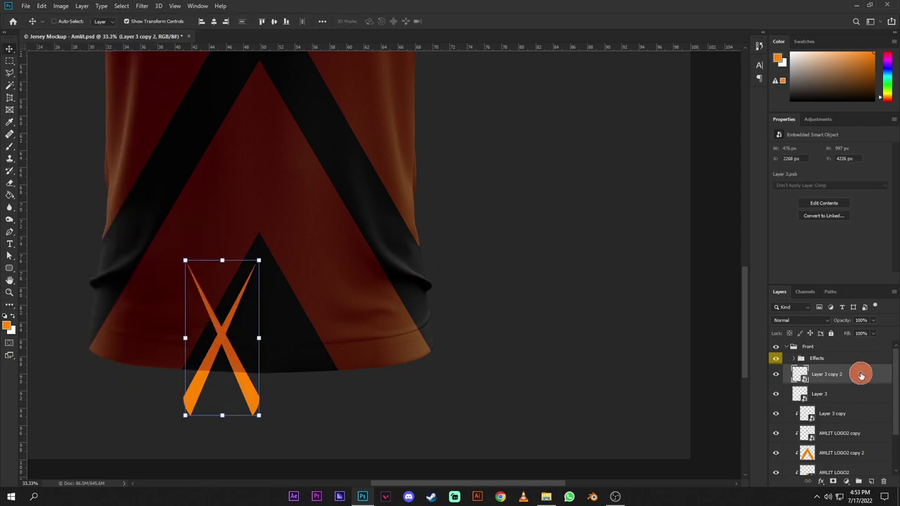
Step: Shift the flipped stripe copy horizontally to X 2788 px, along the opposite edge of the black hem triangle
key("shift+Right")
key("shift+Right")
key("shift+Right")
key("shift+Right")
key("shift+Right")
key("shift+Right")
key("shift+Right")
key("shift+Right")
key("shift+Right")
key("shift+Right")
key("shift+Right")
key("shift+Right")
key("shift+Right")
key("shift+Right")
key("shift+Right")
key("shift+Right")
key("shift+Right")
key("shift+Right")
key("shift+Right")
key("shift+Right")
key("shift+Right")
key("shift+Right")
key("shift+Right")
key("shift+Right")
key("shift+Right")
key("shift+Right")
key("shift+Right")
key("shift+Right")
key("shift+Right")
key("shift+Right")
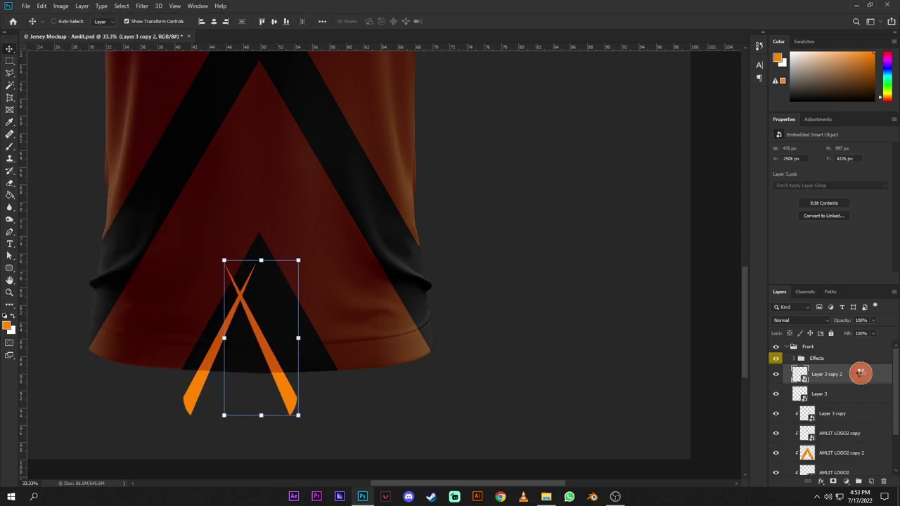
key("shift+Right")
key("shift+Right")
key("shift+Right")
key("shift+Right")
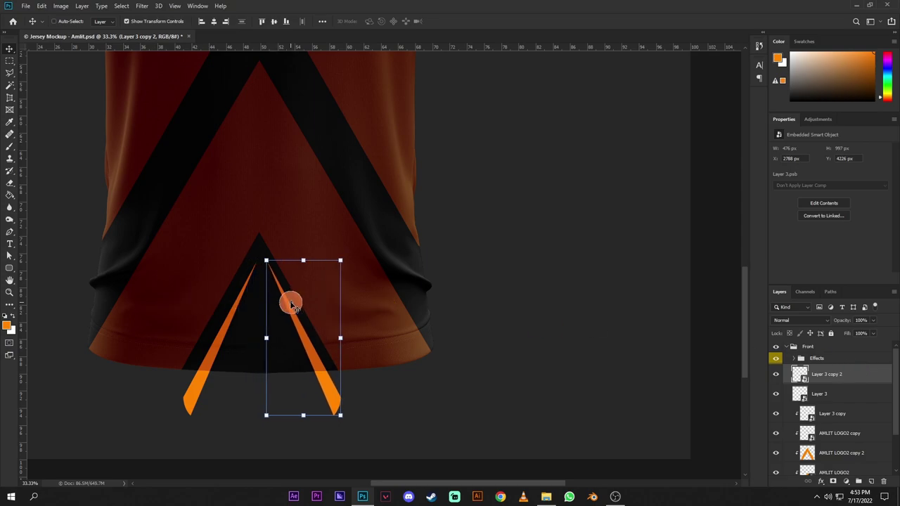
Step: Combine both hem stripes into one smart object, center it horizontally on the canvas and clip it to the jersey
left_click(822, 396, "shift")
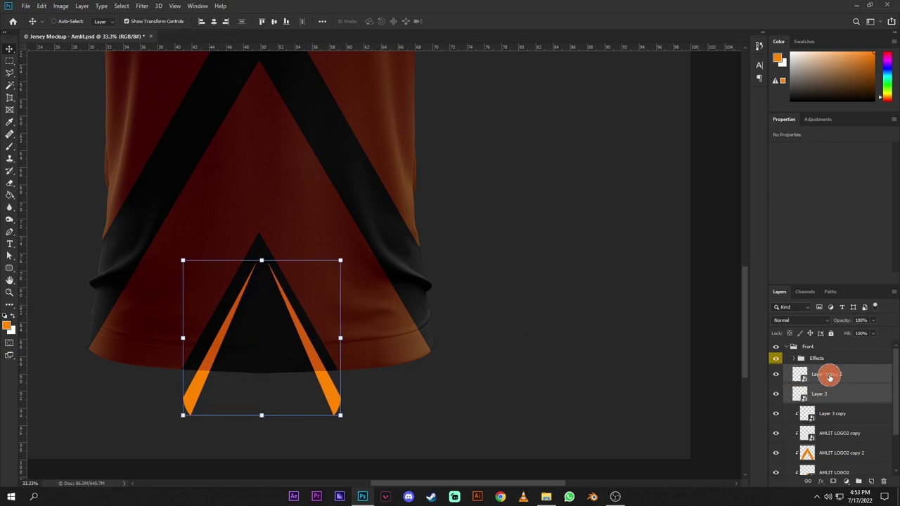
right_click(830, 377)
left_click(751, 182)
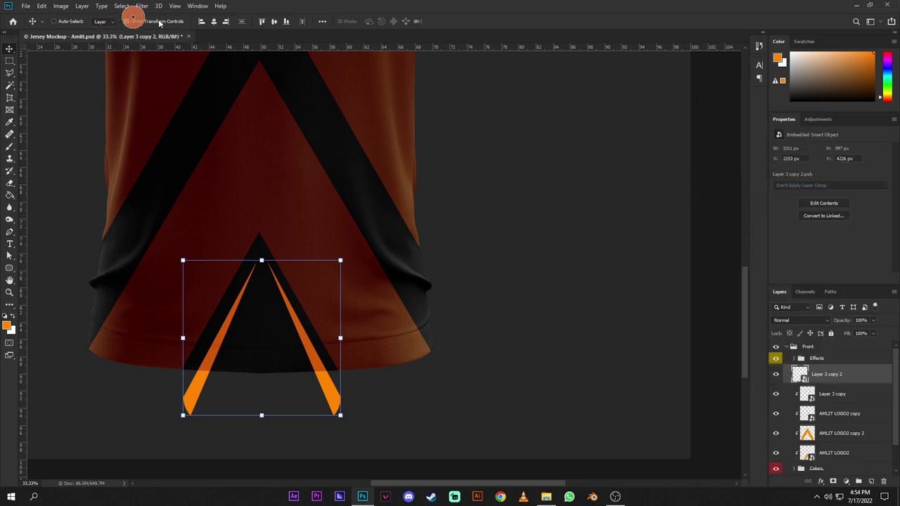
left_click(220, 21)
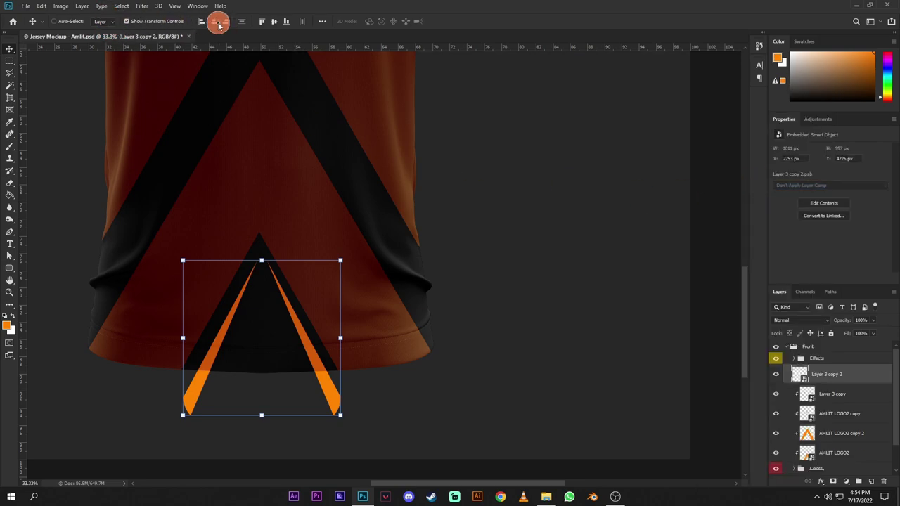
left_click(834, 379, "alt")
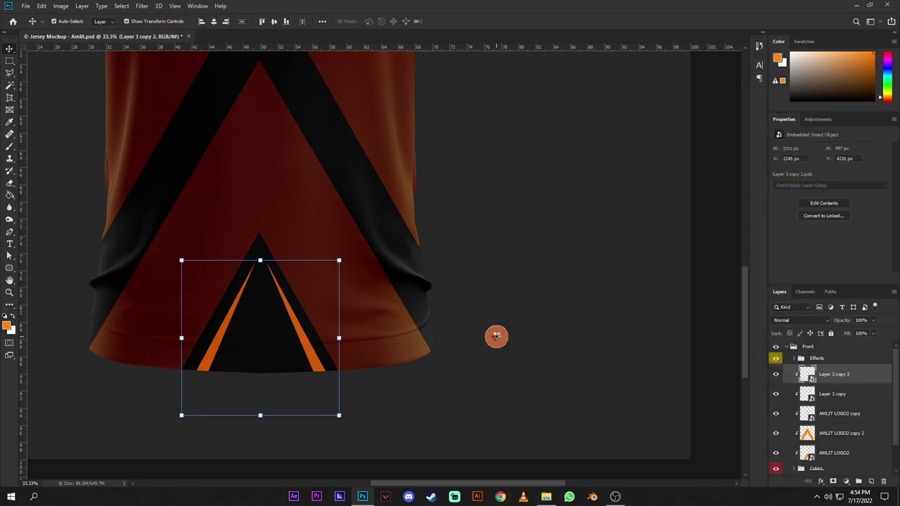
Step: Collapse and hide the Front group, and make the Back group visible and active
scroll(495, 336, "down", 4)
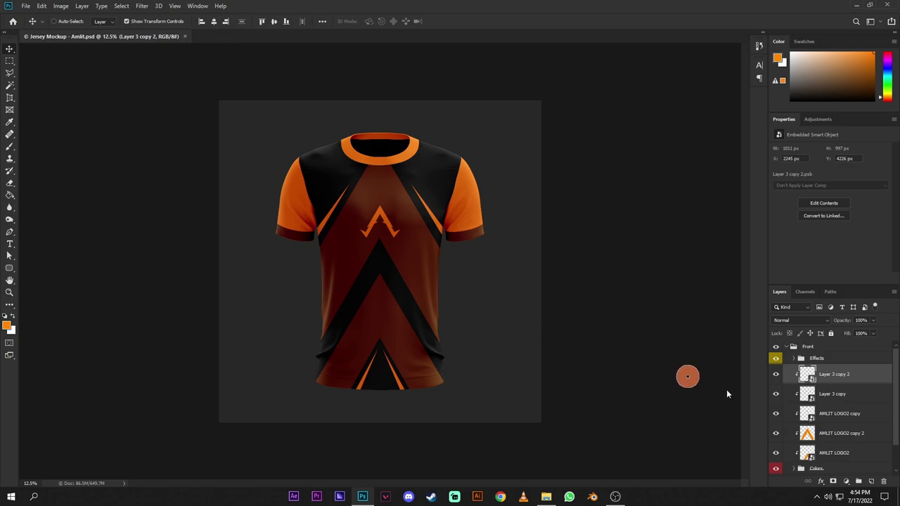
left_click(790, 348)
left_click(785, 347)
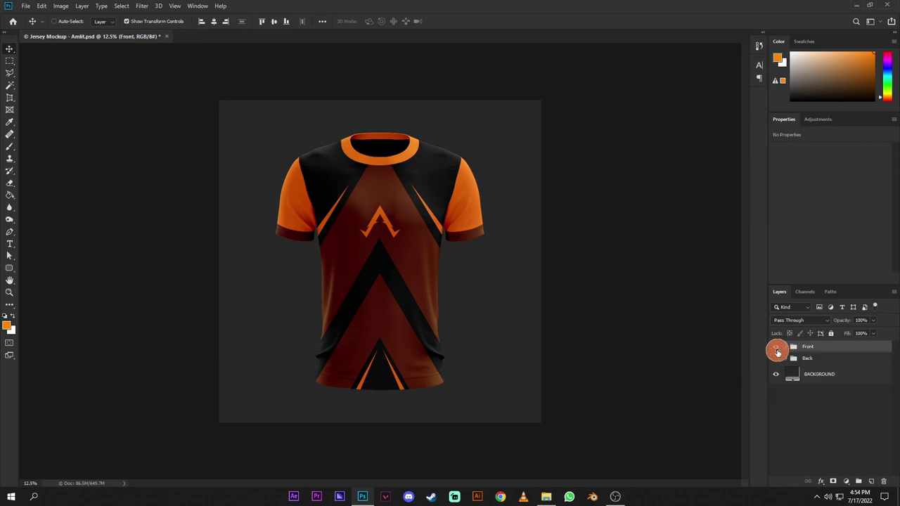
left_click(776, 347)
left_click(775, 358)
left_click(809, 359)
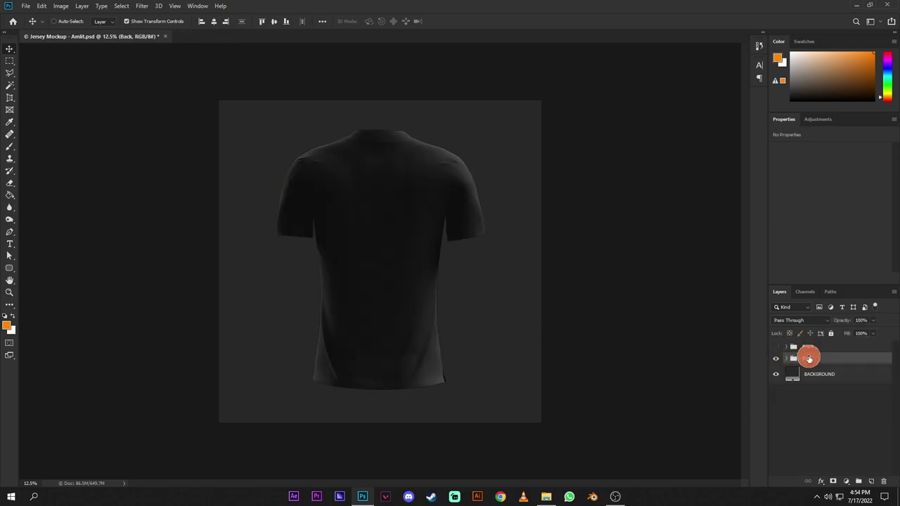
Step: Duplicate the five clipped design layers of the Front group and place the copies in the Back group
left_click(789, 348)
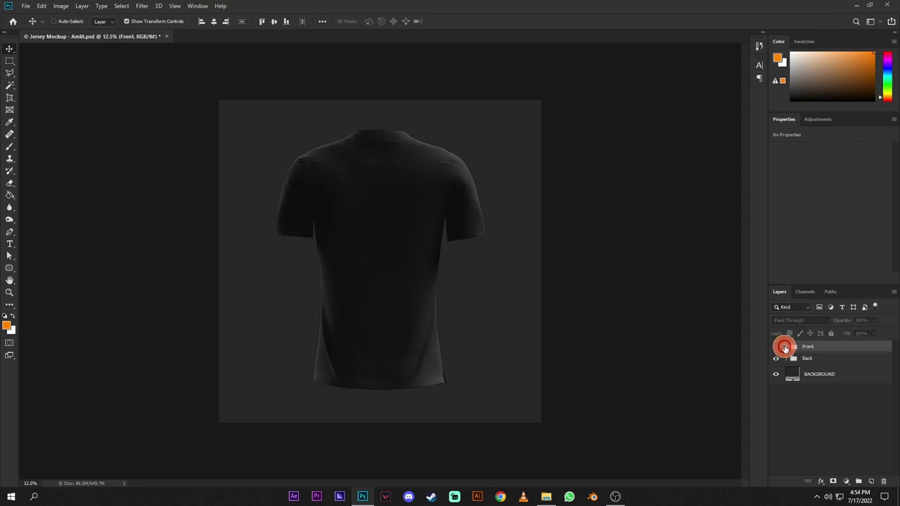
left_click(787, 347)
scroll(830, 392, "down", 2)
left_click(839, 424)
scroll(840, 426, "up", 2)
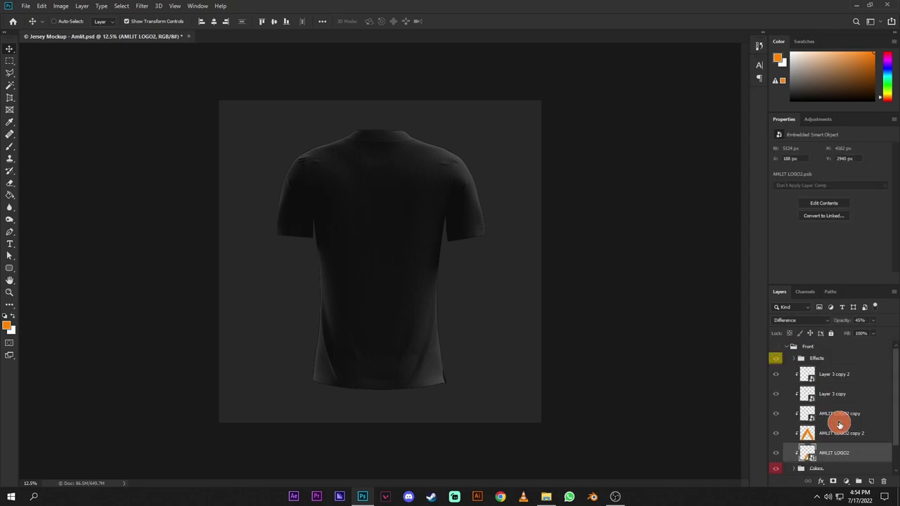
left_click(863, 373, "shift")
key("ctrl+g")
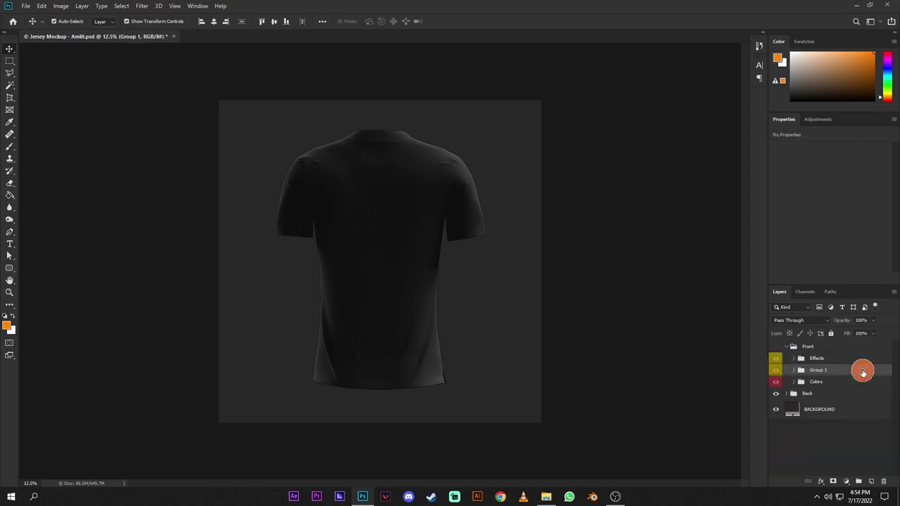
key("ctrl+z")
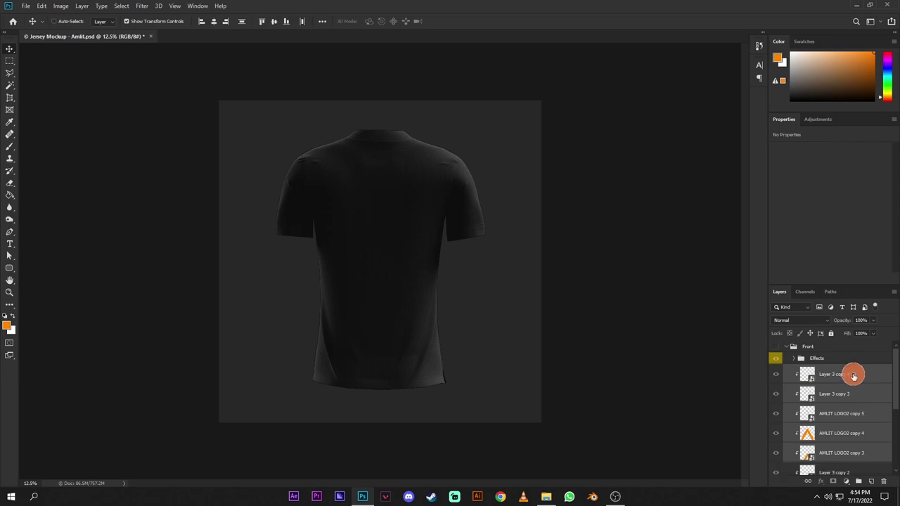
left_click_drag(853, 375, 821, 450)
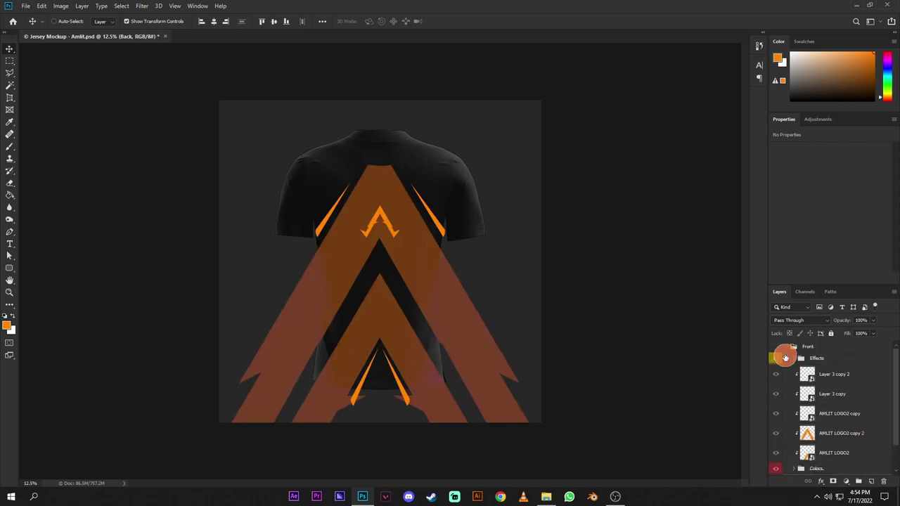
Step: Collapse the Front group, expand the Back group and move its UNIFORM group above the copied design layers
left_click(788, 348)
left_click(788, 357)
scroll(854, 393, "down", 2)
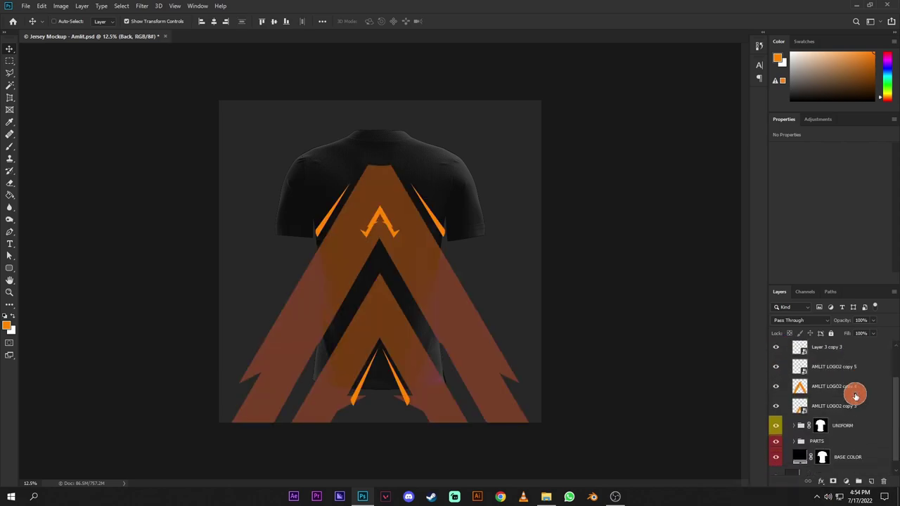
left_click(794, 441)
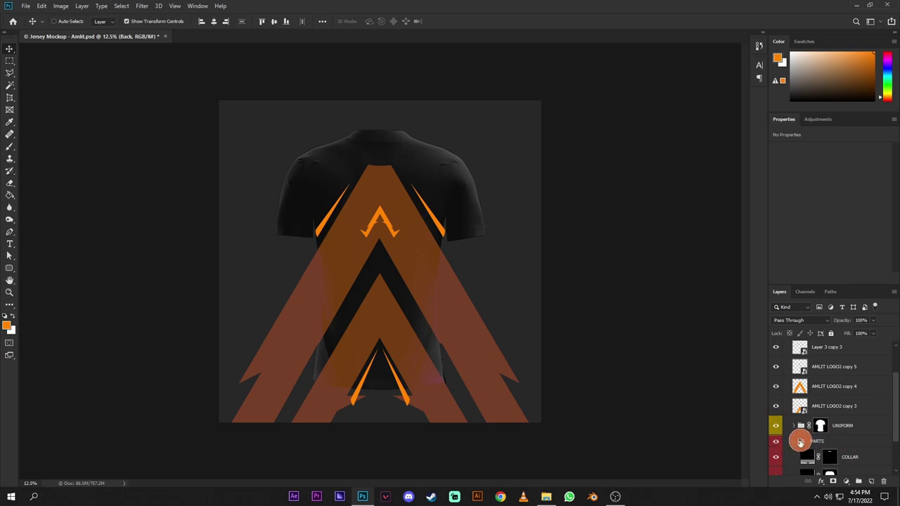
left_click(794, 440)
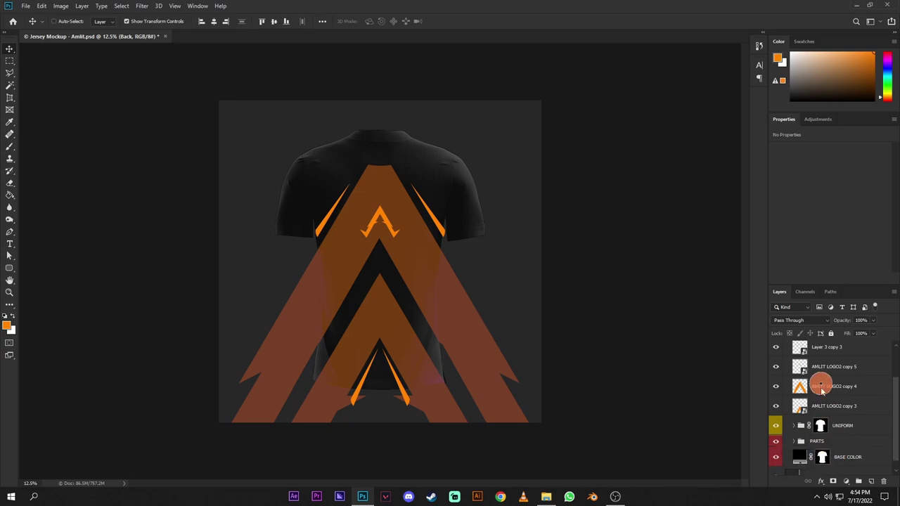
left_click_drag(839, 425, 833, 393)
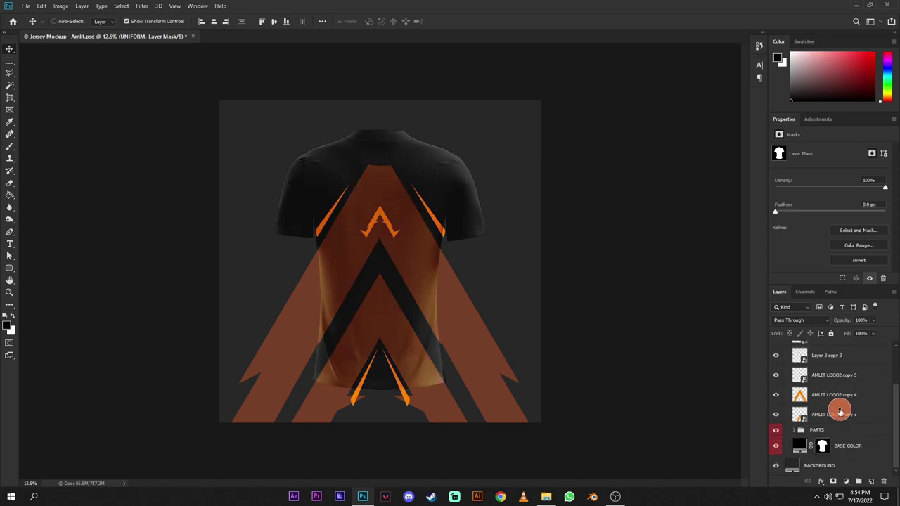
Step: Clip the copied design layers to the PARTS group of the Back and delete the small chest logo copy
left_click(841, 422, "alt")
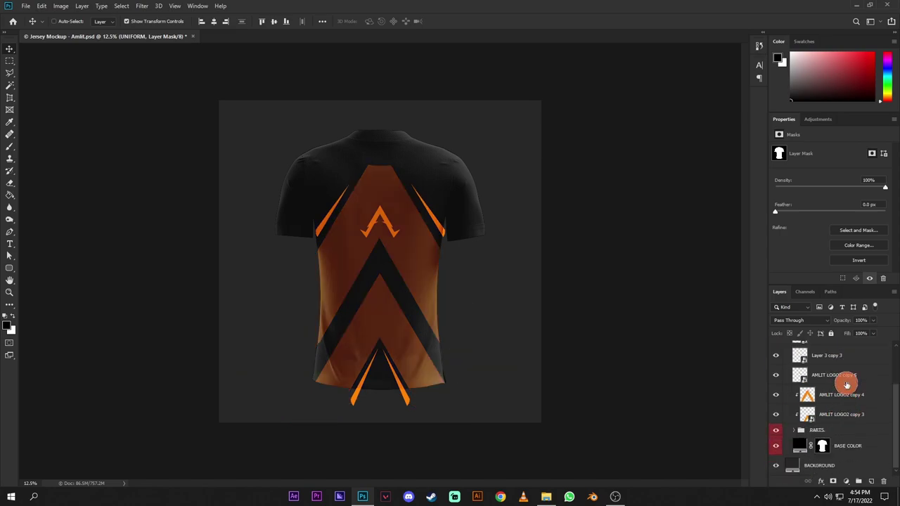
left_click(846, 384, "alt")
left_click(847, 363, "alt")
scroll(847, 364, "up", 1)
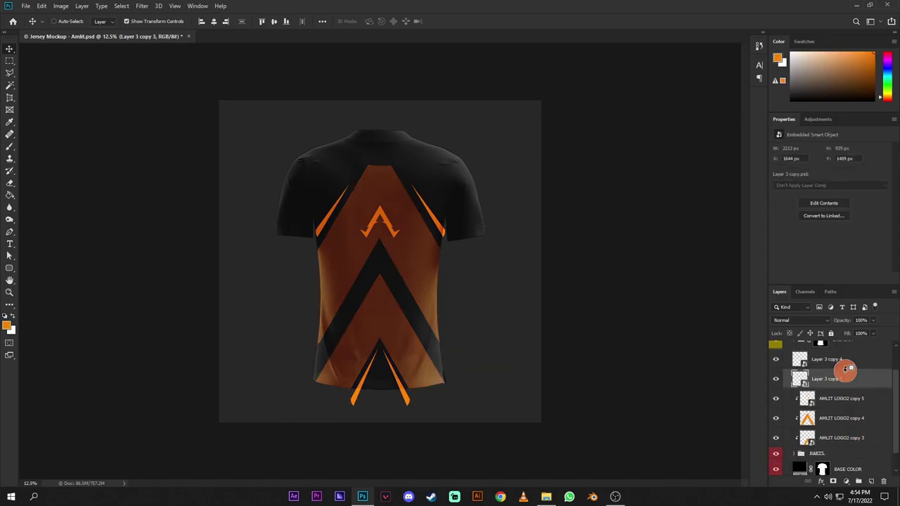
left_click(846, 368, "alt")
left_click(843, 393)
left_click(847, 389, "alt")
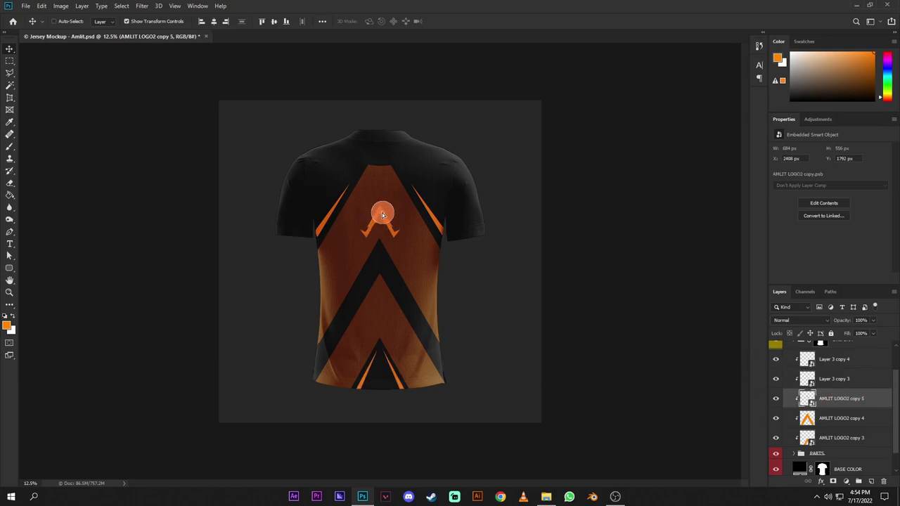
left_click_drag(383, 215, 440, 161)
key("Delete")
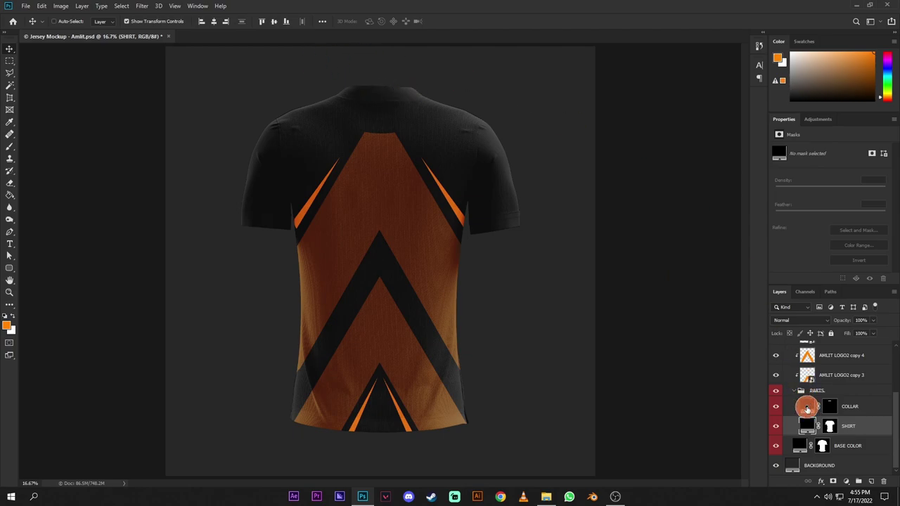
Step: Set the back COLLAR fill color to #ff8400 and save the document
double_click(807, 408)
type("ff8400")
key("Return")
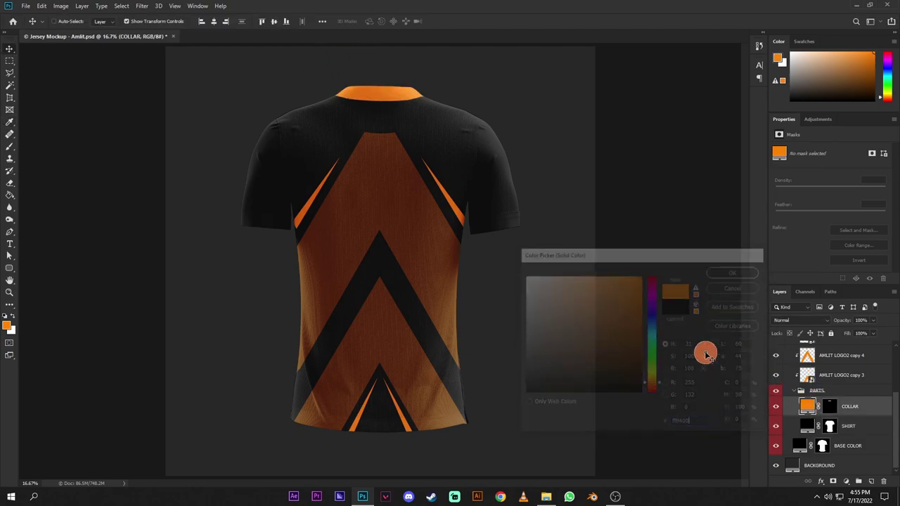
key("ctrl+plus")
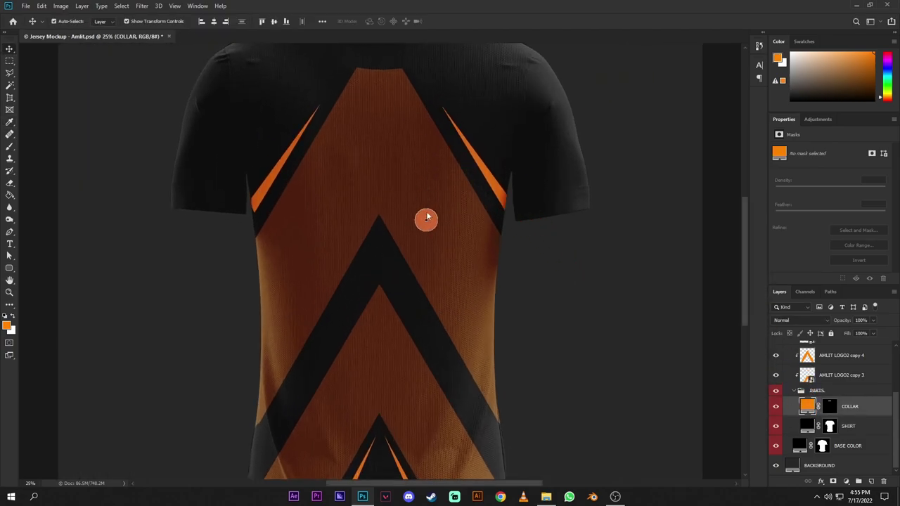
key("ctrl+s")
left_click_drag(407, 116, 392, 263)
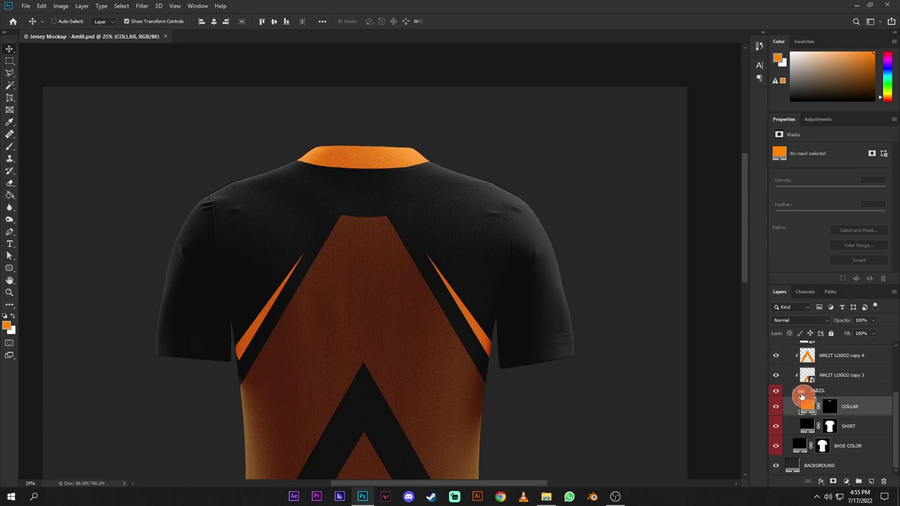
Step: Try the Normal blend mode on the AMLIT LOGO2 copy 4 pattern layer in the Back group and delete that layer
scroll(817, 394, "up", 3)
left_click(830, 428)
left_click(776, 434)
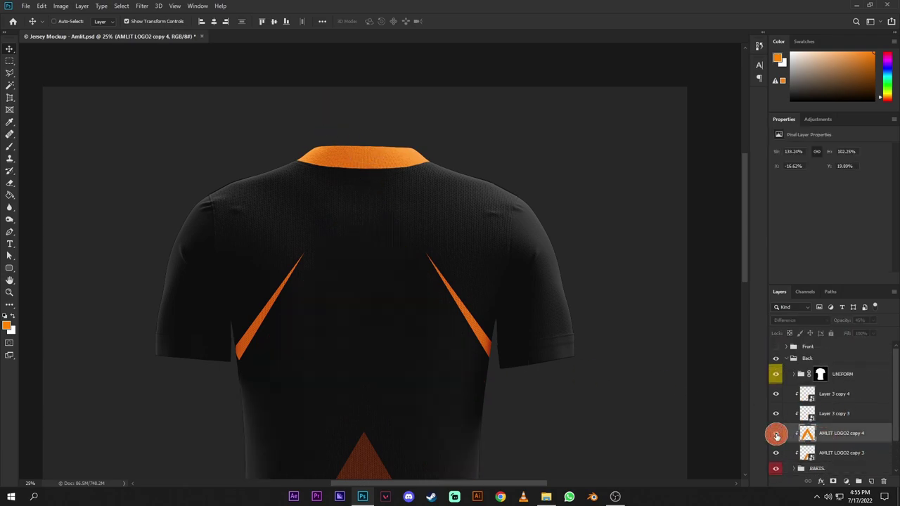
left_click(776, 435)
left_click(873, 430)
key("l")
left_click(816, 321)
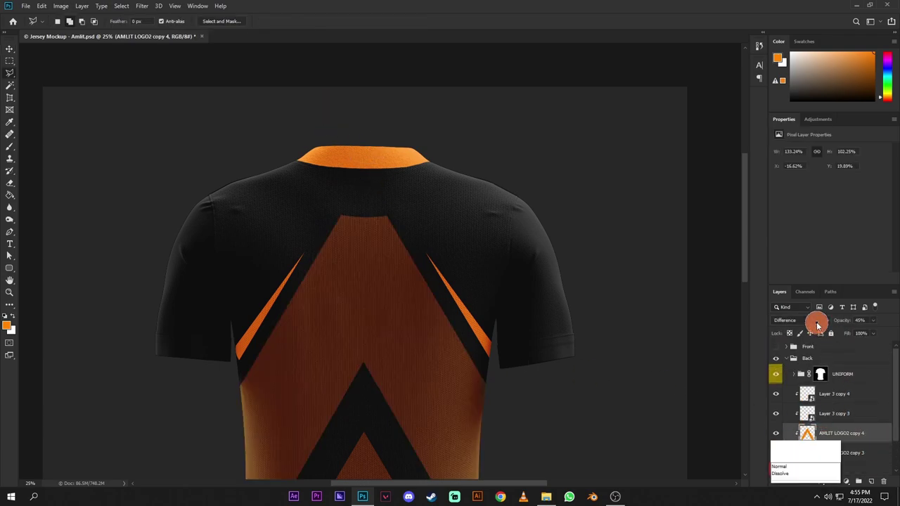
left_click(786, 260)
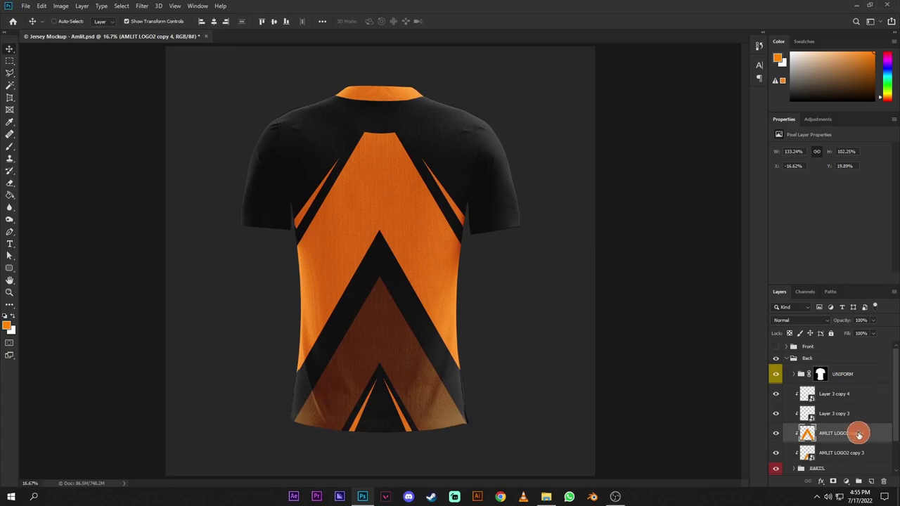
key("Delete")
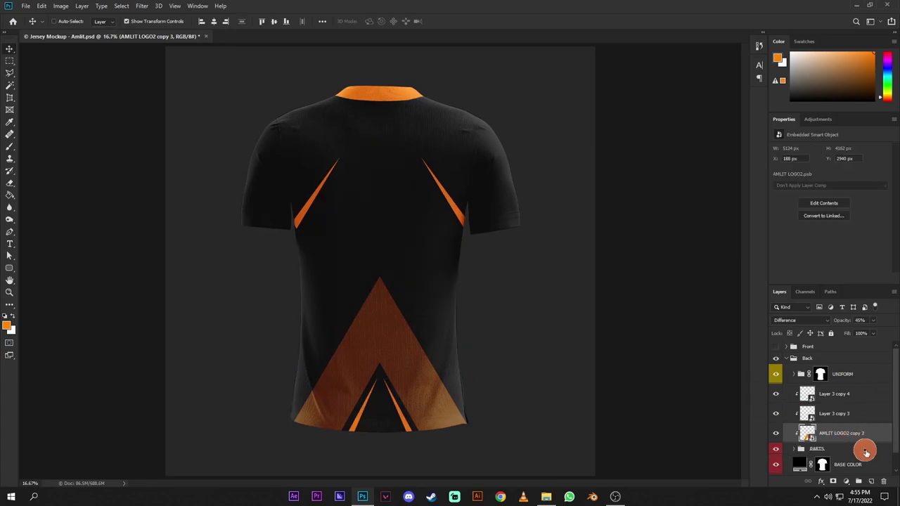
Step: Add a clipped duplicate of the AMLIT LOGO2 copy 3 pattern layer and raise it to about Y 730 px, with its tip just below the collar
key("ctrl+j")
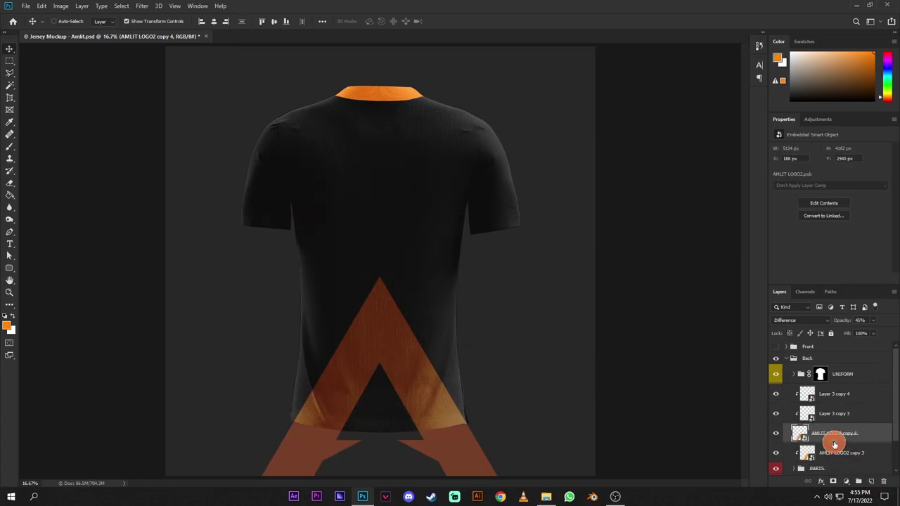
left_click_drag(841, 448, 840, 447)
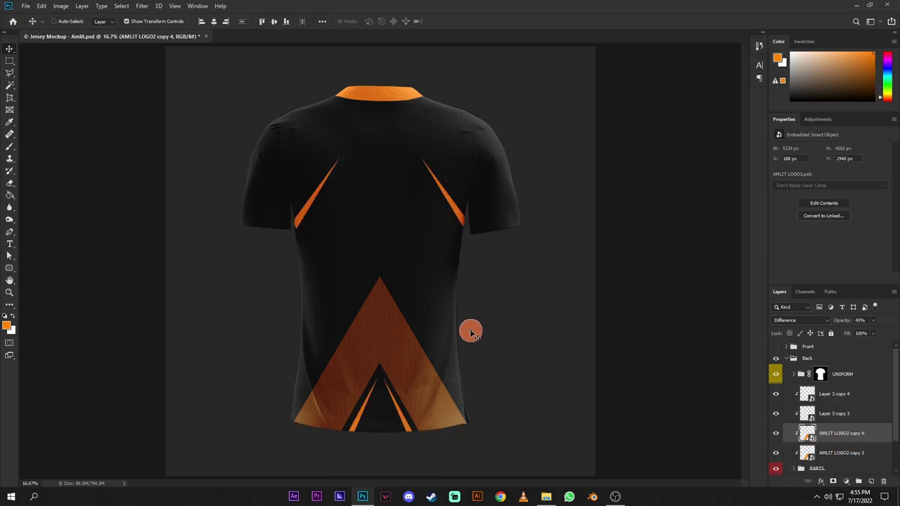
key("shift+Up")
key("shift+Up")
key("shift+Up")
key("shift+Up")
key("shift+Up")
key("shift+Up")
key("shift+Up")
key("shift+Up")
key("shift+Up")
key("shift+Up")
key("shift+Up")
key("shift+Up")
key("shift+Up")
key("shift+Up")
key("shift+Up")
key("shift+Up")
key("shift+Up")
key("shift+Up")
key("shift+Up")
key("shift+Up")
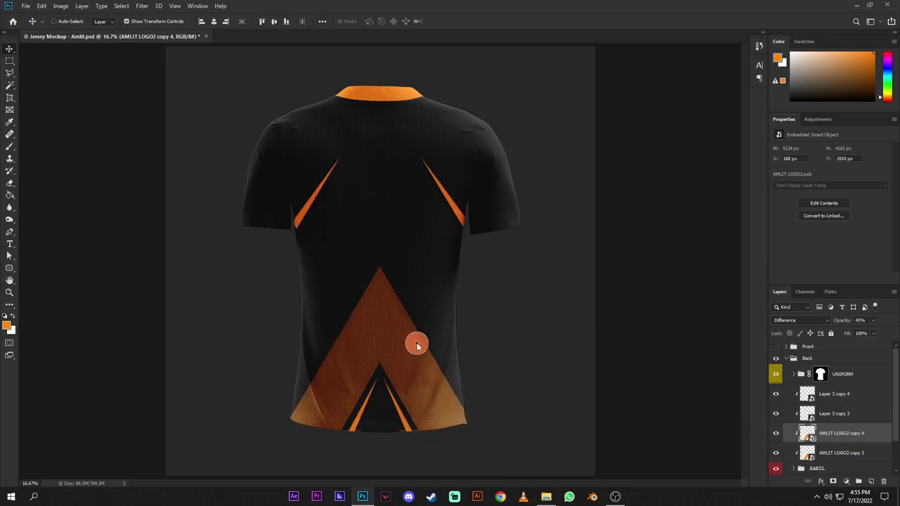
key("shift+Up")
key("shift+Up")
key("shift+Up")
key("shift+Up")
key("shift+Up")
key("shift+Up")
key("shift+Up")
key("shift+Up")
key("shift+Up")
key("shift+Up")
key("shift+Up")
key("shift+Up")
key("shift+Up")
key("shift+Up")
key("shift+Up")
key("shift+Up")
key("shift+Up")
key("shift+Up")
key("shift+Up")
key("shift+Up")
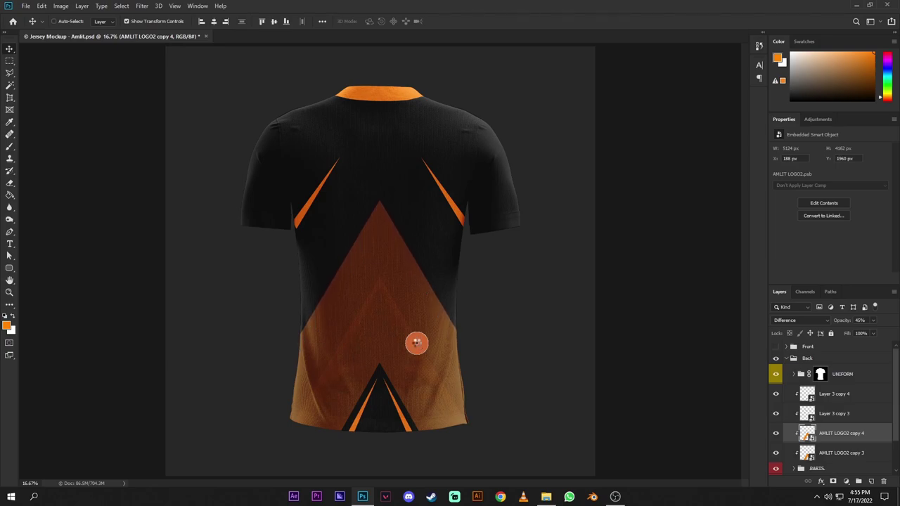
key("shift+Up")
key("shift+Up")
key("shift+Up")
key("shift+Up")
key("shift+Up")
key("shift+Up")
key("shift+Up")
key("shift+Up")
key("shift+Up")
key("shift+Up")
key("shift+Up")
key("shift+Up")
key("shift+Up")
key("shift+Up")
key("shift+Up")
key("shift+Up")
key("shift+Up")
key("shift+Up")
key("shift+Up")
key("shift+Up")
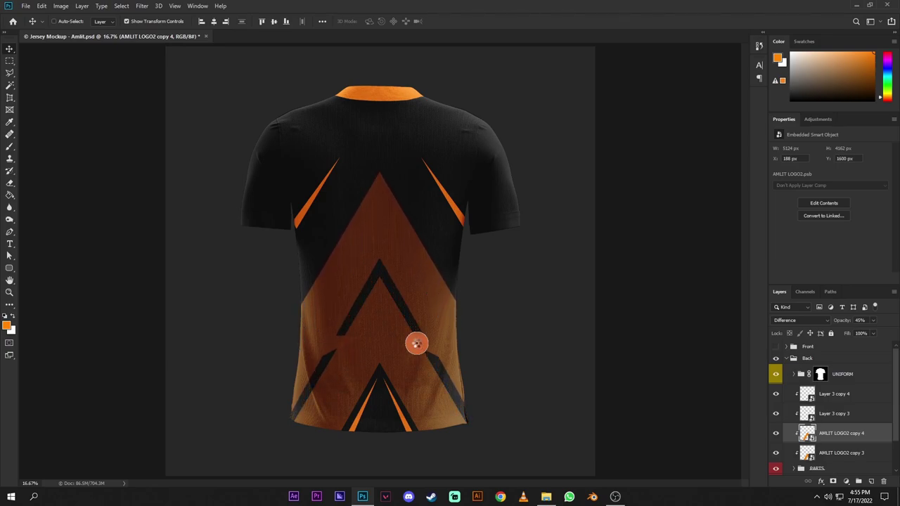
key("shift+Up")
key("shift+Up")
key("shift+Up")
key("shift+Up")
key("shift+Up")
key("shift+Up")
key("shift+Up")
key("shift+Up")
key("shift+Up")
key("shift+Up")
key("shift+Up")
key("shift+Up")
key("shift+Up")
key("shift+Up")
key("shift+Up")
key("shift+Up")
key("shift+Up")
key("shift+Up")
key("shift+Up")
key("shift+Up")
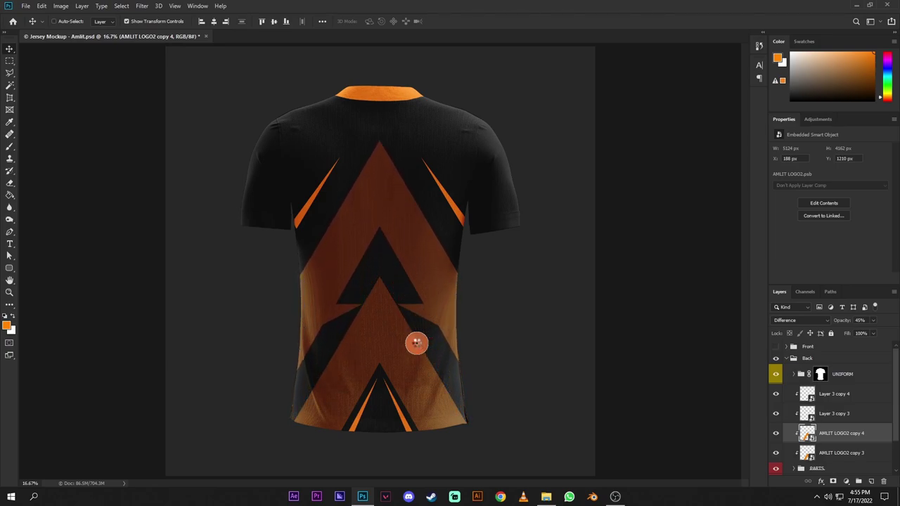
key("shift+Up")
key("shift+Up")
key("shift+Up")
key("shift+Up")
key("shift+Up")
key("shift+Up")
key("shift+Up")
key("shift+Up")
key("shift+Up")
key("shift+Up")
key("shift+Up")
key("shift+Up")
key("shift+Up")
key("shift+Up")
key("shift+Up")
key("shift+Up")
key("shift+Up")
key("shift+Up")
key("shift+Up")
key("shift+Up")
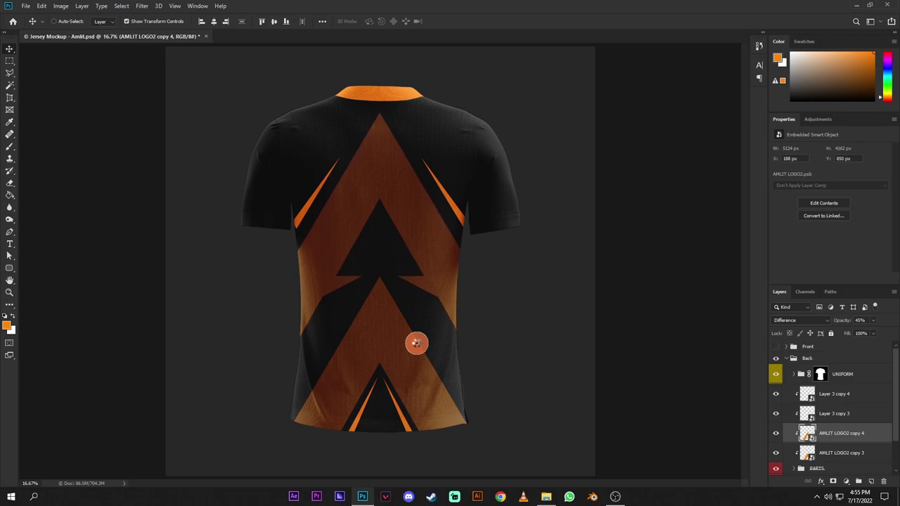
key("shift+Up")
key("shift+Up")
key("shift+Up")
key("shift+Up")
key("shift+Up")
key("shift+Up")
key("shift+Up")
key("shift+Up")
key("shift+Up")
key("shift+Up")
key("shift+Up")
key("shift+Up")
key("shift+Up")
key("shift+Up")
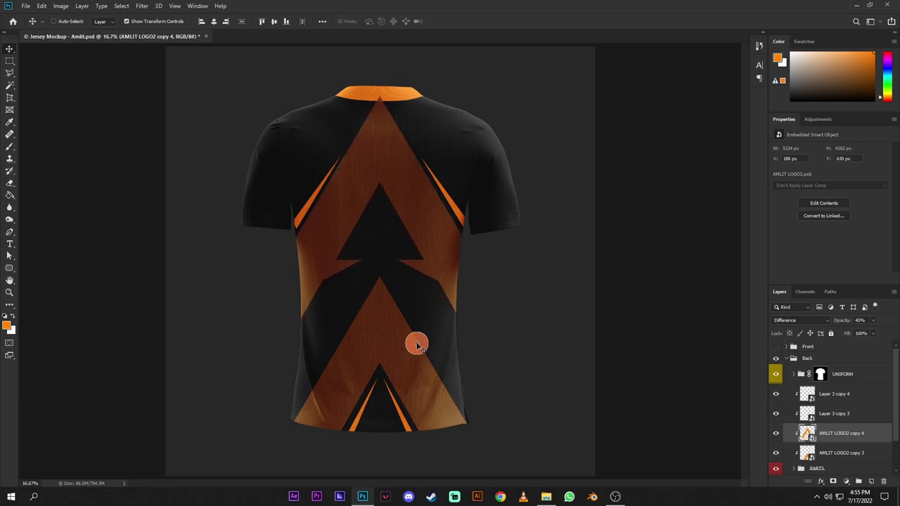
key("shift+Down")
key("shift+Down")
key("shift+Down")
key("shift+Down")
key("shift+Down")
key("shift+Down")
key("shift+Down")
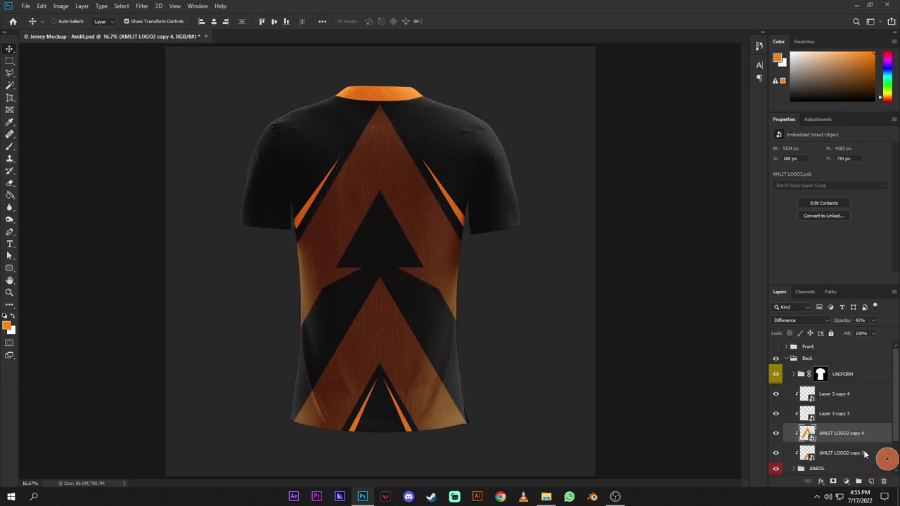
Step: Rasterize the AMLIT LOGO2 copy 4 layer and cut away both inner spurs with lasso selections to leave a plain chevron
right_click(842, 437)
left_click(799, 208)
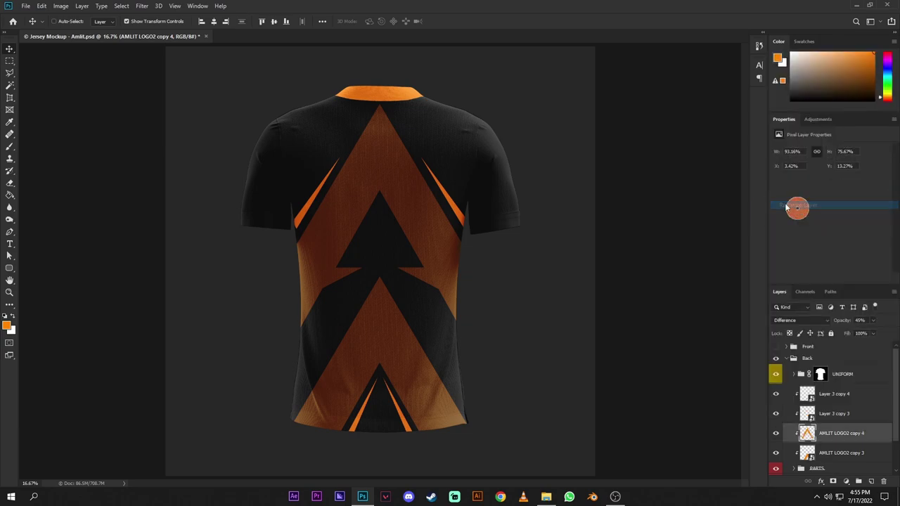
key("l")
mouse_move(380, 195)
left_mouse_down()
mouse_move(323, 289)
mouse_move(243, 386)
mouse_move(257, 407)
mouse_move(375, 265)
mouse_move(452, 328)
mouse_move(521, 417)
mouse_move(478, 389)
mouse_move(374, 250)
left_mouse_up()
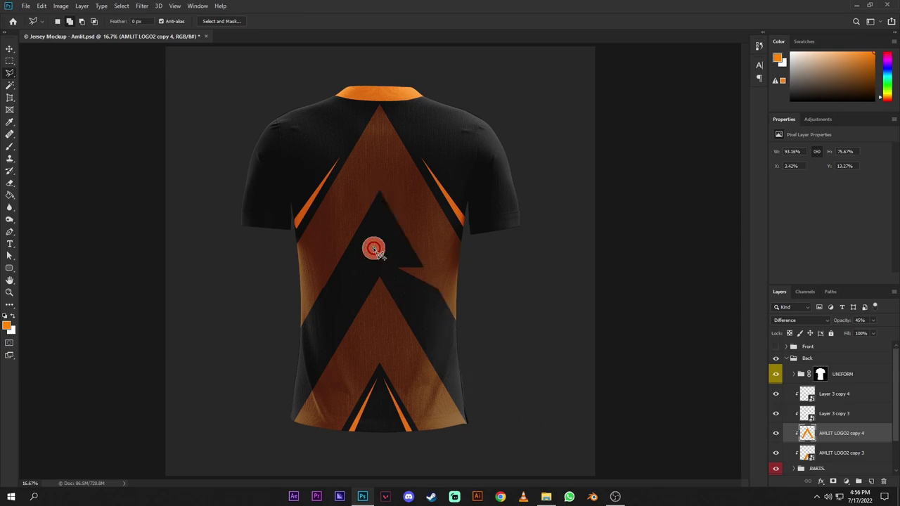
key("v")
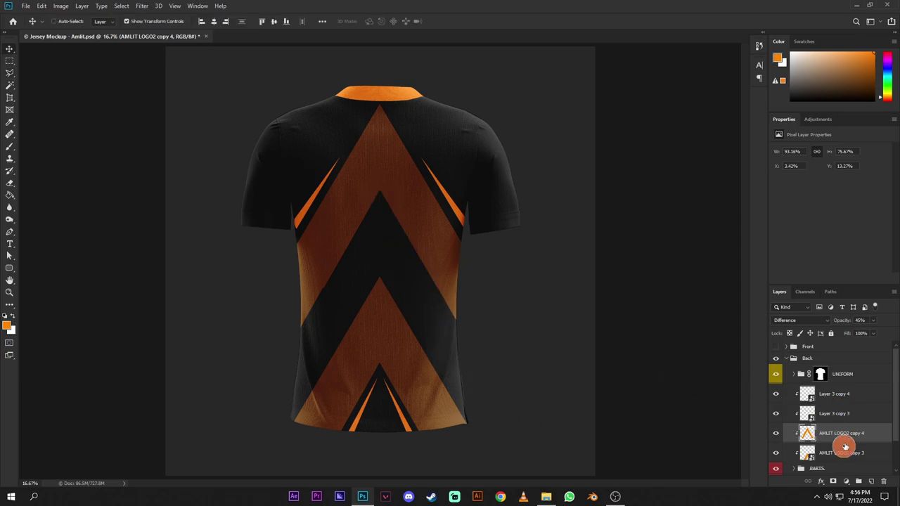
Step: Convert the trimmed AMLIT LOGO2 copy 4 chevron to a smart object and lower it to about Y 1246 px on the jersey back
right_click(843, 434)
left_click(817, 170)
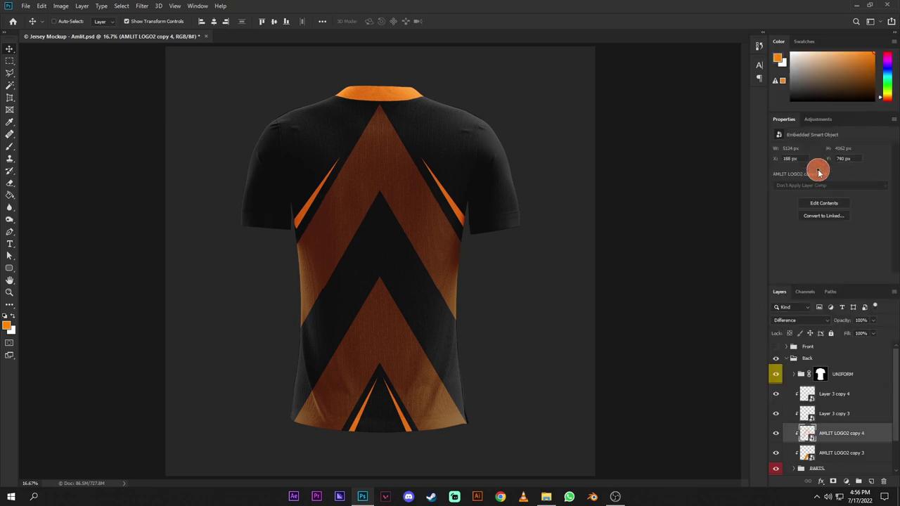
key("shift+Down")
key("shift+Down")
key("shift+Down")
key("shift+Down")
key("shift+Down")
key("shift+Down")
key("shift+Down")
key("shift+Down")
key("shift+Down")
key("shift+Down")
key("Down")
key("Down")
key("Down")
key("Down")
key("Down")
key("Down")
key("Down")
key("Down")
key("Down")
key("Down")
key("Down")
key("Down")
key("Down")
key("Down")
key("Down")
key("Down")
key("Down")
key("Down")
key("Down")
key("Down")
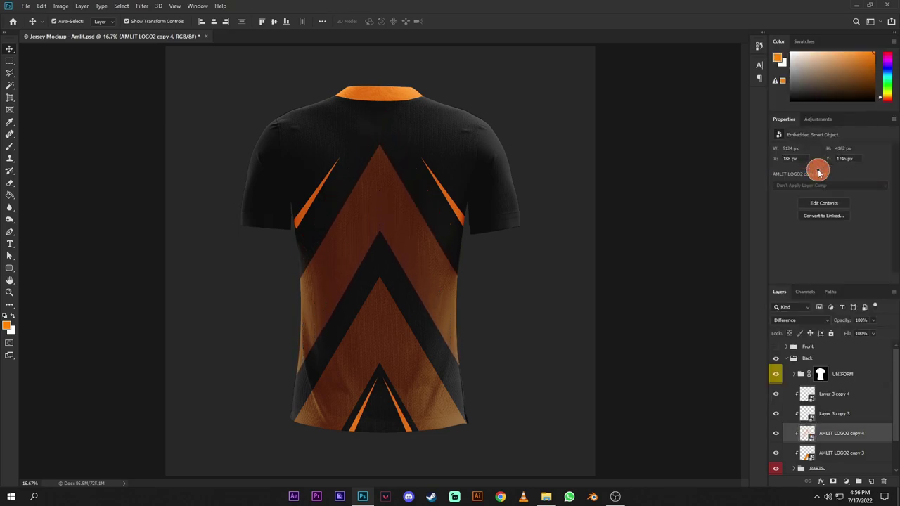
Step: Collapse the UNIFORM group and toggle the visibility of Layer 3 copy 4 and Layer 3 copy 3 to identify the upper stripes' layer
left_click(311, 195)
left_click_drag(365, 213, 363, 212)
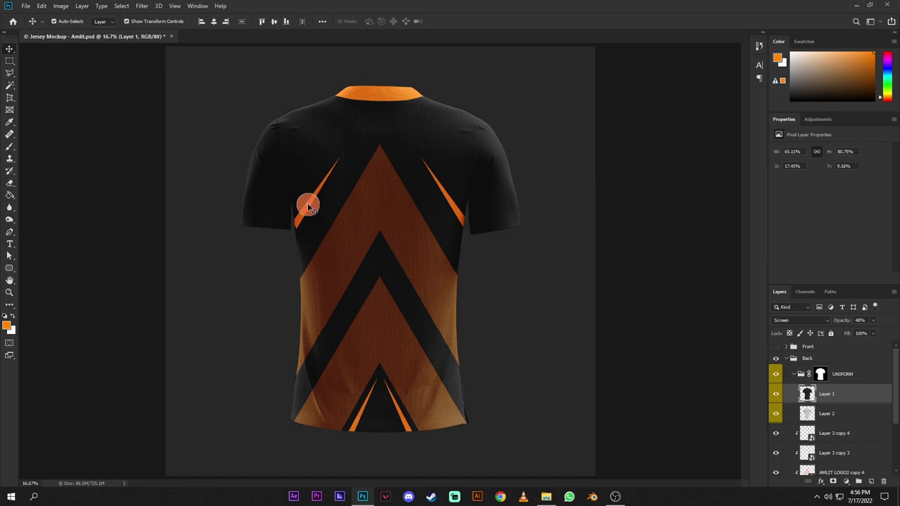
scroll(839, 427, "down", 2)
left_click(791, 374)
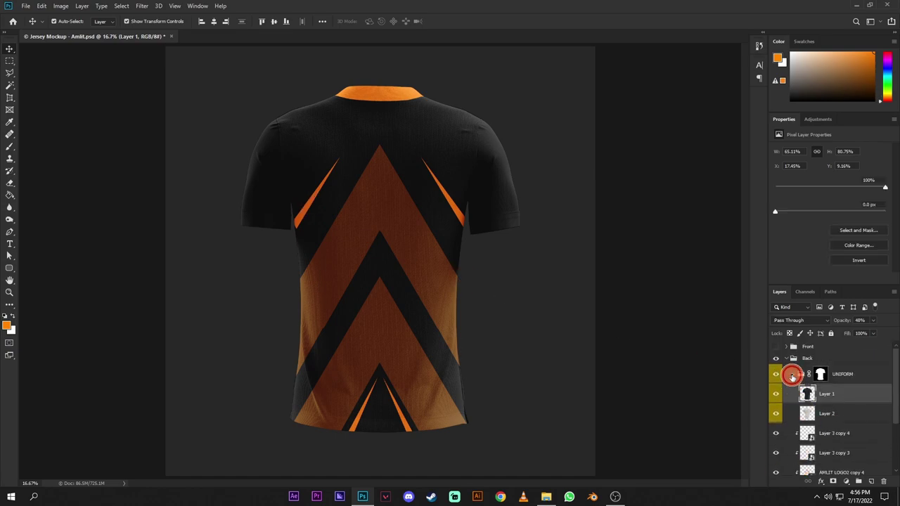
left_click(794, 376)
scroll(806, 387, "down", 2)
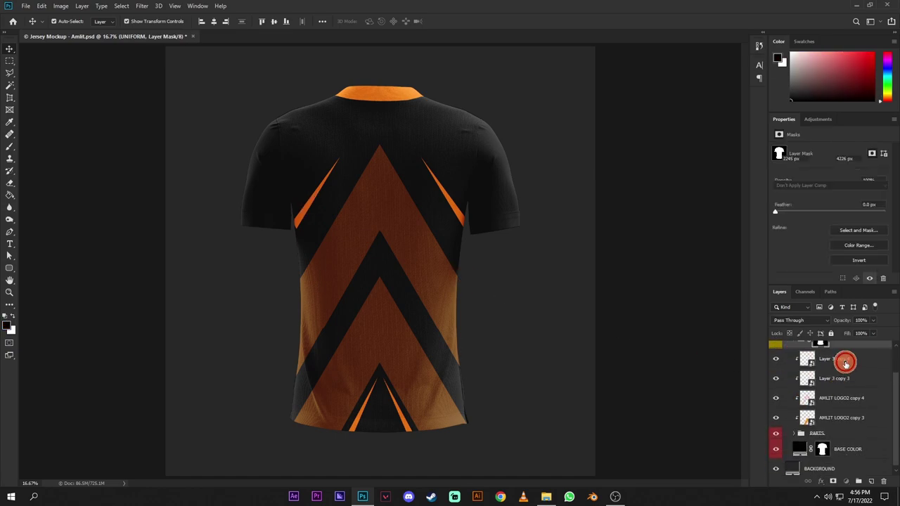
left_click(844, 360)
left_click(775, 360)
left_click(776, 360)
left_click(776, 380)
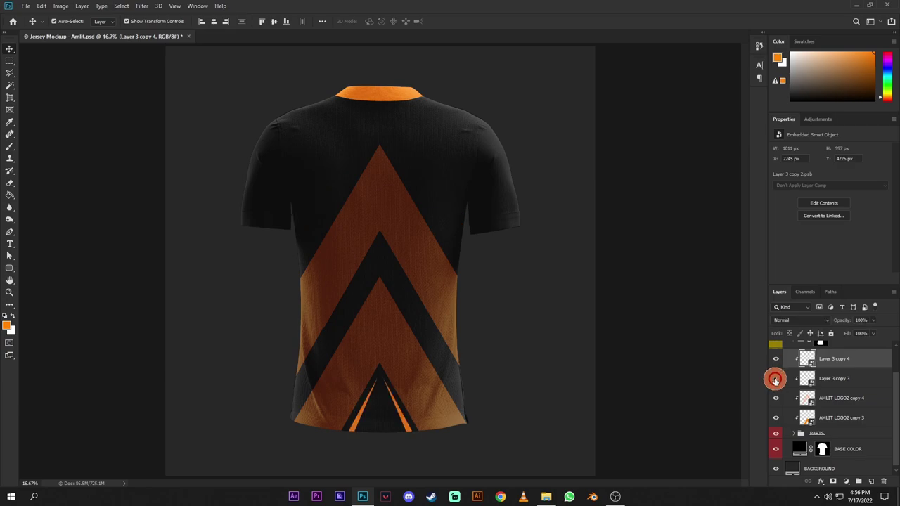
left_click(776, 379)
Step: Nudge the upper orange stripes layer, Layer 3 copy 3, left to X 1626 px and save the document
left_click(880, 382)
key("Left")
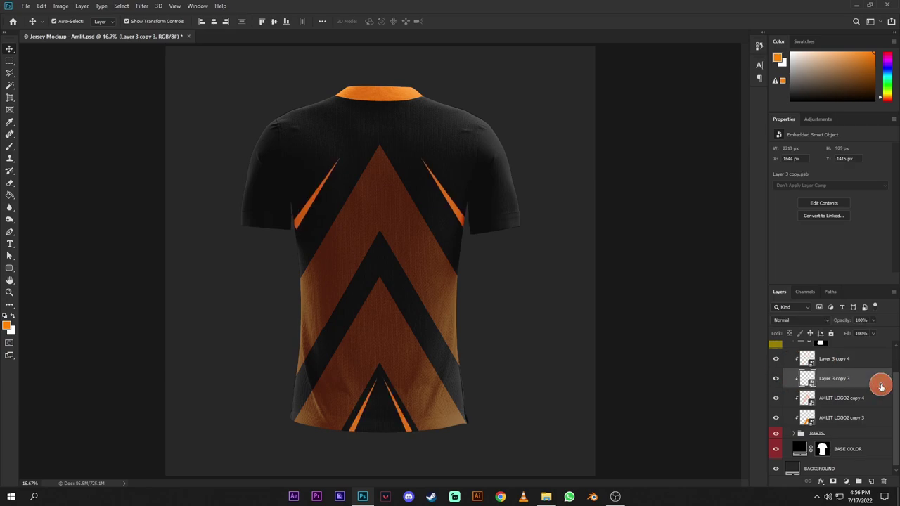
key("Down")
key("Left")
key("Left")
key("Left")
key("Left")
key("Left")
key("Left")
key("Left")
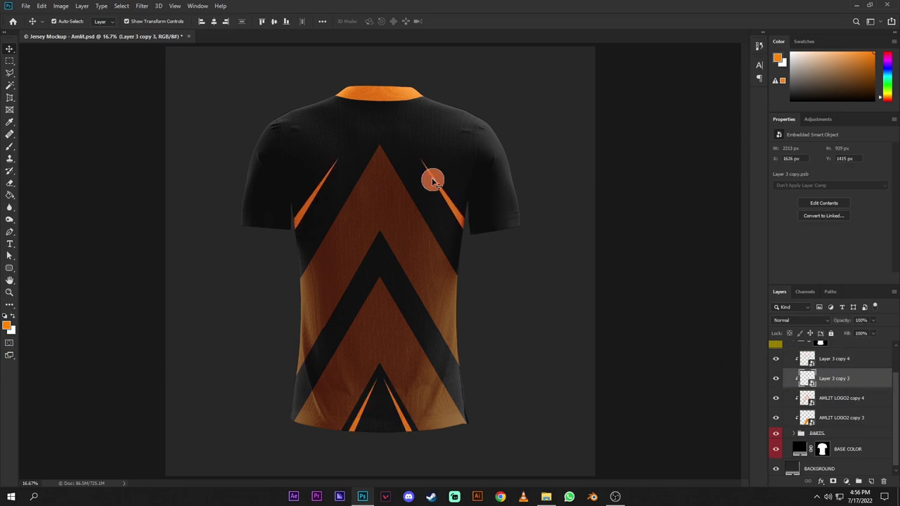
key("ctrl+s")
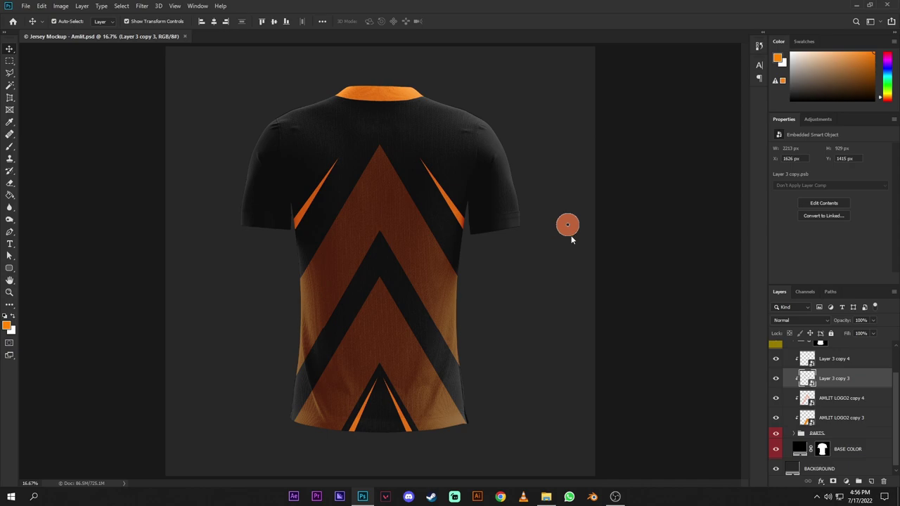
Step: Add a white AMLIT text layer in Ferocity Regular, 8.4 pt, near the middle of the jersey back
key("t")
left_click(384, 278)
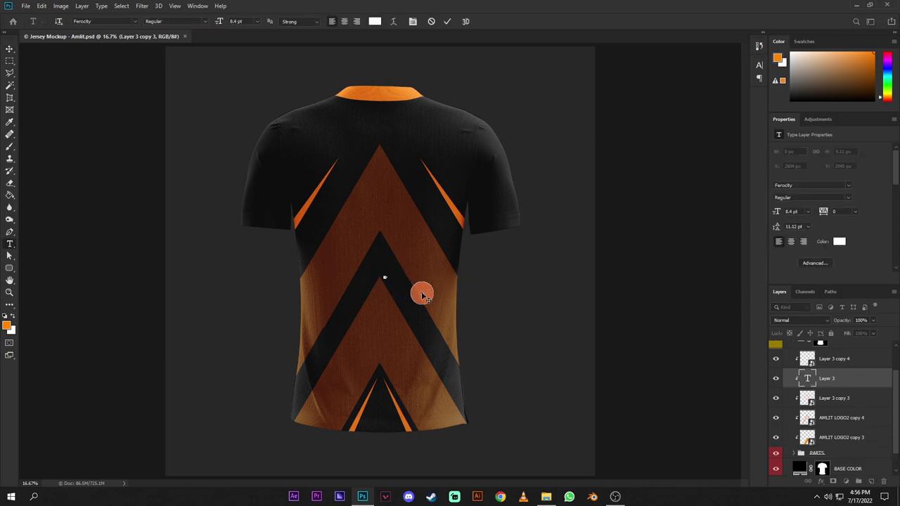
left_click(868, 383)
key("v")
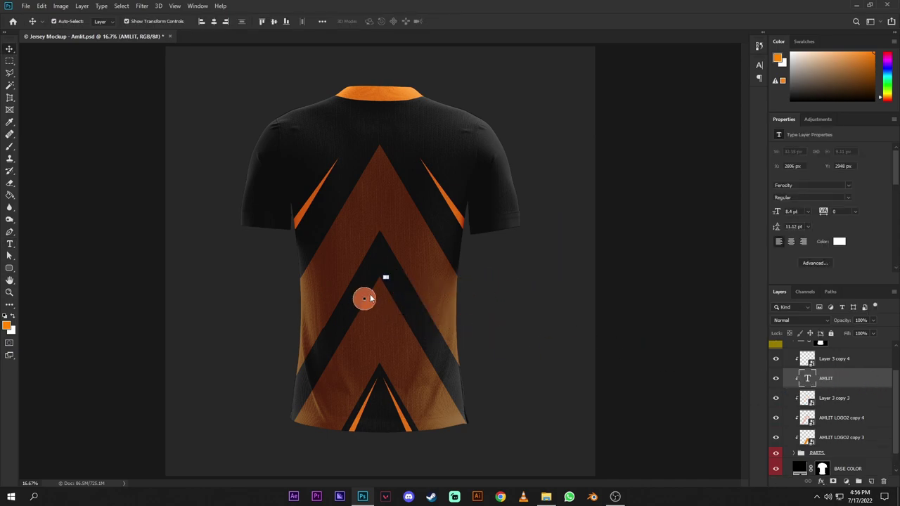
Step: Enlarge the AMLIT text to about 348 pt and place it across the middle of the back at about X 2163 px, Y 2558 px
key("ctrl+t")
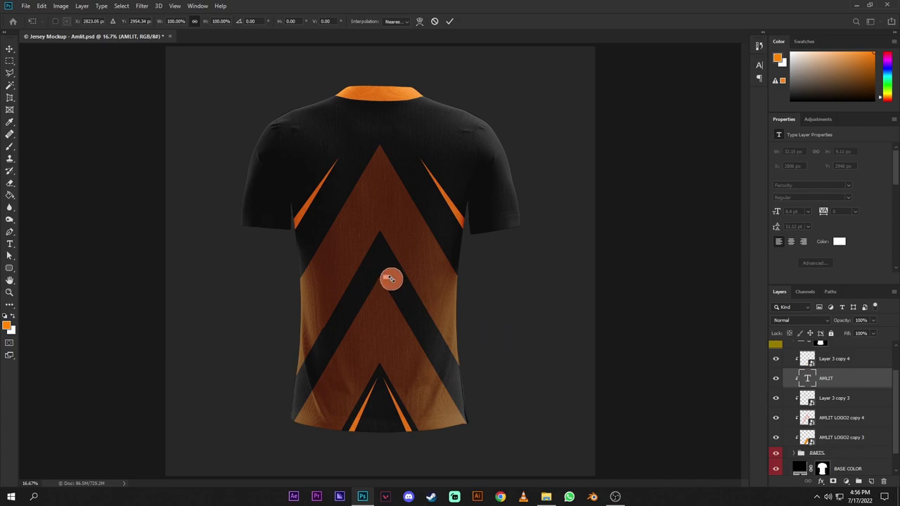
left_click_drag(391, 275, 482, 342)
left_click_drag(400, 287, 351, 258)
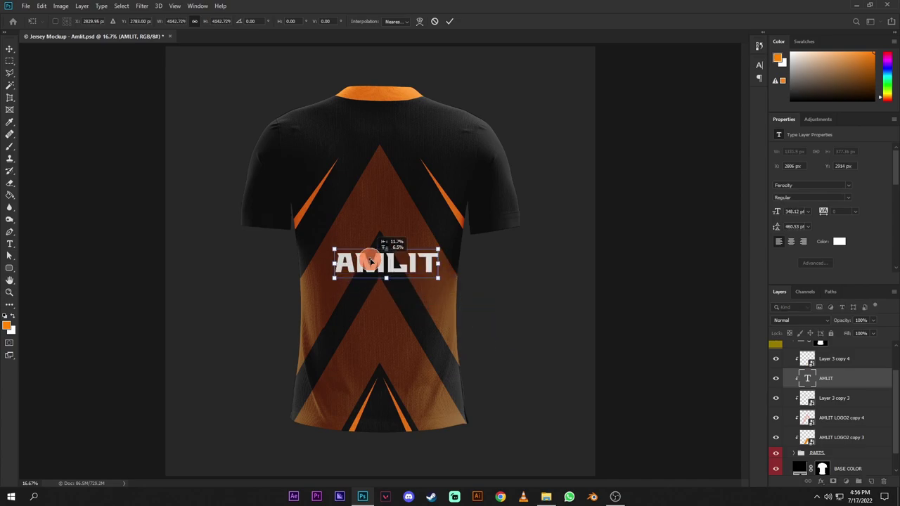
key("Return")
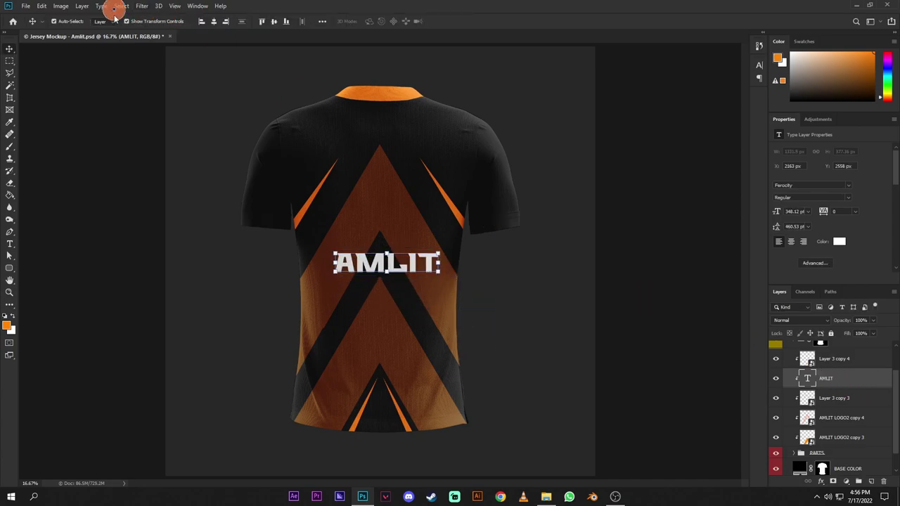
Step: Centre the AMLIT text horizontally and vertically on the canvas
double_click(808, 379)
key("ctrl+Return")
key("v")
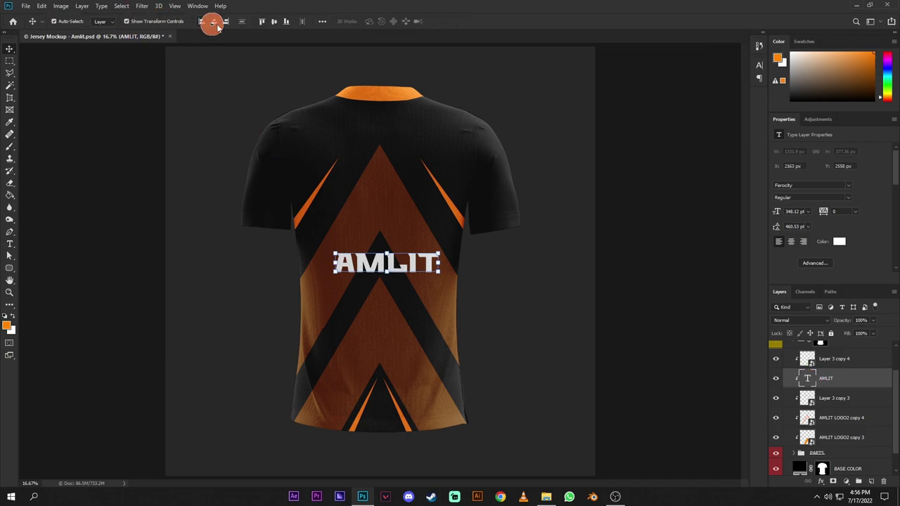
left_click(280, 22)
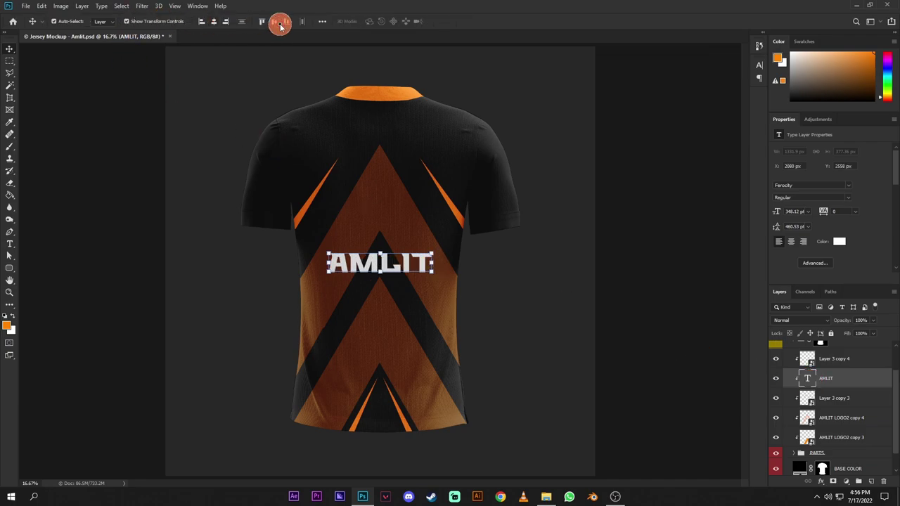
left_click(408, 258)
left_click_drag(408, 257, 412, 164)
key("ctrl+z")
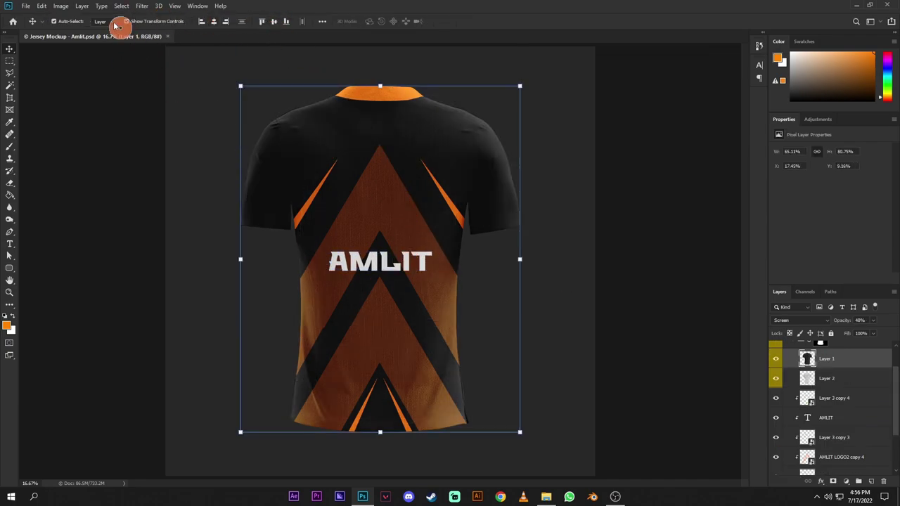
Step: Turn off automatic layer selection and raise the AMLIT text straight up to about Y 987 px, above the upper chevron
left_click(68, 24)
scroll(838, 376, "up", 2)
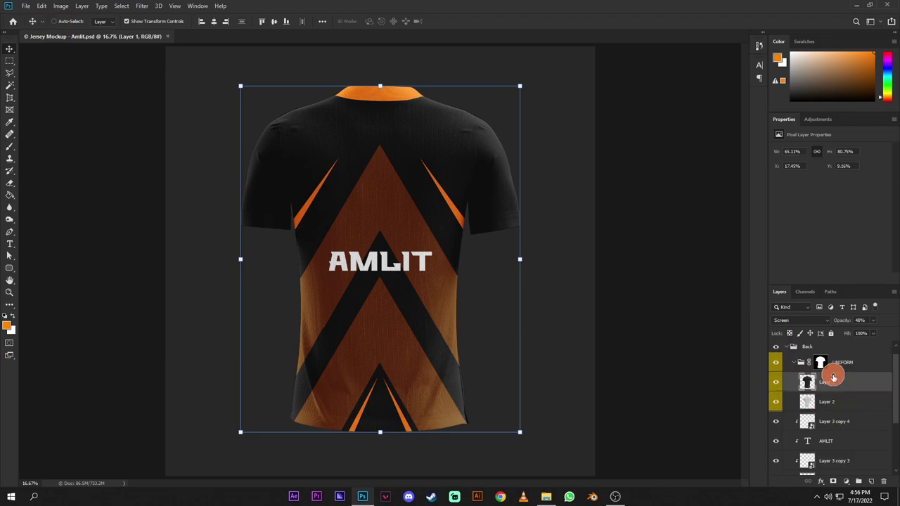
scroll(841, 375, "down", 3)
left_click(421, 271)
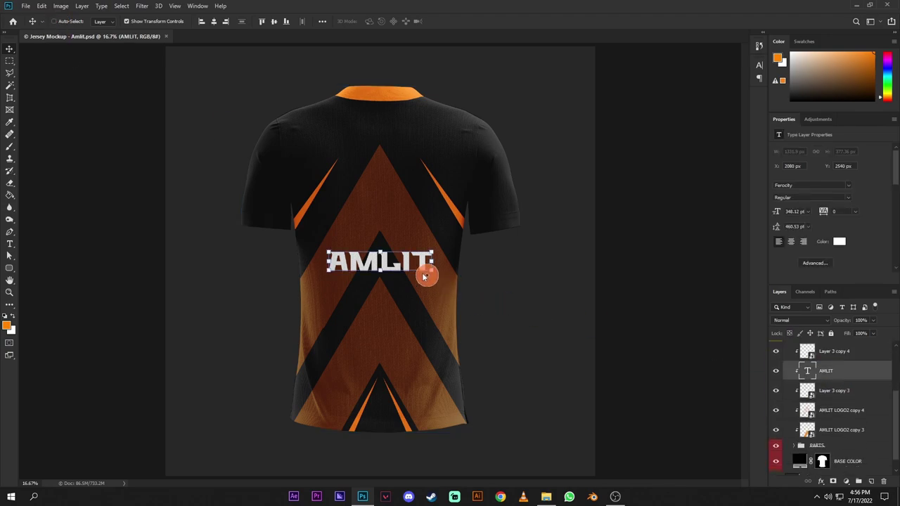
left_click_drag(411, 253, 507, 148)
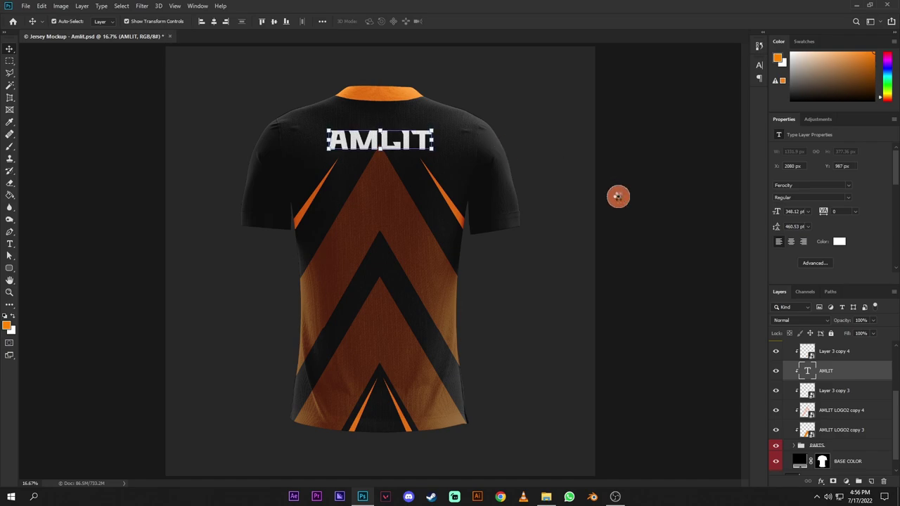
Step: Collapse the Back group, show the Front group and offset the two jerseys sideways, with the front partly overlapping the back's right side
key("ctrl+minus")
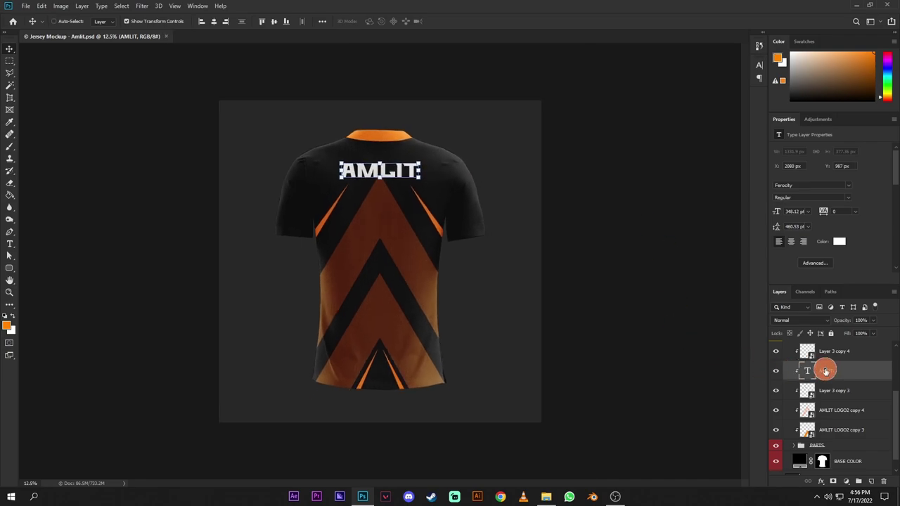
scroll(824, 367, "up", 3)
left_click(789, 359)
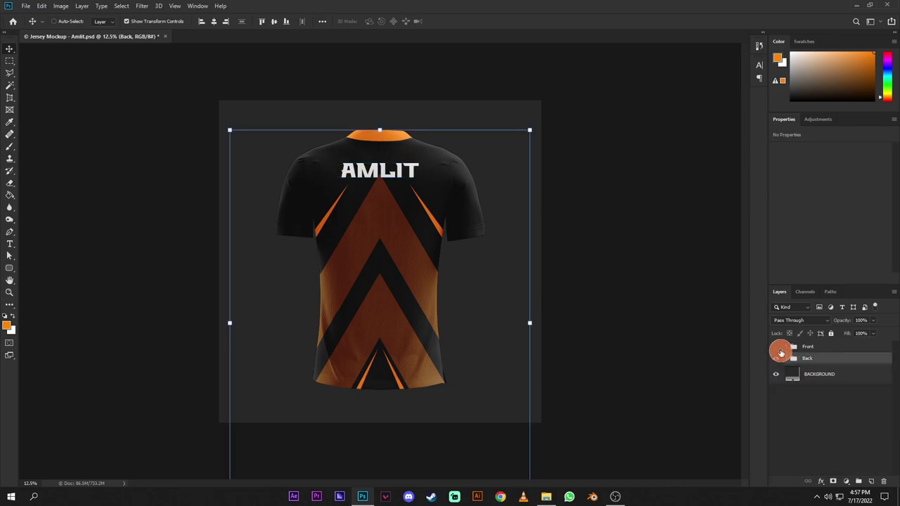
left_click(775, 347)
left_click_drag(433, 265, 462, 263)
left_click(844, 347)
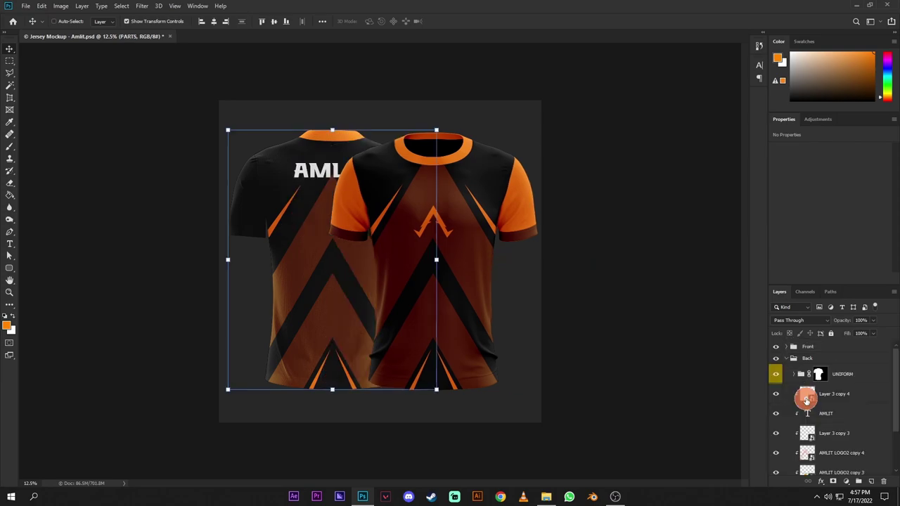